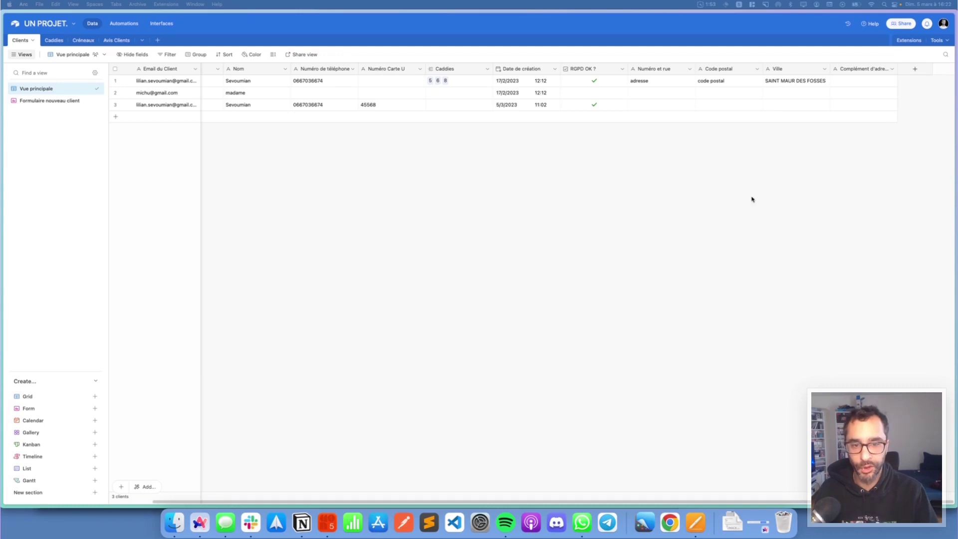
Delete the client record in row 3 of the Clients table and widen the Email du Client column.
right_click(171, 107)
click(199, 235)
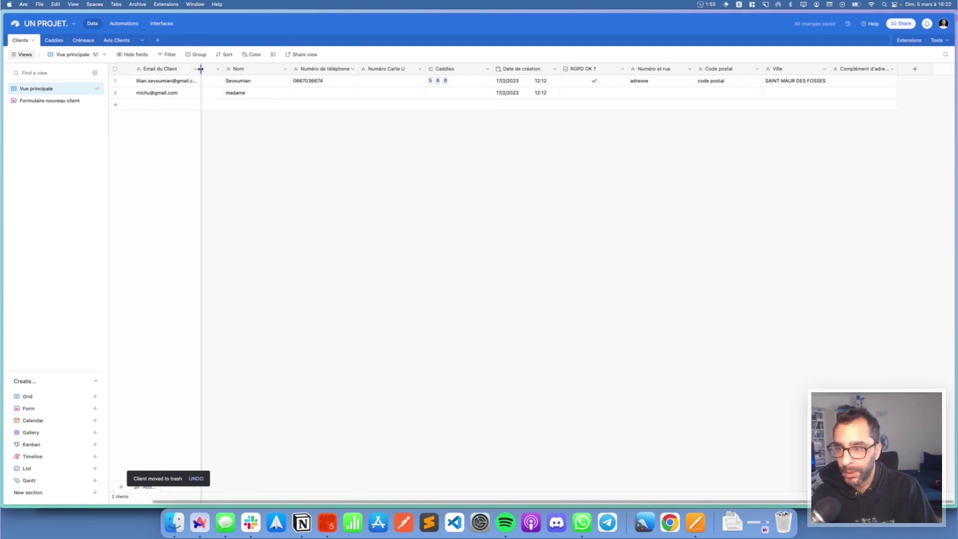
drag(201, 69, 207, 68)
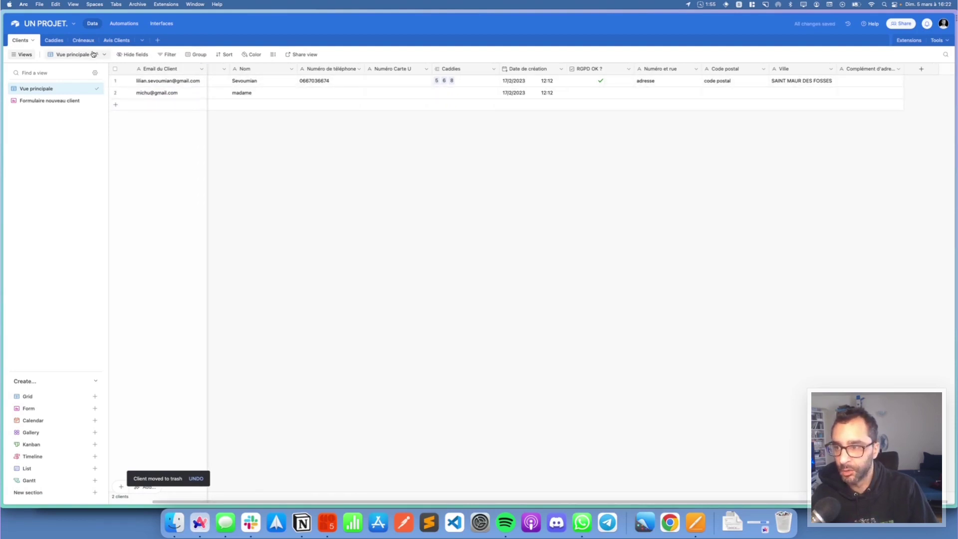
Check the Etape field in the Caddies table, and start a new Rollup field named Etape in the Clients table.
click(53, 41)
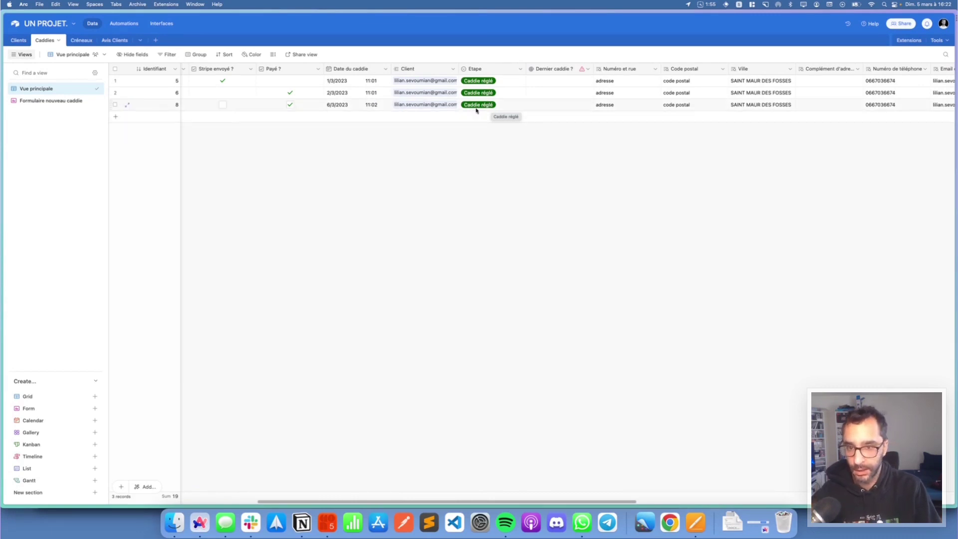
click(15, 41)
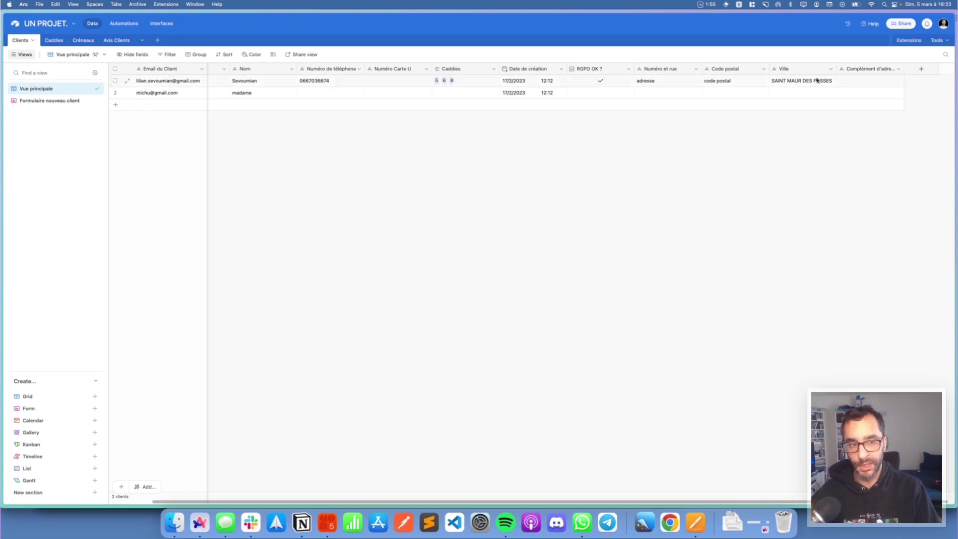
click(922, 69)
text(Etape)
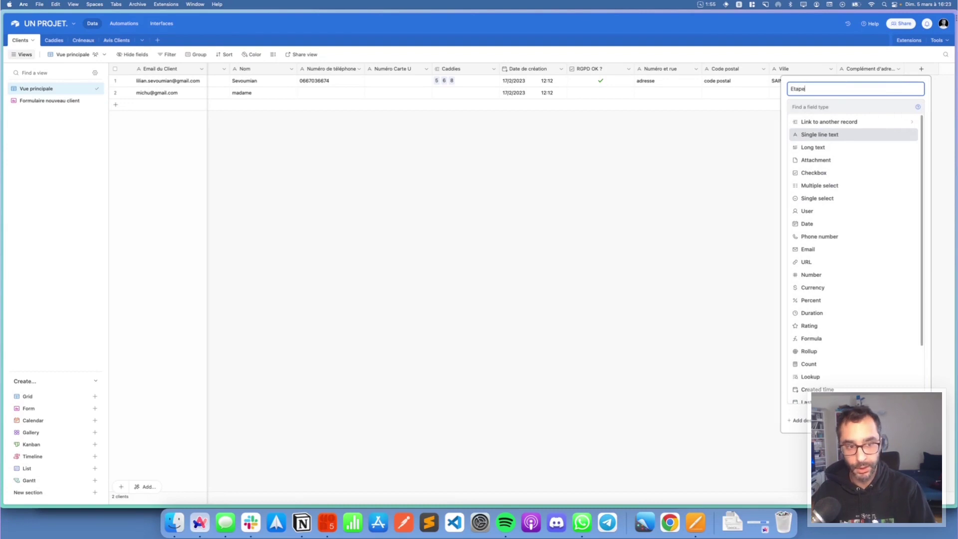
click(862, 106)
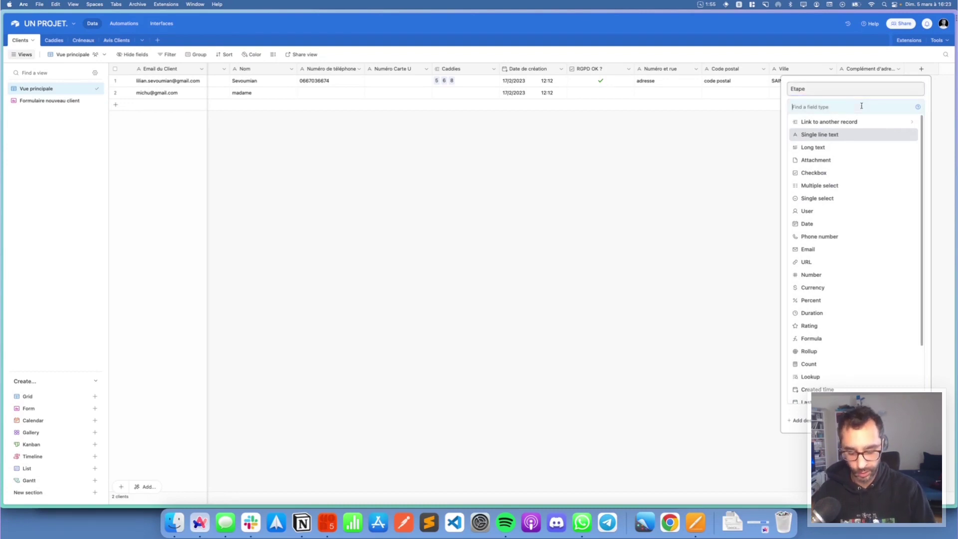
text(rol)
click(819, 129)
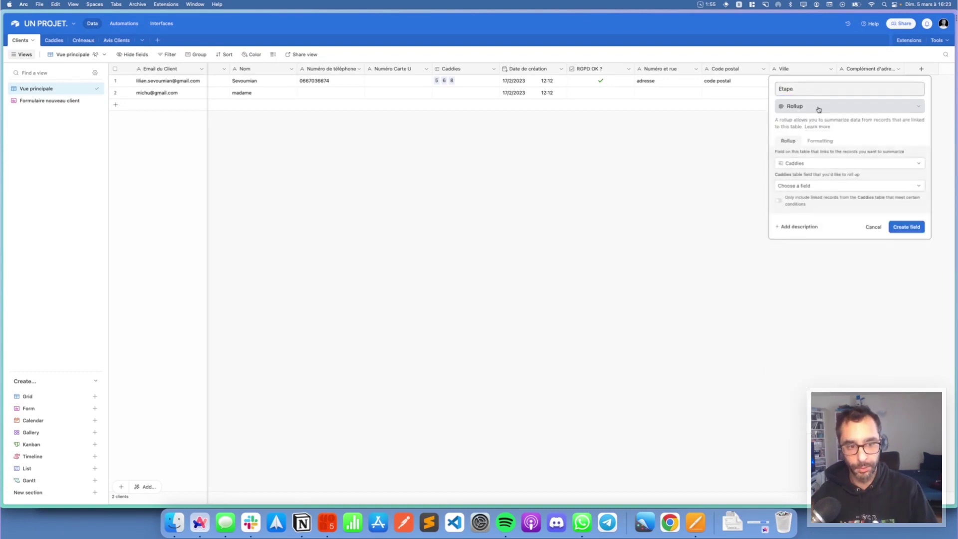
Choose Etape from the linked Caddies table as the field to roll up.
click(807, 186)
scroll(814, 220, down, 3)
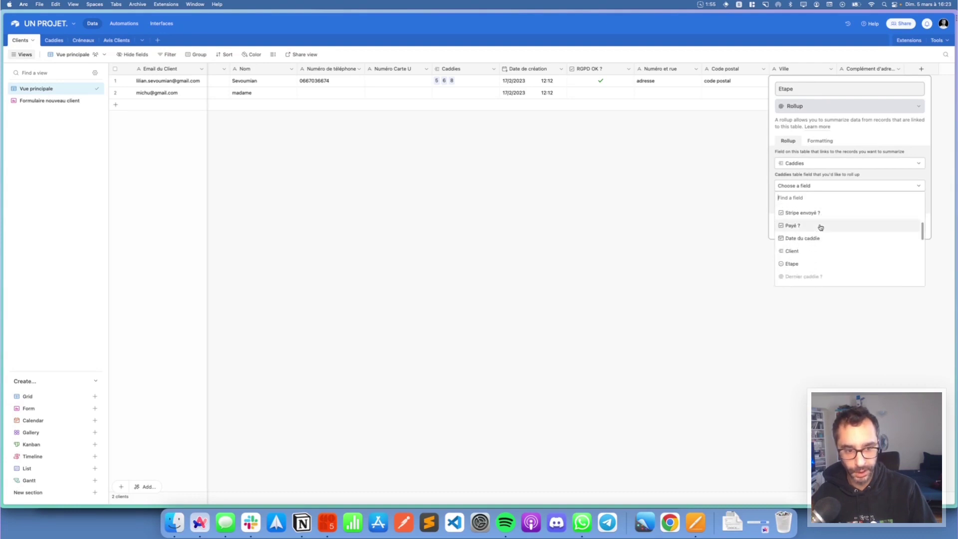
click(793, 263)
click(797, 229)
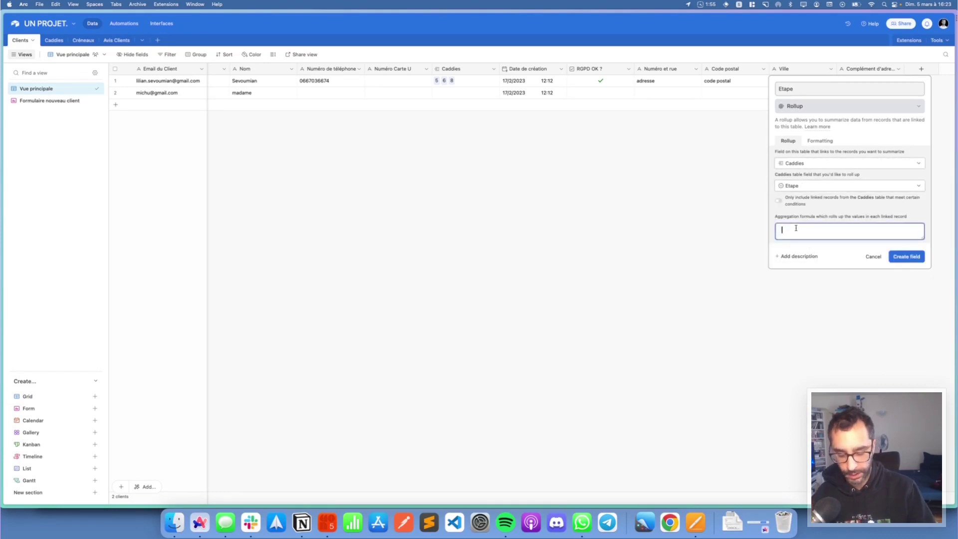
click(797, 203)
click(759, 212)
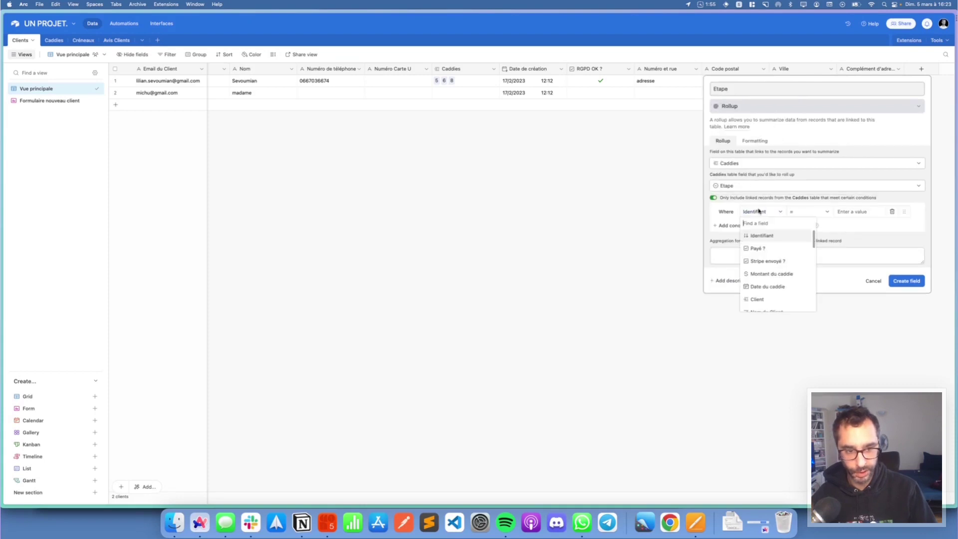
scroll(764, 257, down, 5)
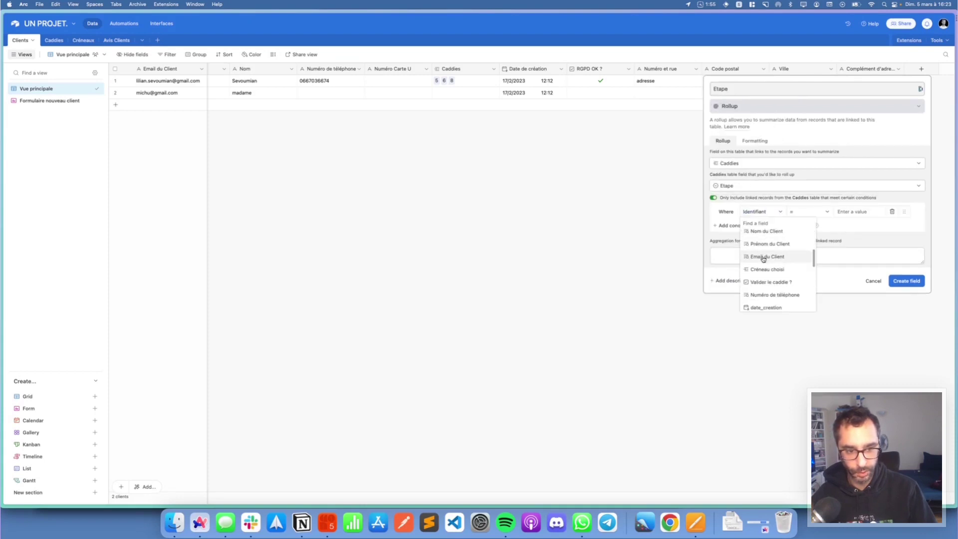
click(849, 234)
click(731, 199)
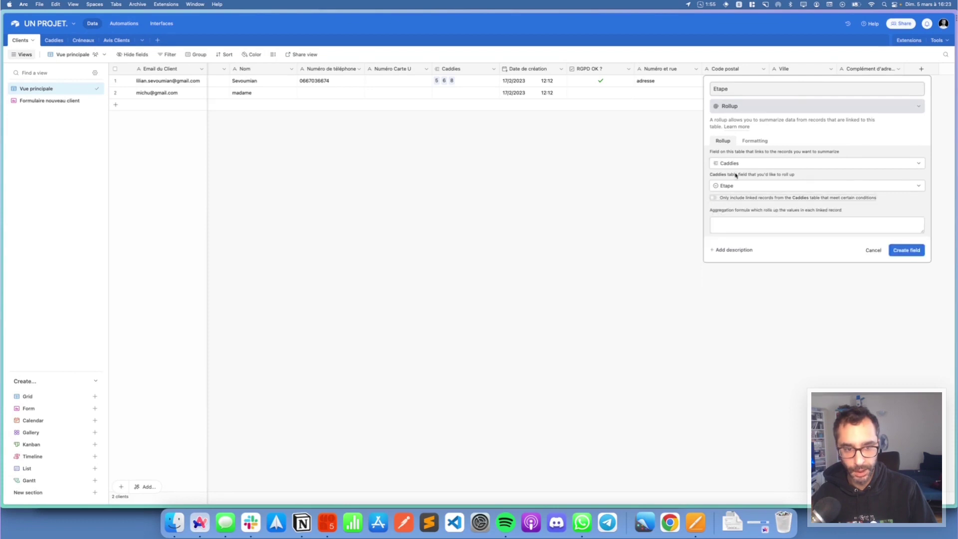
Set the rollup's aggregation formula to ARRAYUNIQUE(values) and create the Etape field.
click(740, 221)
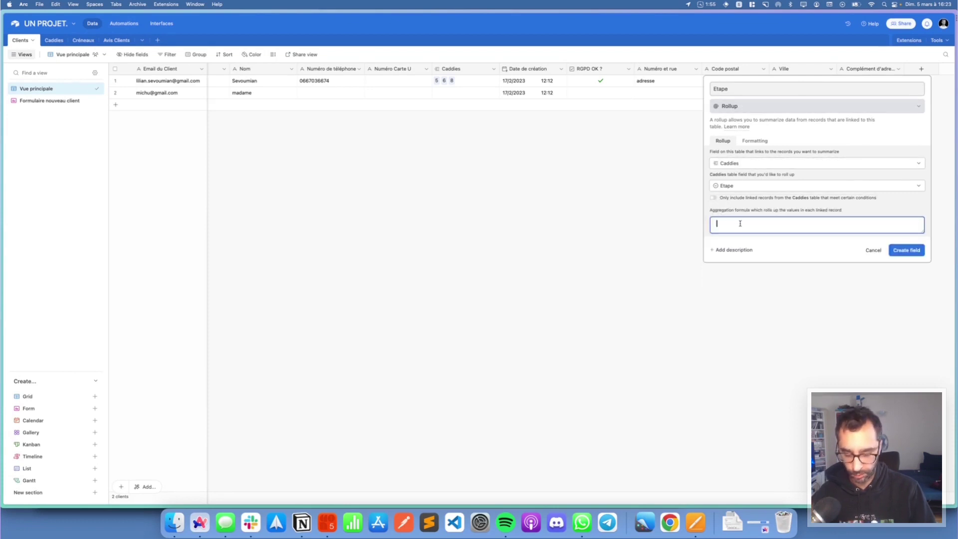
text(a)
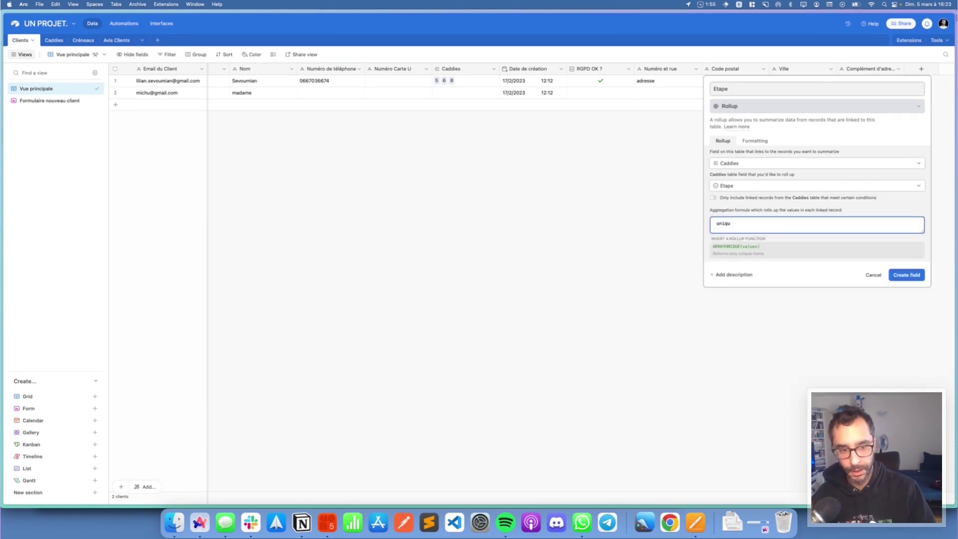
click(742, 247)
click(906, 250)
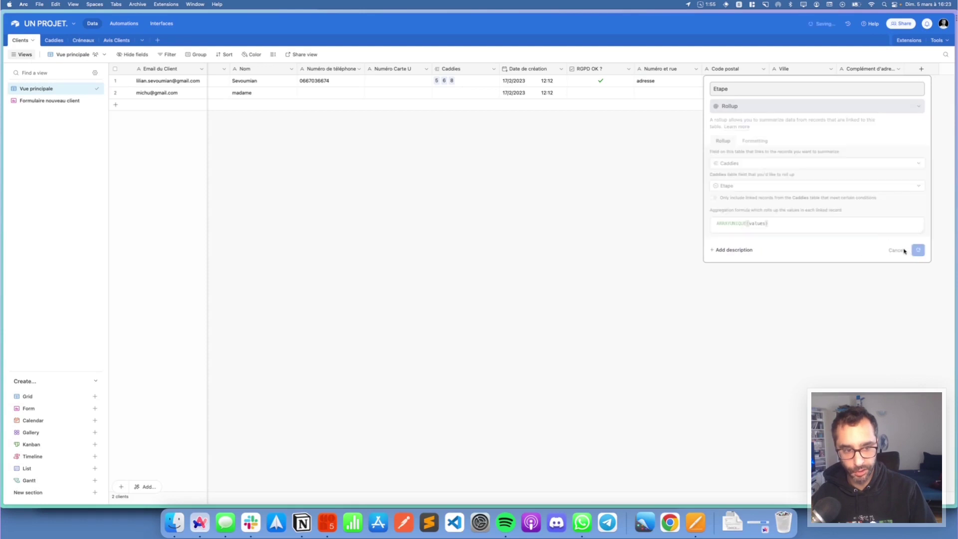
scroll(864, 85, right, 2)
click(859, 84)
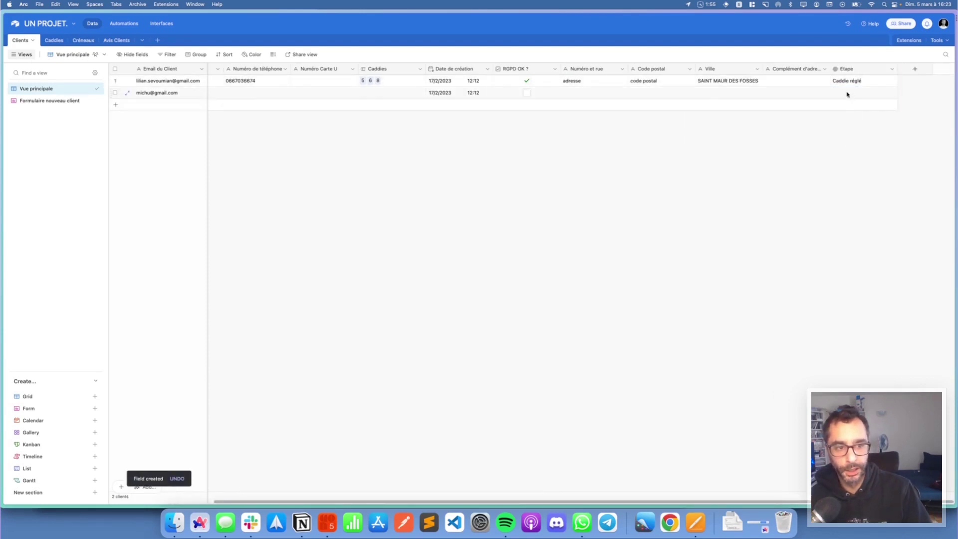
Add a filter condition on the Etape rollup field to the Clients view and examine the operators it offers.
click(169, 54)
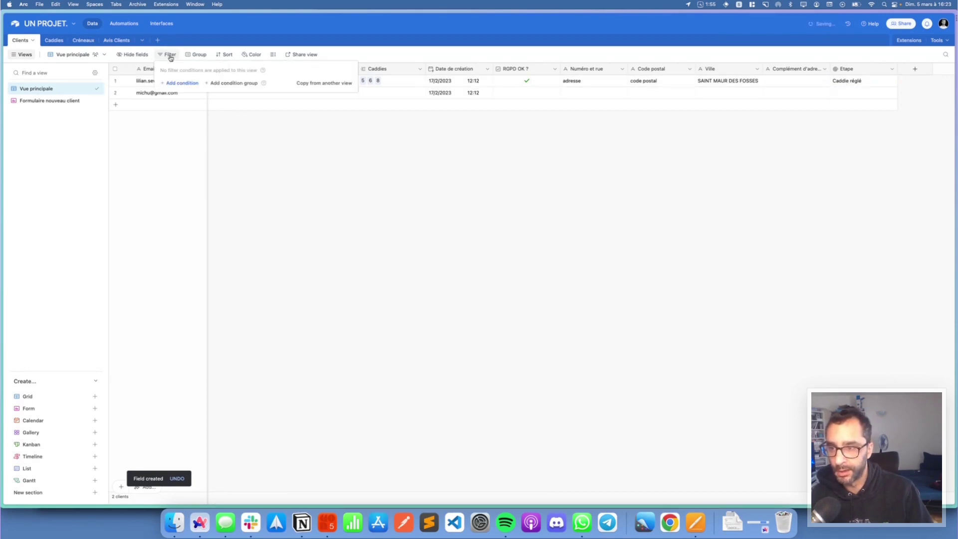
click(175, 77)
click(196, 84)
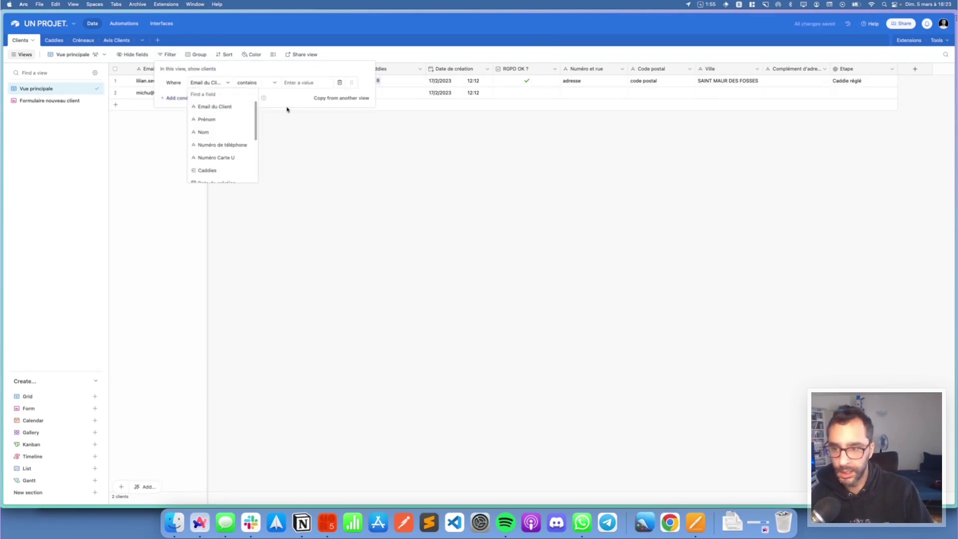
scroll(214, 130, down, 3)
click(205, 177)
click(245, 86)
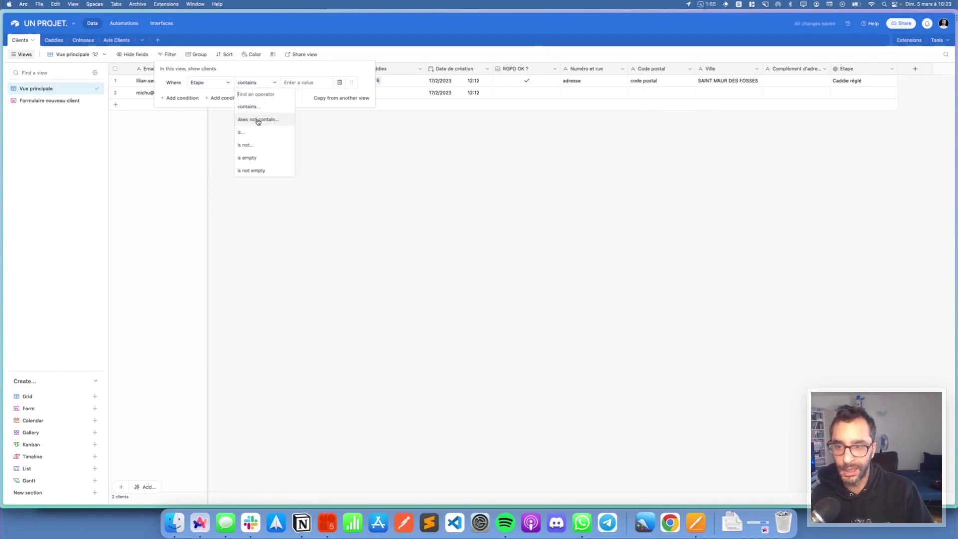
click(470, 180)
click(358, 147)
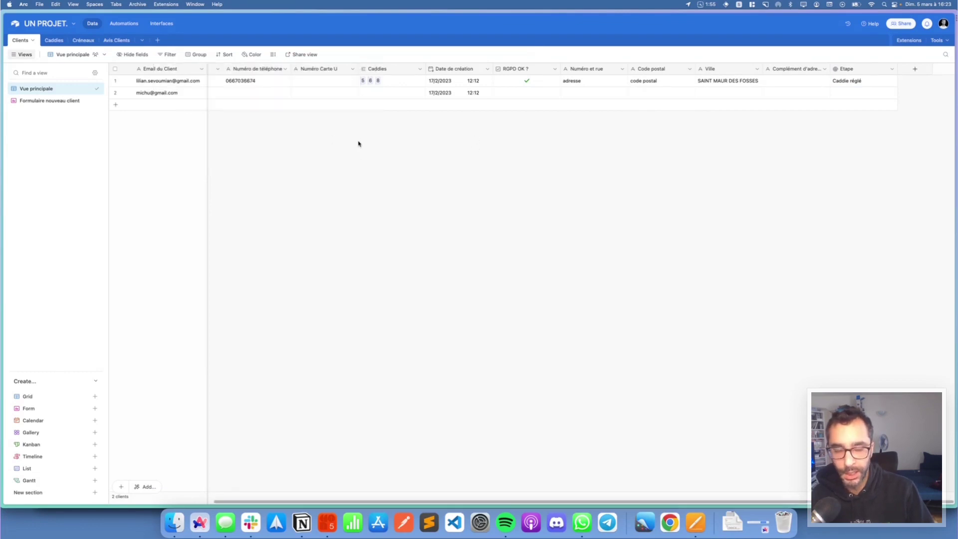
Start a new unnamed Lookup field in the Clients table.
click(915, 69)
click(849, 106)
text(look)
click(826, 123)
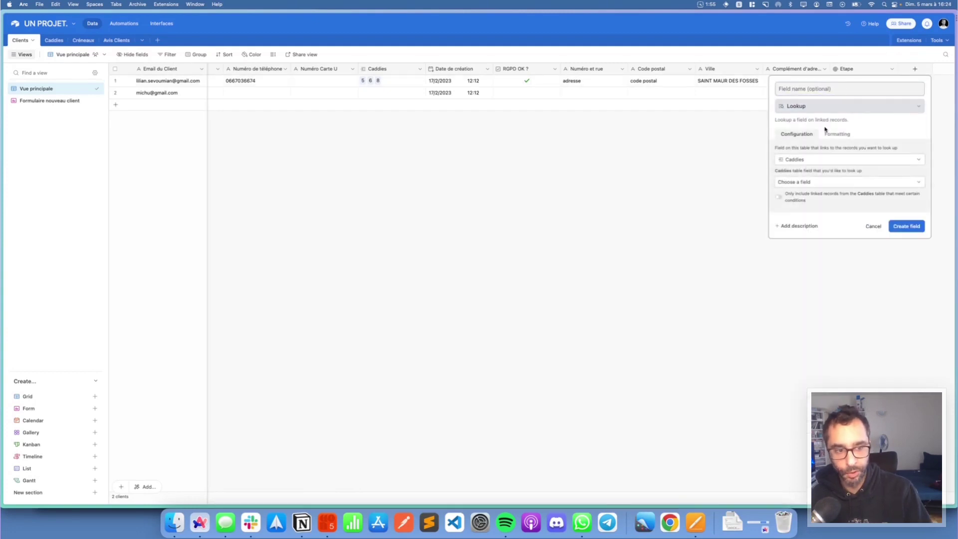
Set the lookup to the Etape field of the linked Caddies records and create the field.
click(788, 183)
scroll(764, 235, down, 5)
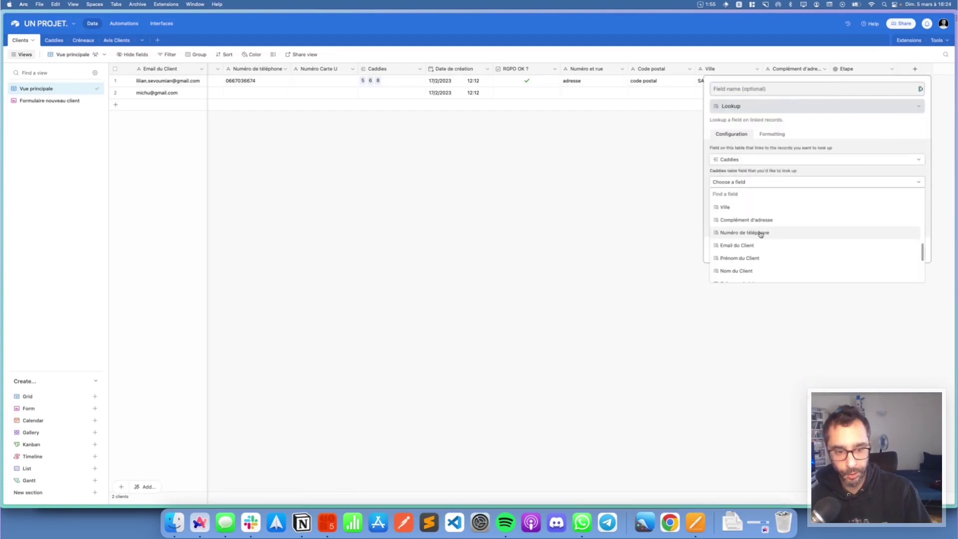
scroll(760, 235, up, 4)
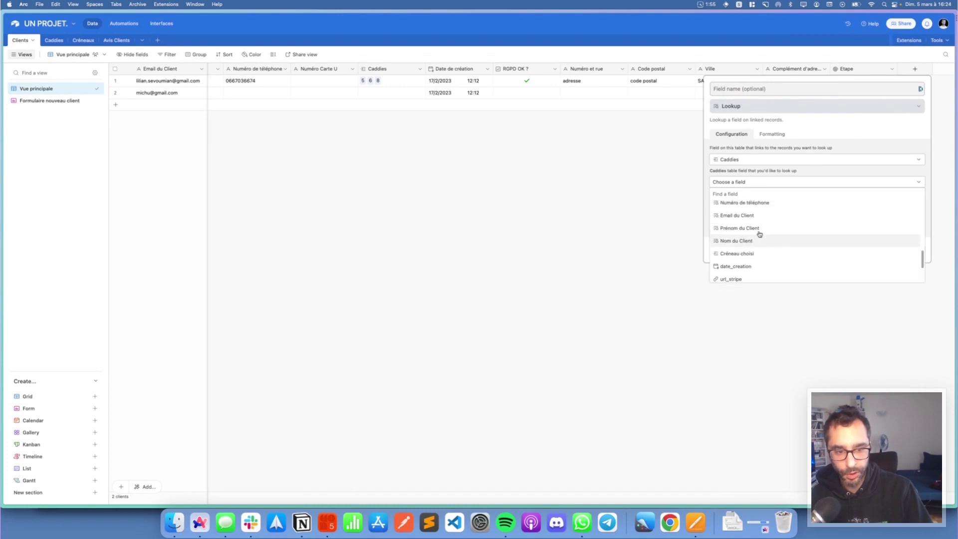
scroll(759, 235, up, 3)
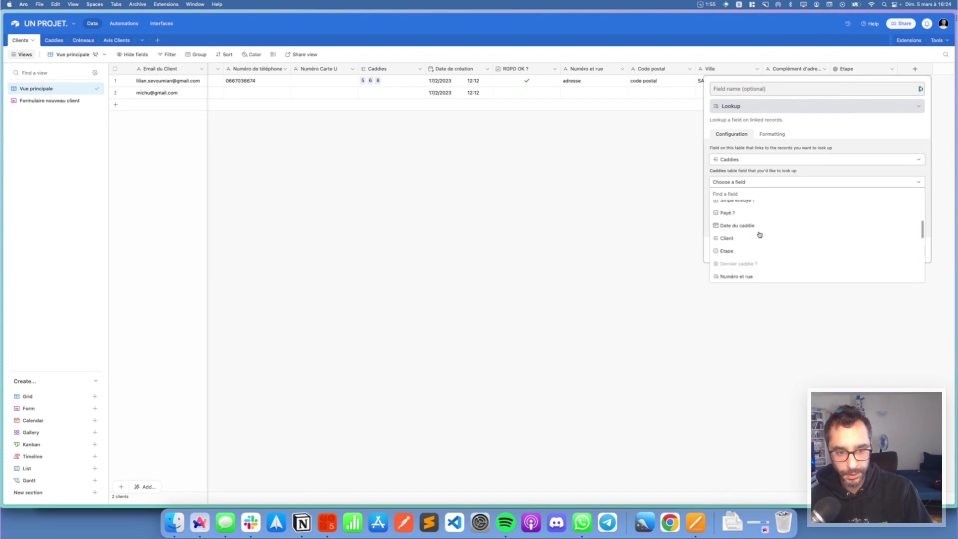
click(727, 251)
click(714, 195)
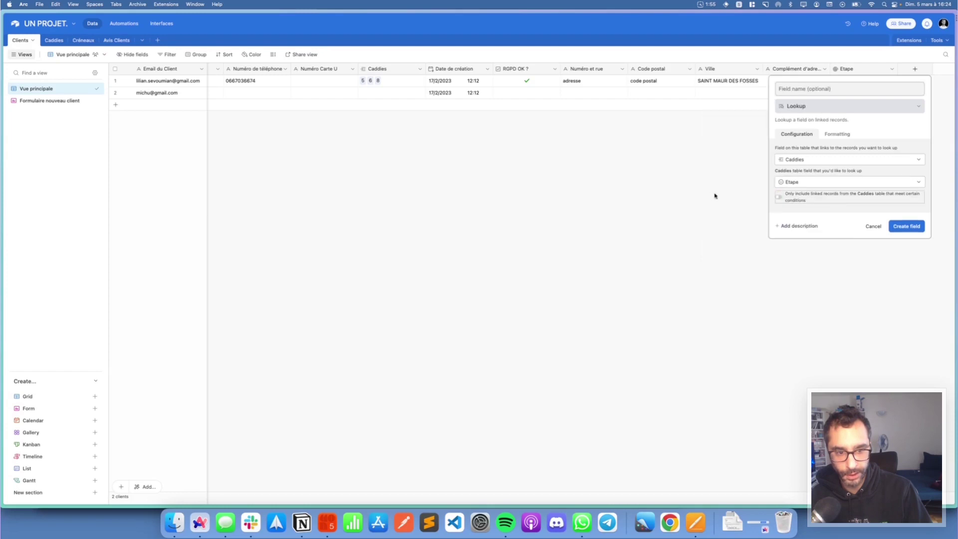
click(903, 226)
scroll(878, 85, right, 2)
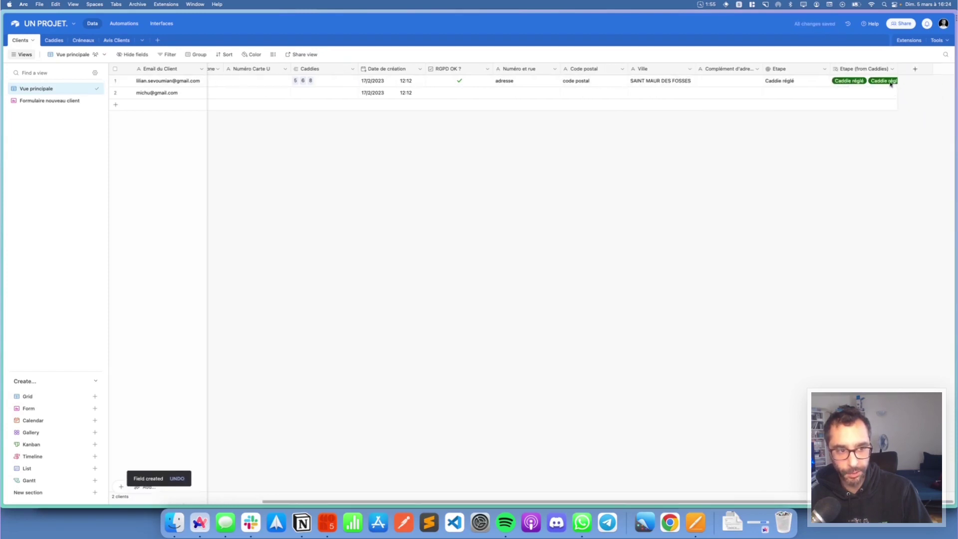
click(850, 84)
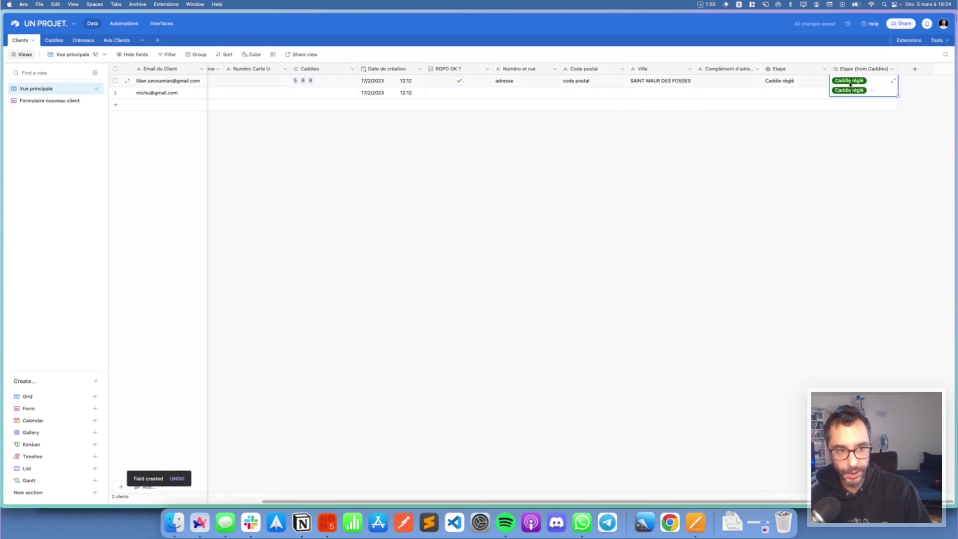
Change the view's filter condition to use the Etape (from Caddies) lookup field.
click(168, 54)
click(207, 83)
scroll(215, 145, down, 2)
click(215, 176)
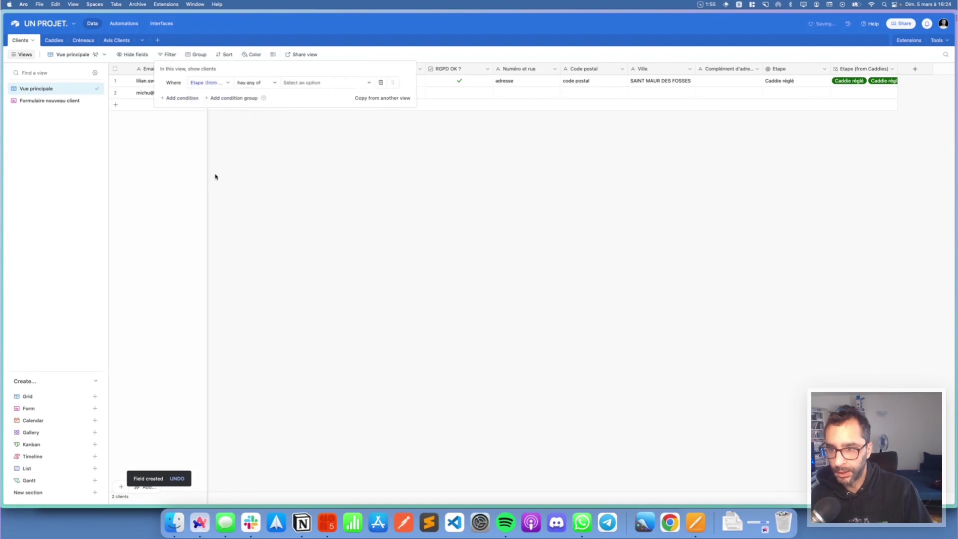
Try filtering the clients by the Caddie réglé and Stripe envoyé options, and clear both selections.
click(310, 84)
click(310, 136)
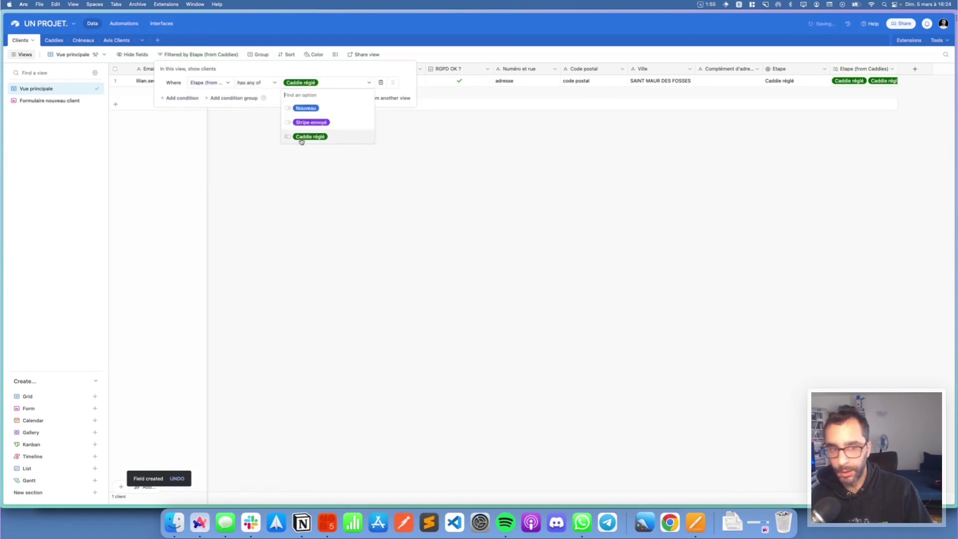
click(309, 138)
click(308, 124)
click(309, 124)
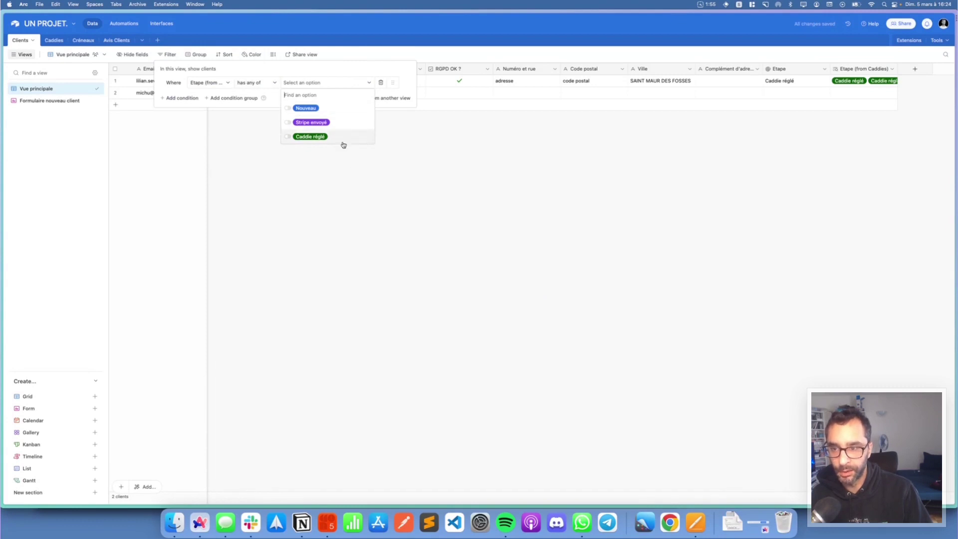
click(887, 48)
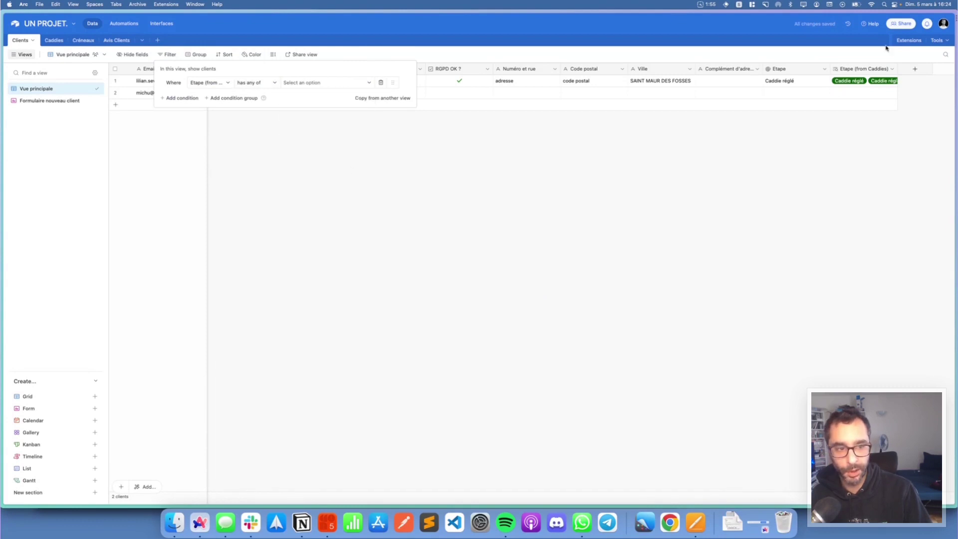
Widen the Etape (from Caddies) column to fit more of its option labels.
click(901, 72)
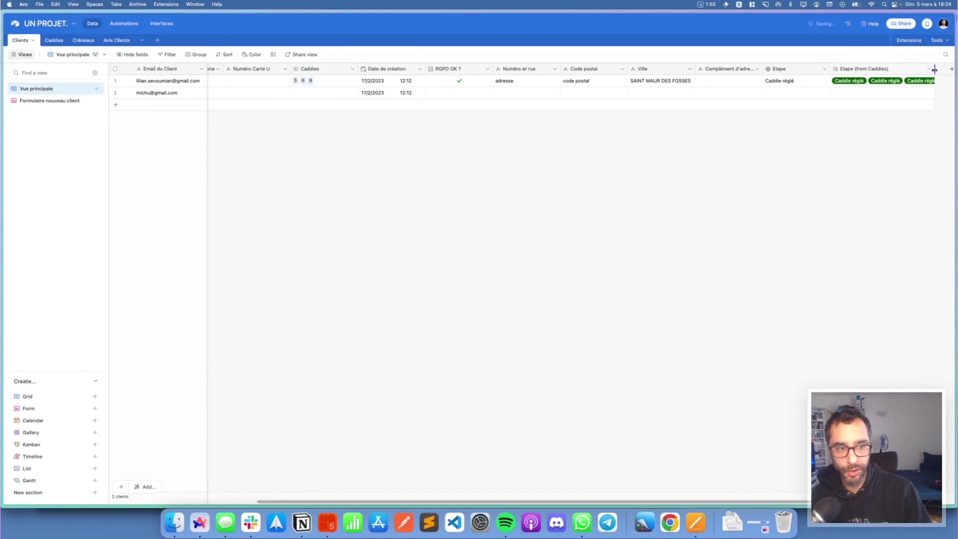
scroll(885, 80, right, 2)
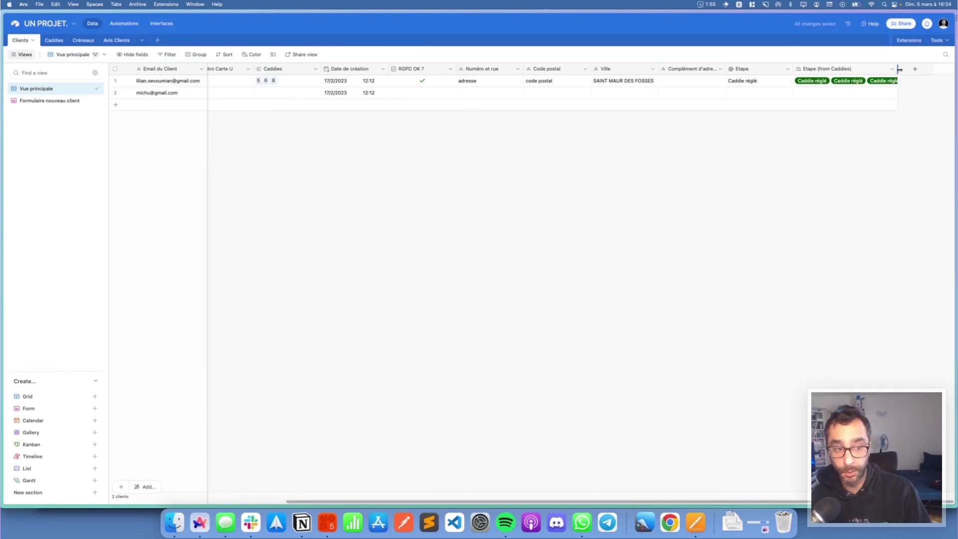
Try limiting the Etape (from Caddies) lookup to linked Caddies records where Payé ? is checked.
double_click(893, 69)
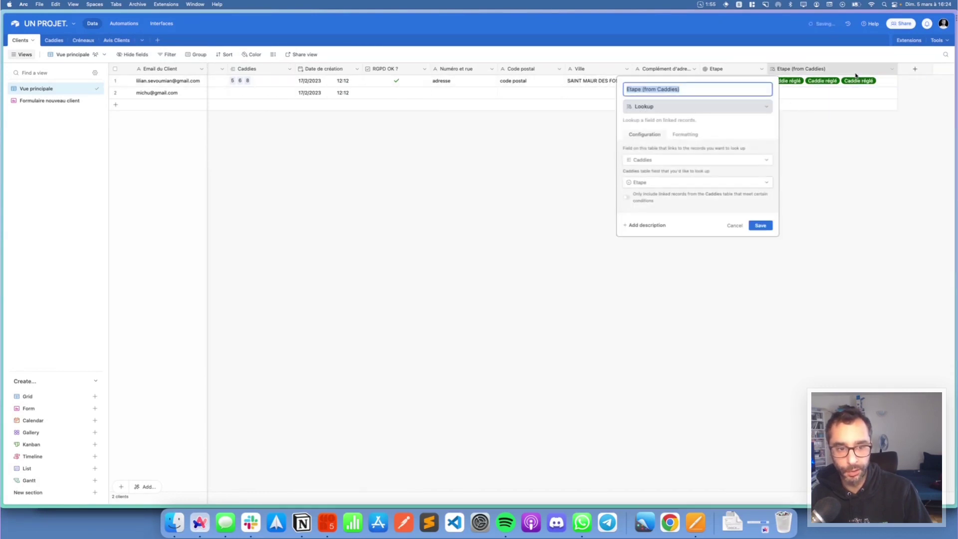
click(642, 199)
click(669, 208)
scroll(679, 255, down, 2)
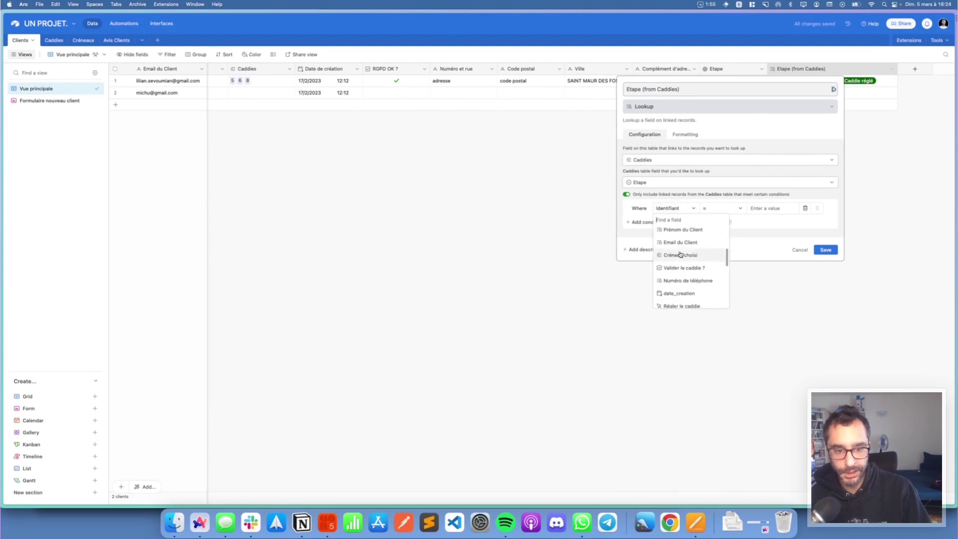
scroll(680, 254, down, 3)
click(669, 254)
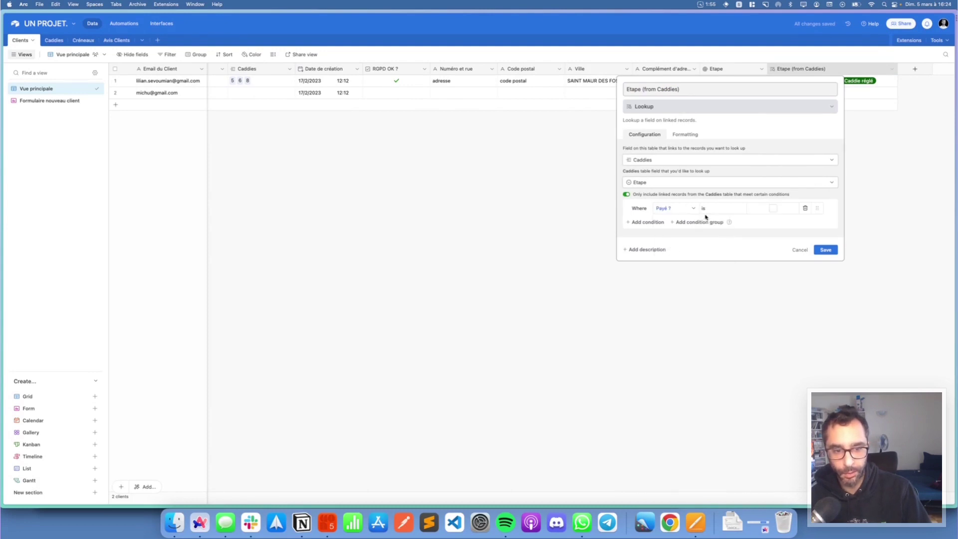
click(772, 209)
Browse the other fields available for the lookup condition, remove the condition, and save the lookup field.
click(689, 208)
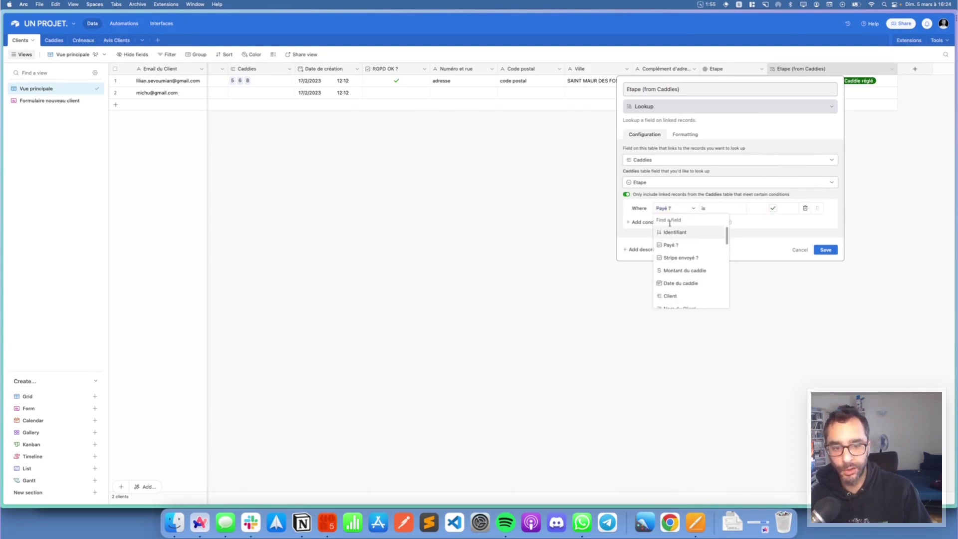
scroll(678, 253, down, 5)
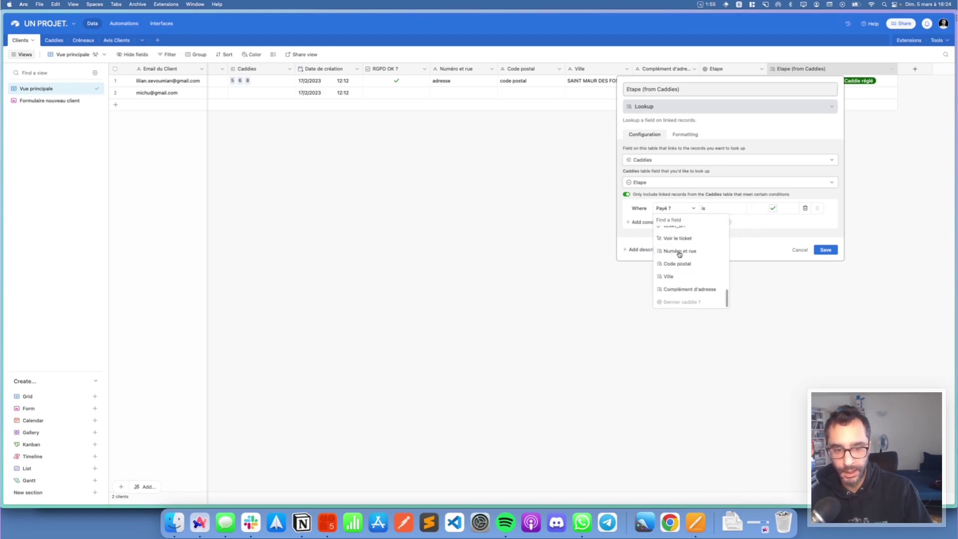
scroll(680, 252, up, 1)
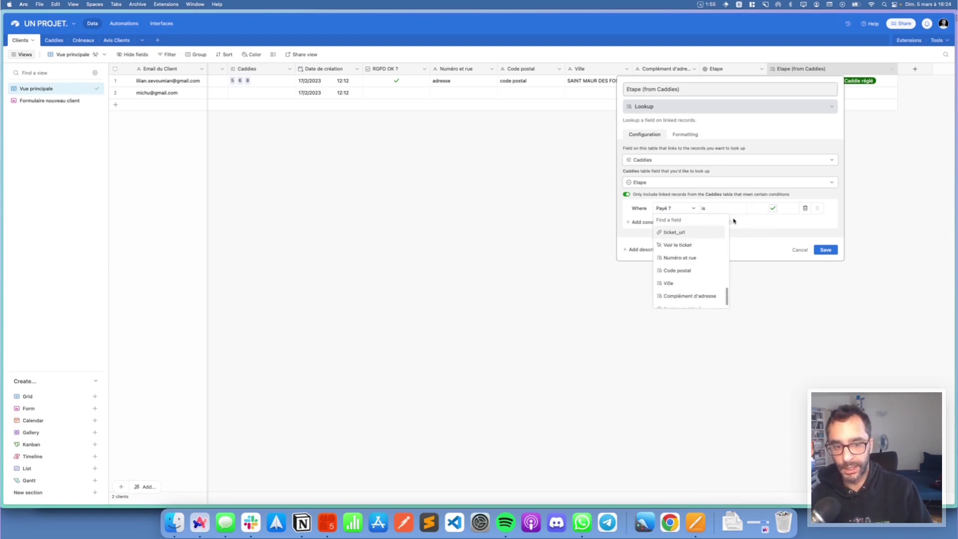
click(778, 221)
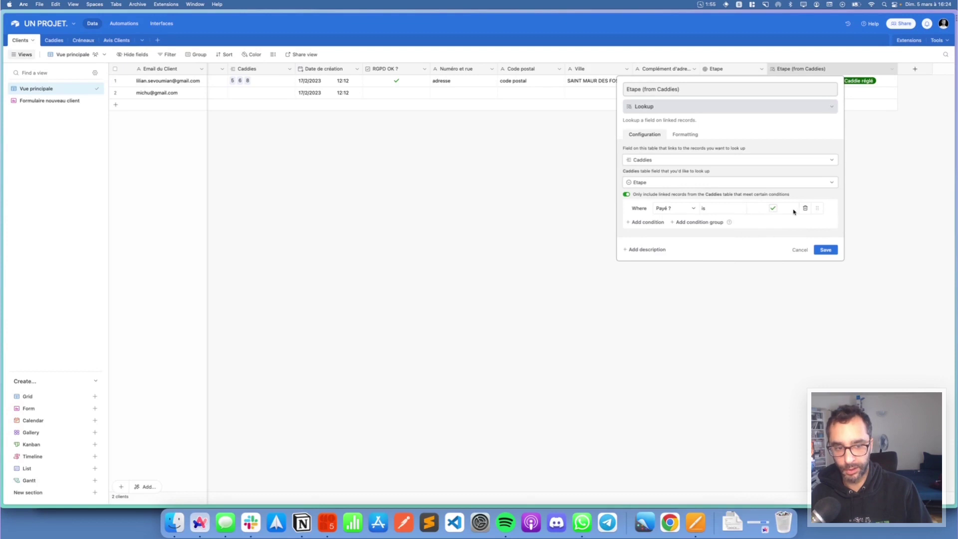
click(805, 208)
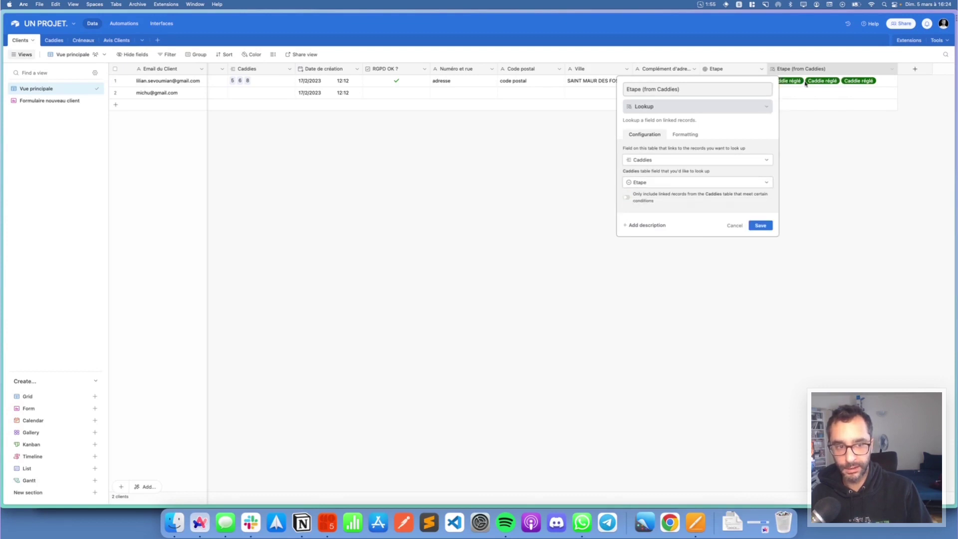
click(759, 224)
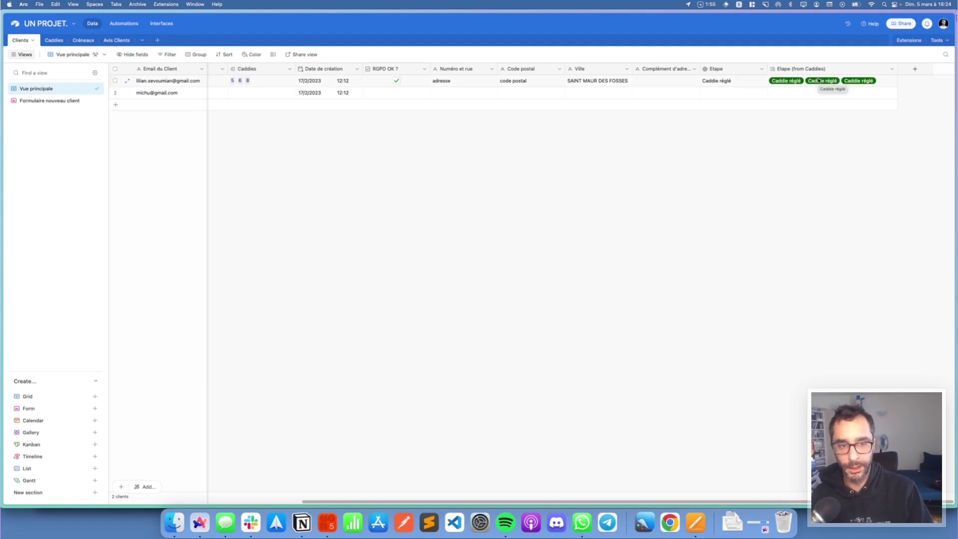
Delete the Etape rollup and the Etape (from Caddies) lookup fields from the Clients table.
click(761, 69)
click(748, 285)
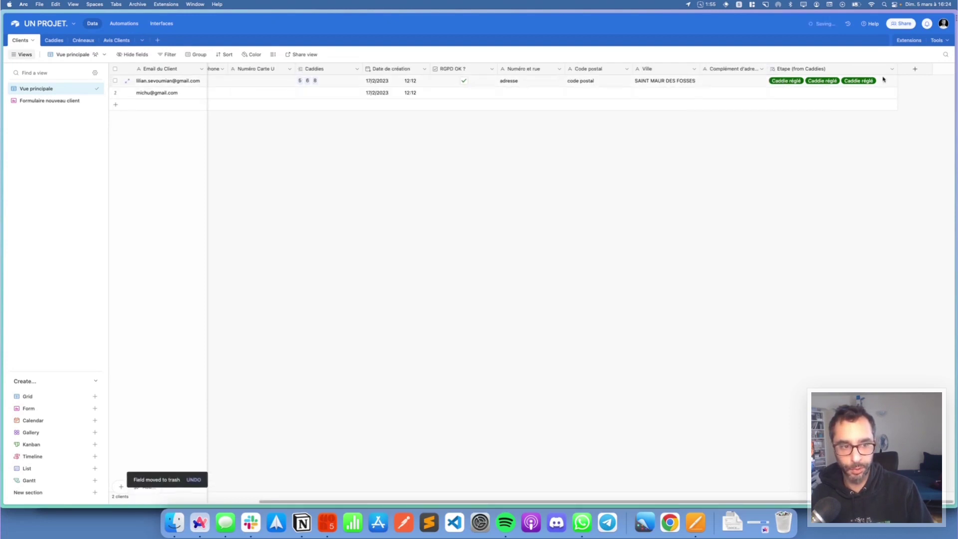
click(891, 70)
click(804, 281)
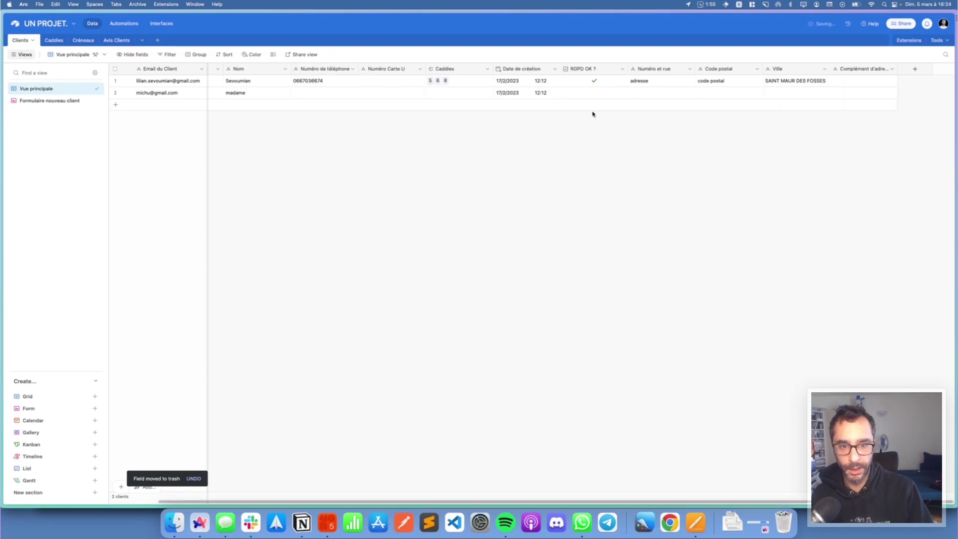
Add a Rollup field named "date la plus récente" at the end of the Clients table.
scroll(554, 80, left, 2)
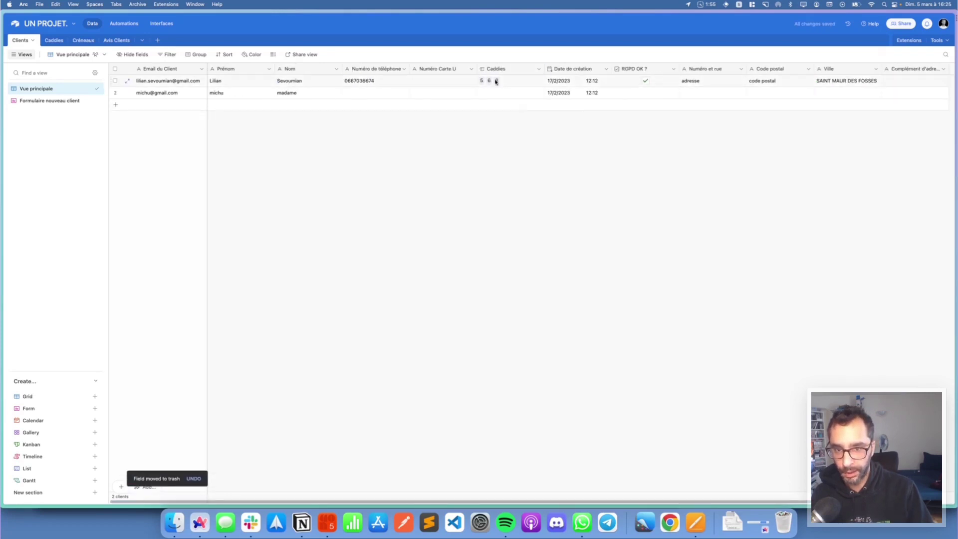
scroll(499, 82, right, 2)
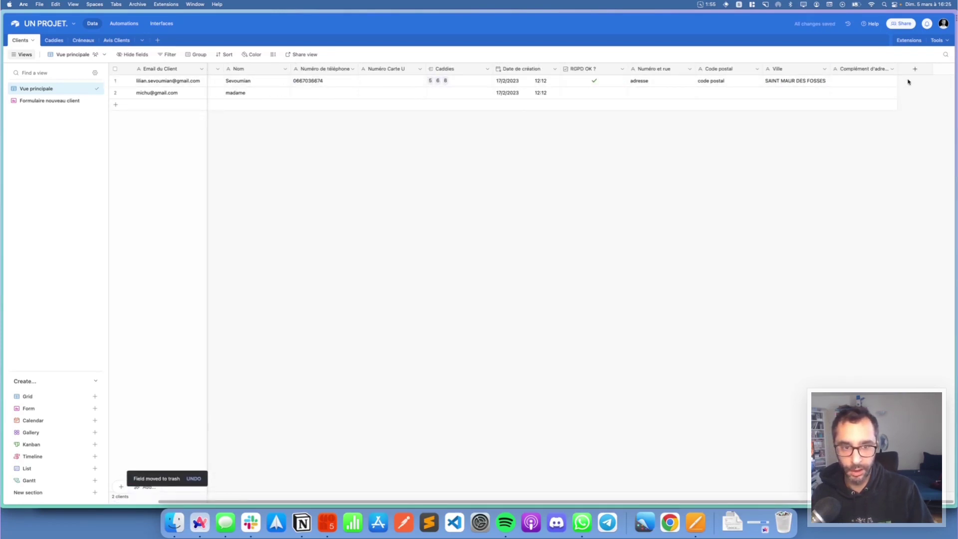
click(905, 74)
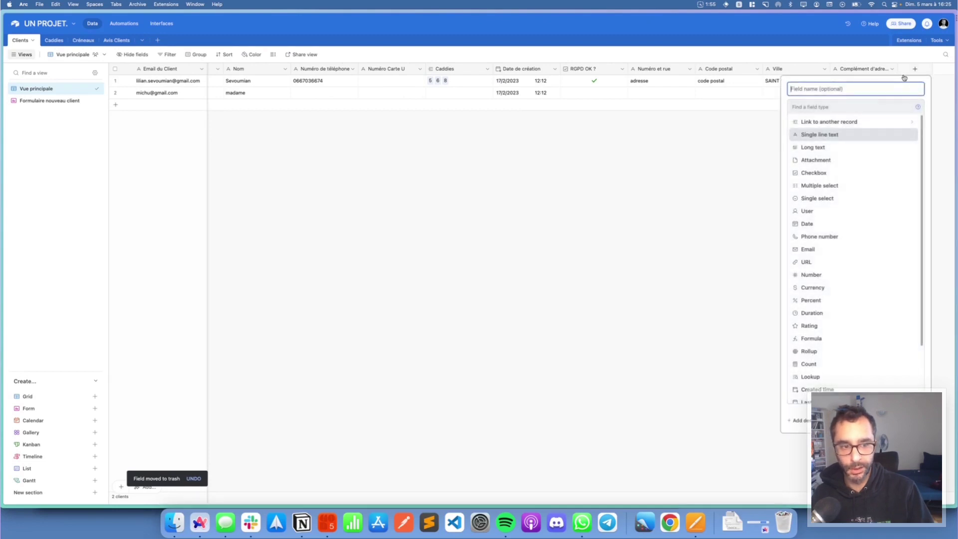
text(roll)
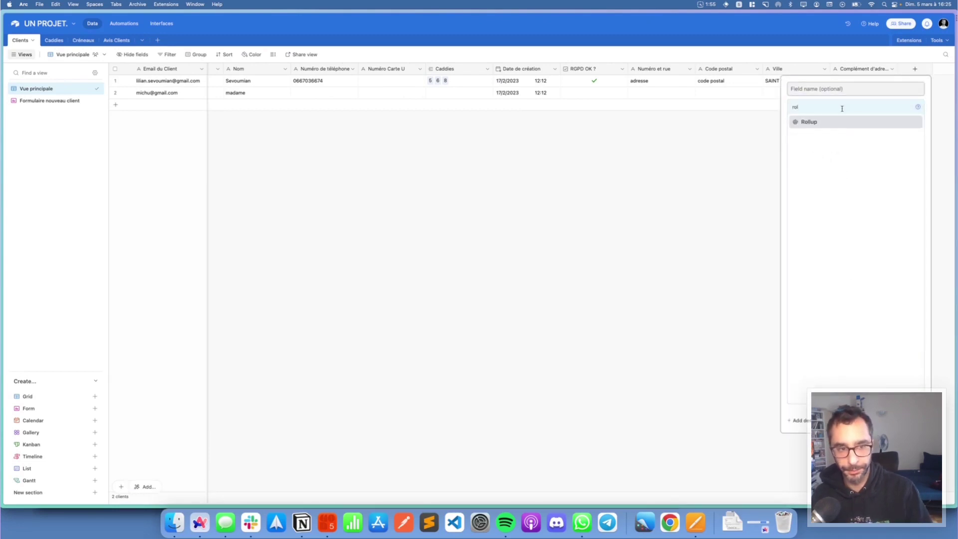
click(834, 123)
click(814, 89)
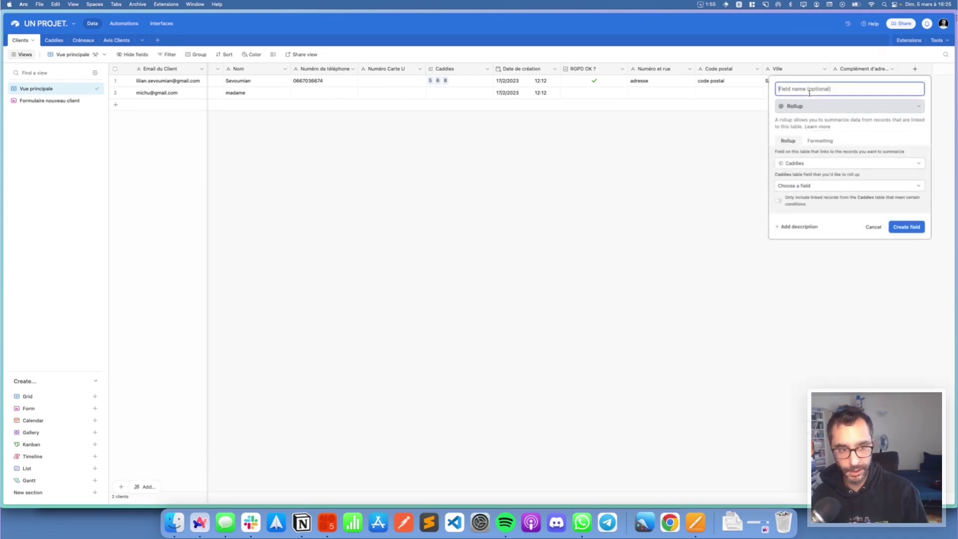
text(caddie le plus)
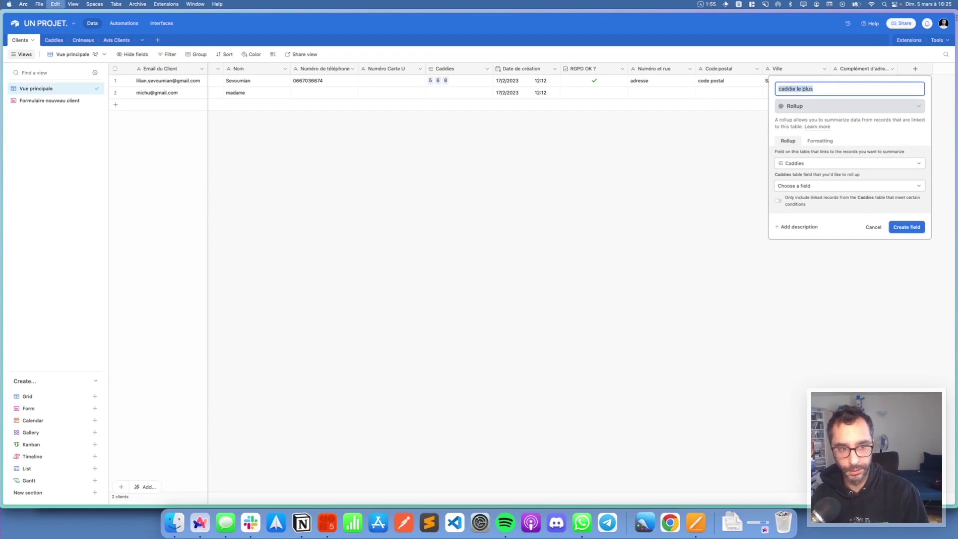
key(super+a)
text(date la plus réc)
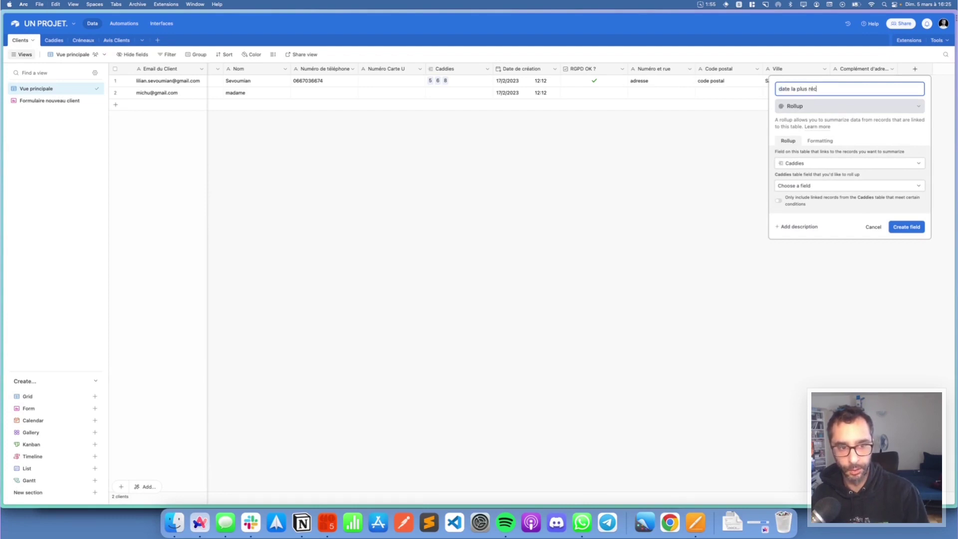
text(ente)
Roll up Date du caddie from the linked Caddies records with the formula MAX(values) and create the field.
click(788, 188)
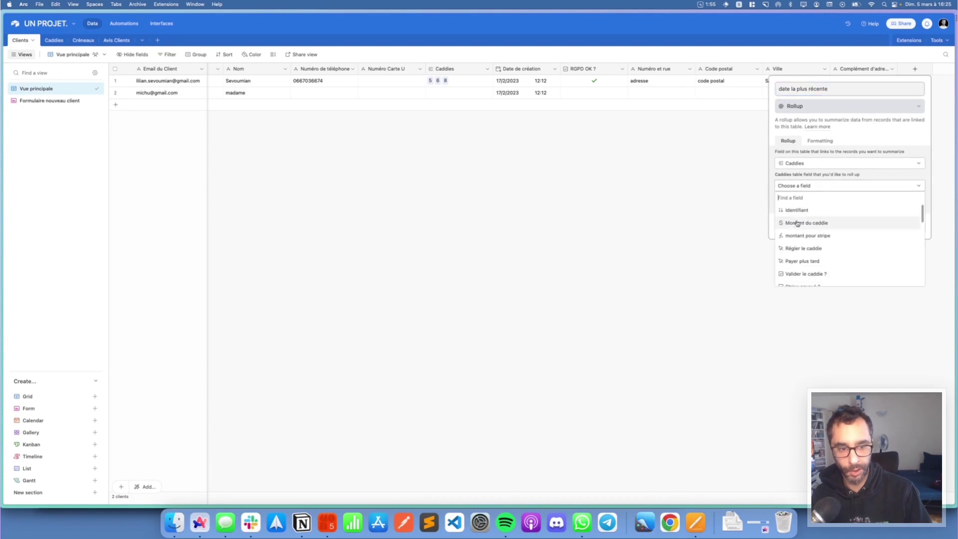
key(Down)
key(Down)
key(Down)
key(Down)
key(Down)
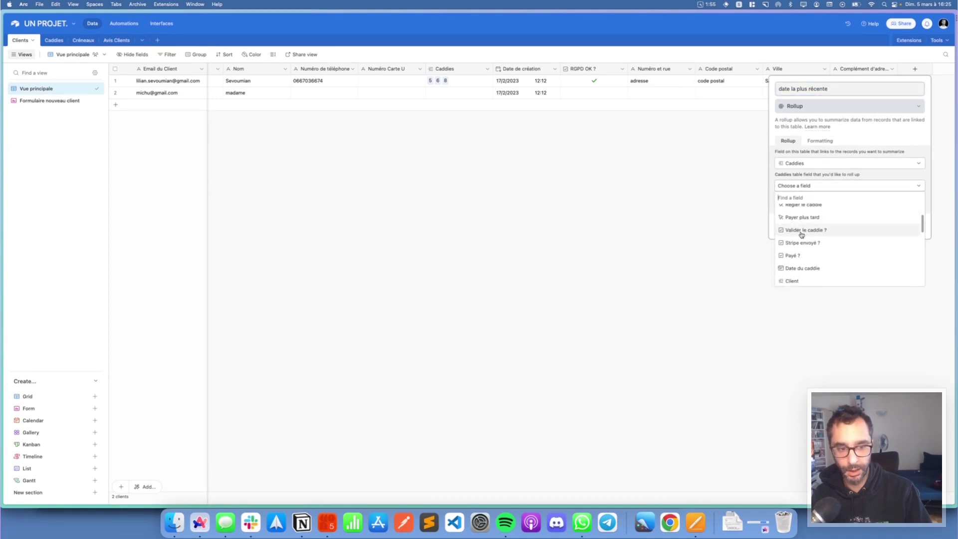
key(Return)
click(798, 229)
text(MAX(values))
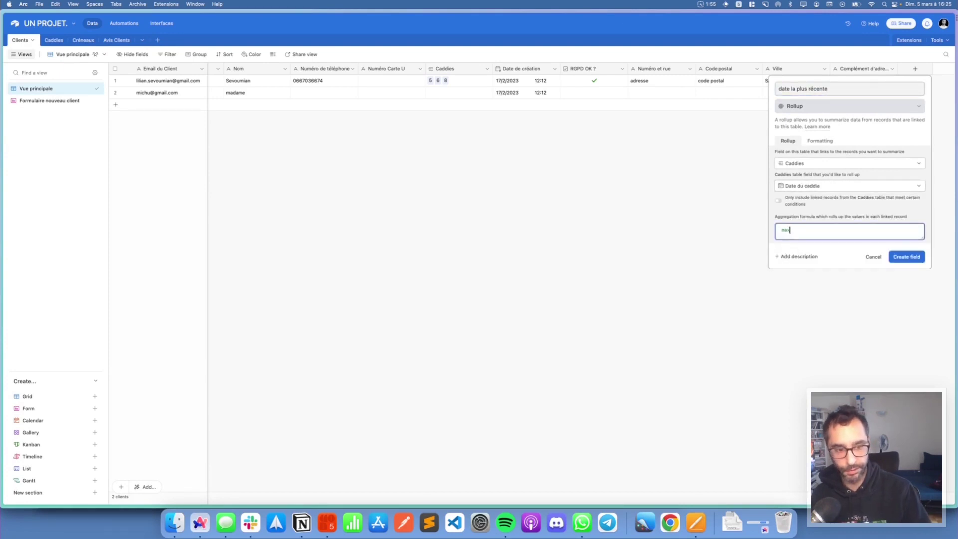
click(918, 257)
click(865, 81)
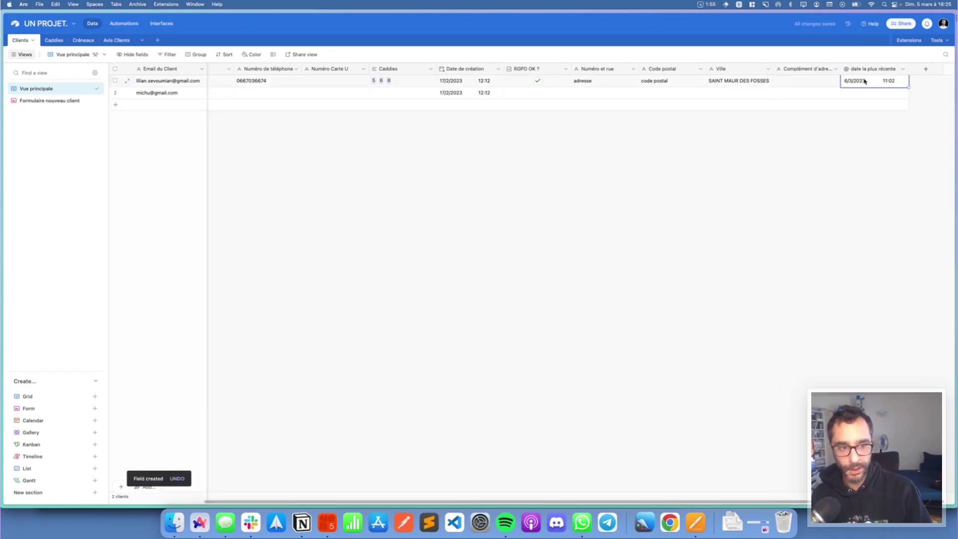
Delete the broken Dernier caddie ? field from the Caddies table.
click(54, 40)
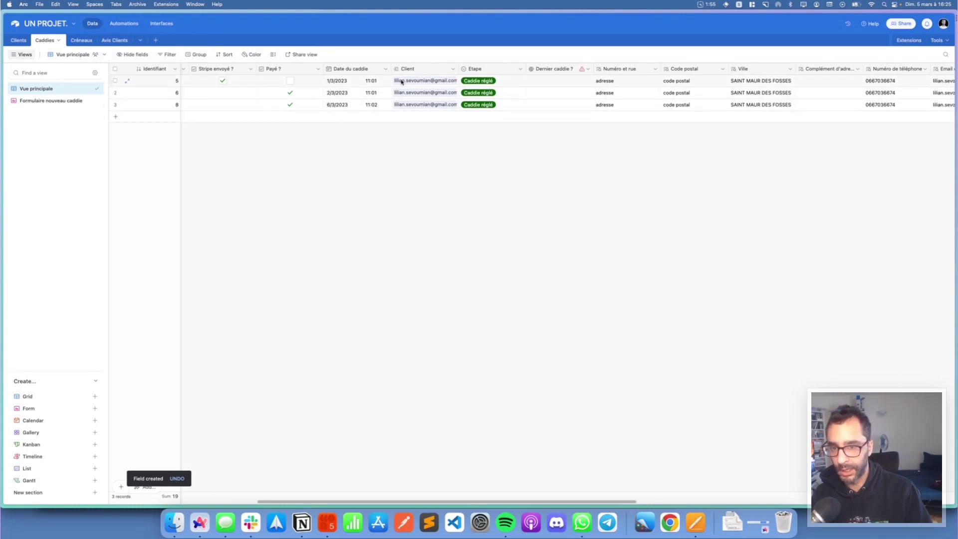
scroll(419, 83, left, 5)
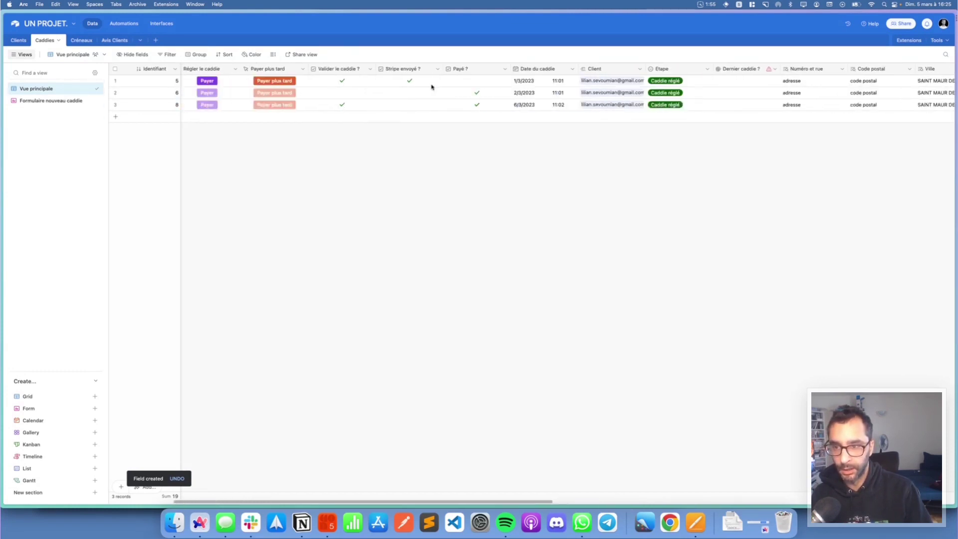
scroll(552, 81, right, 2)
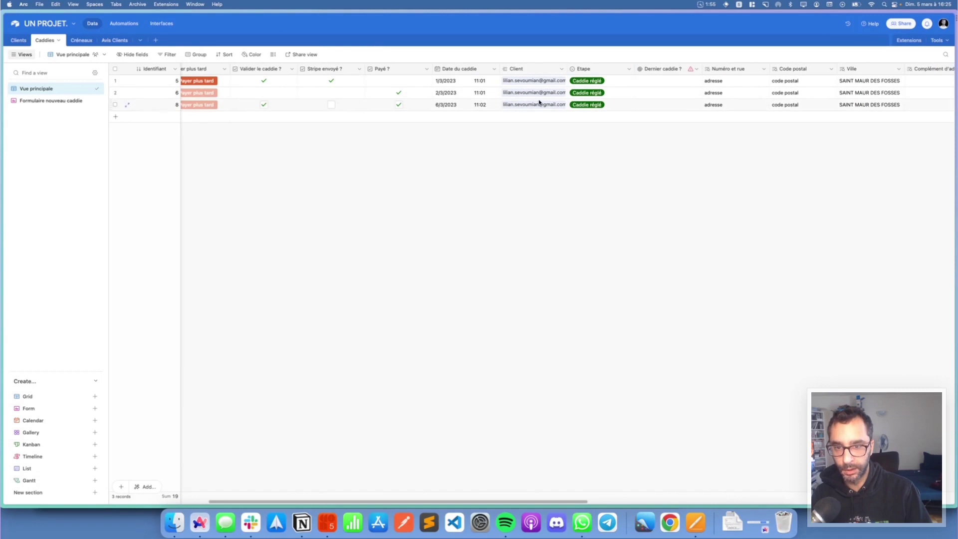
scroll(538, 101, right, 3)
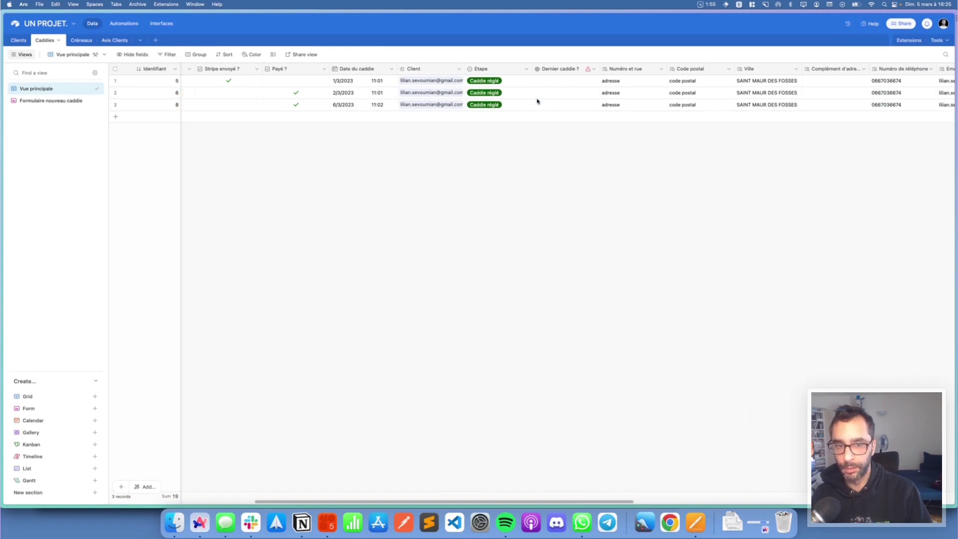
click(594, 69)
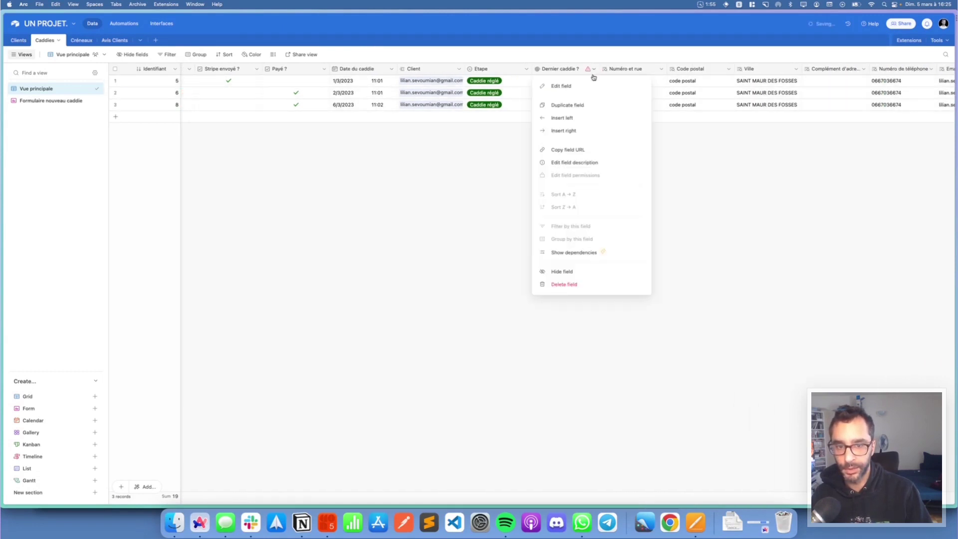
click(564, 284)
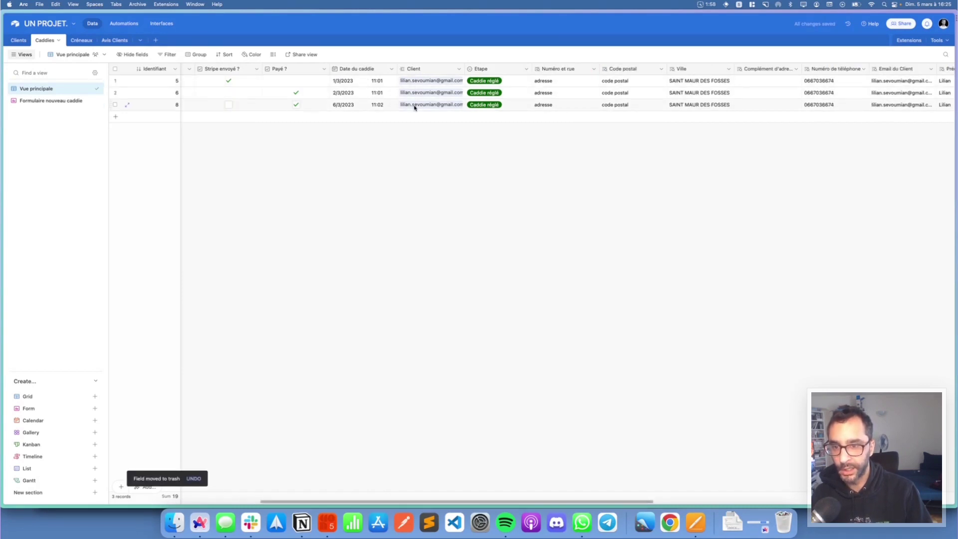
Add a lookup field to Caddies that shows date la plus récente from the linked Client record.
click(346, 105)
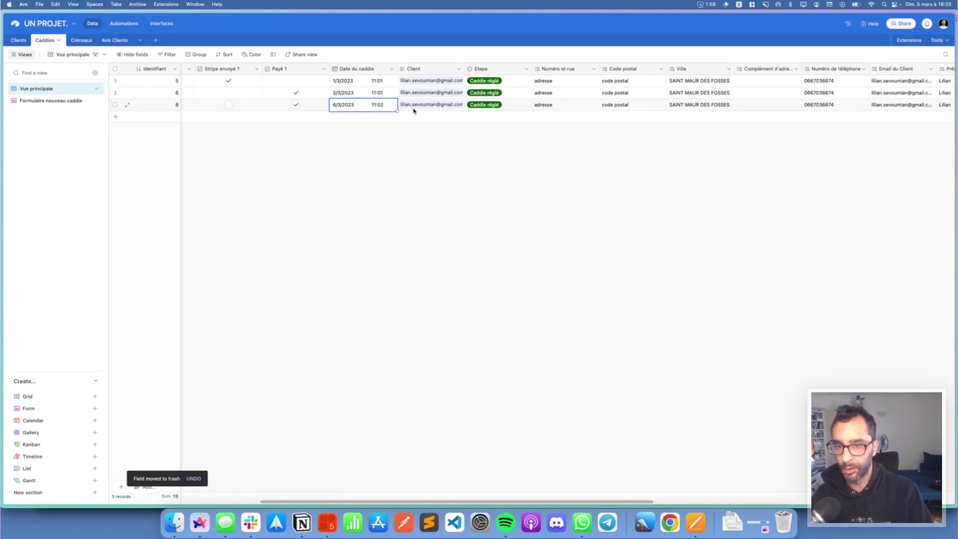
click(459, 69)
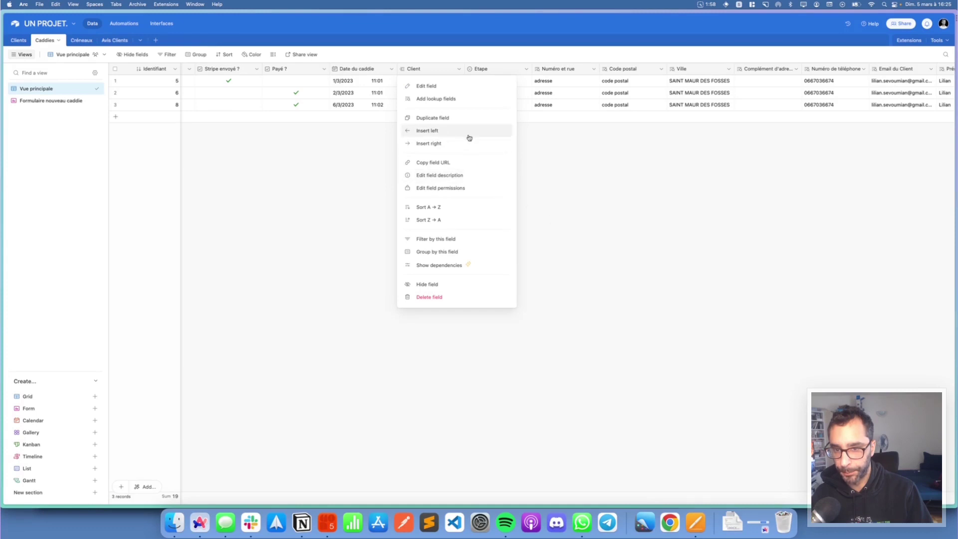
click(438, 100)
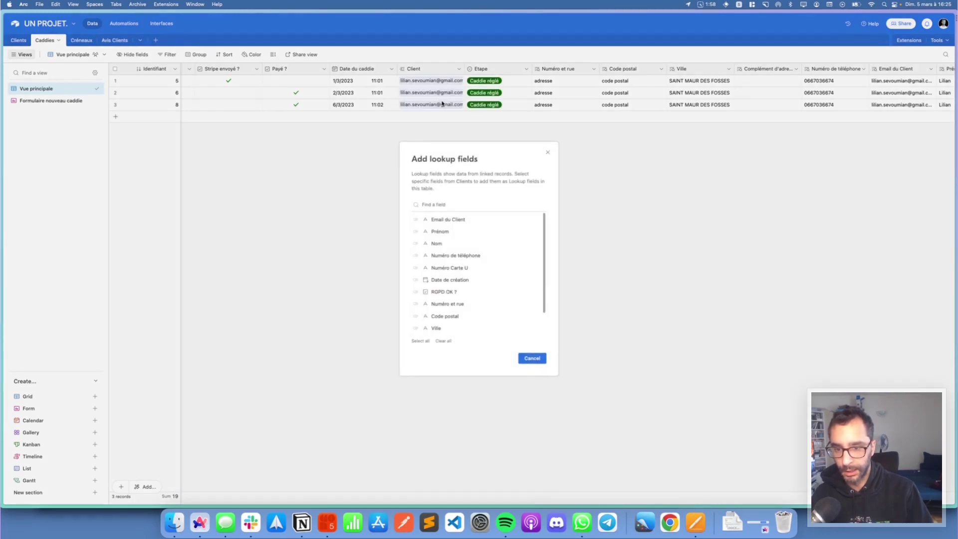
scroll(427, 237, down, 2)
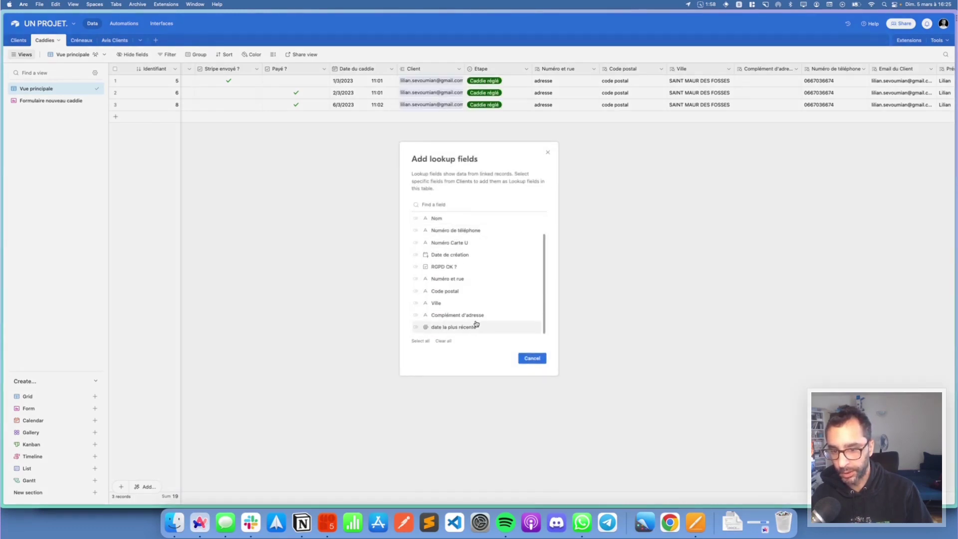
click(457, 327)
click(527, 358)
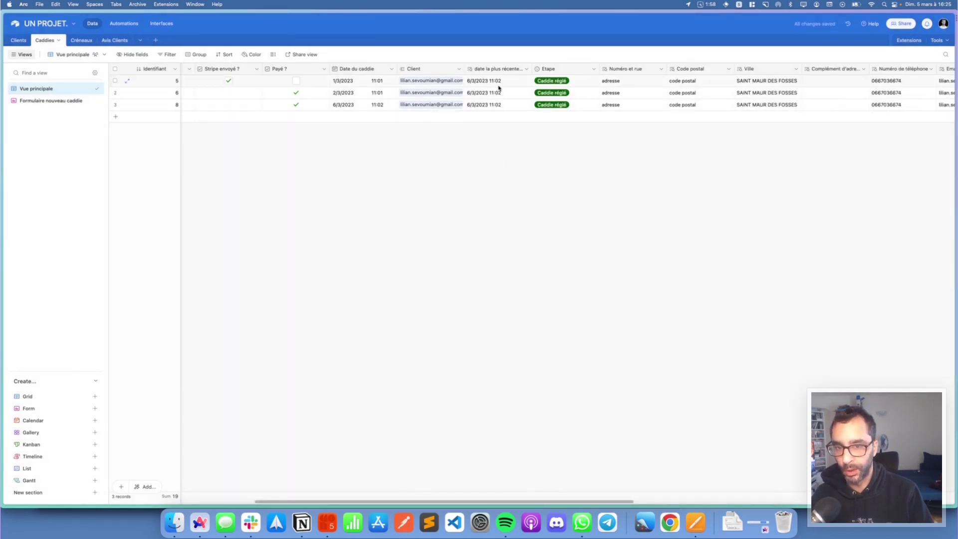
Convert the date la plus récente (from Client) field in Caddies to a Rollup of date la plus récente through the Client link.
double_click(483, 70)
click(493, 106)
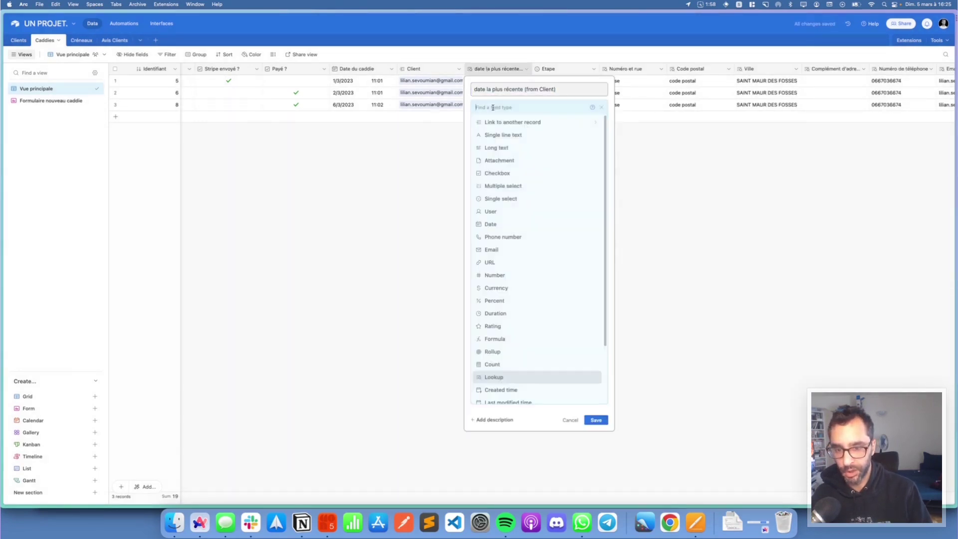
text(roll)
click(497, 125)
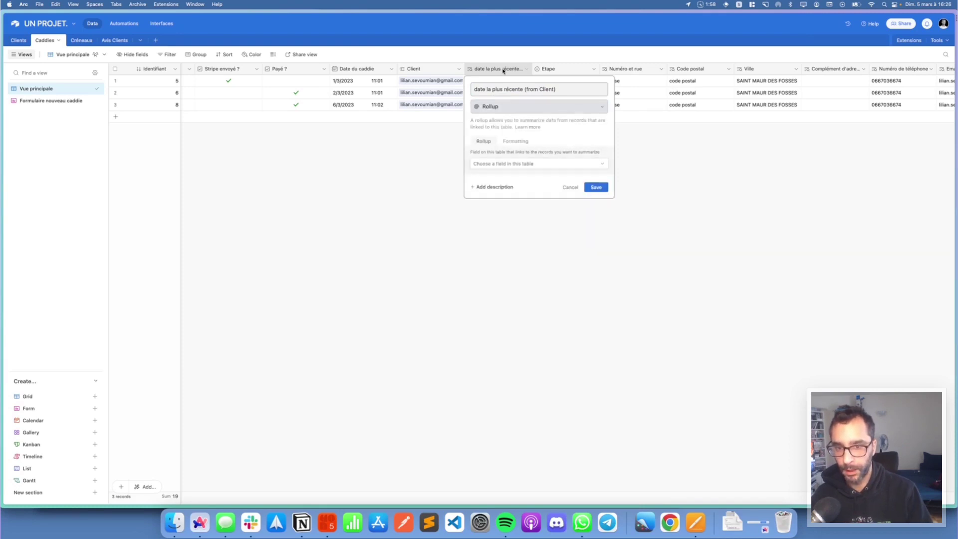
click(497, 164)
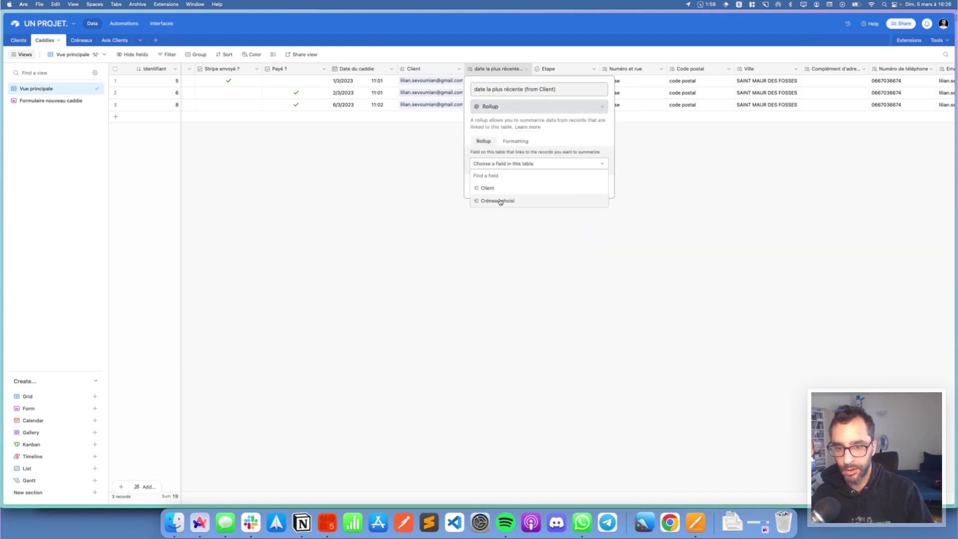
click(500, 202)
click(498, 186)
scroll(511, 229, down, 2)
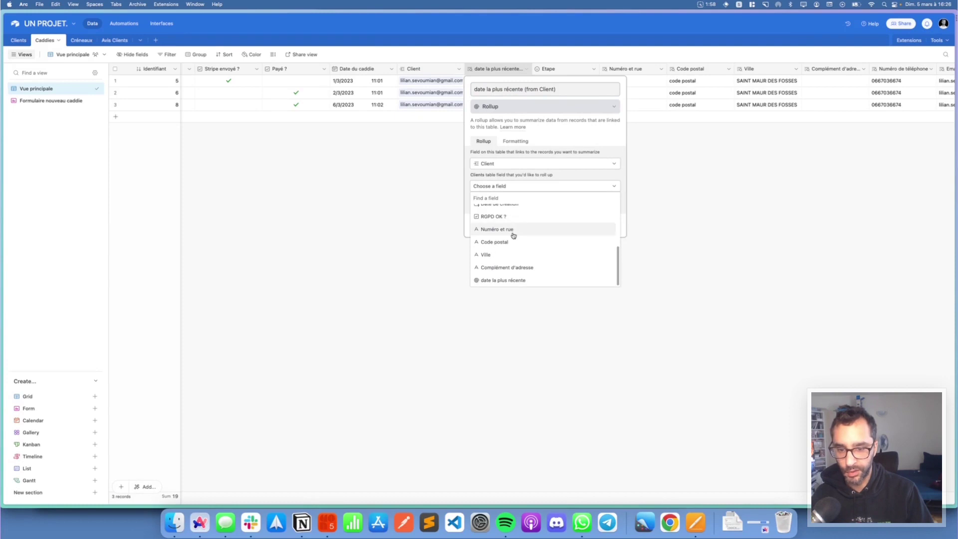
click(498, 278)
Set the rollup's aggregation formula to values, save the field and widen its column.
click(488, 233)
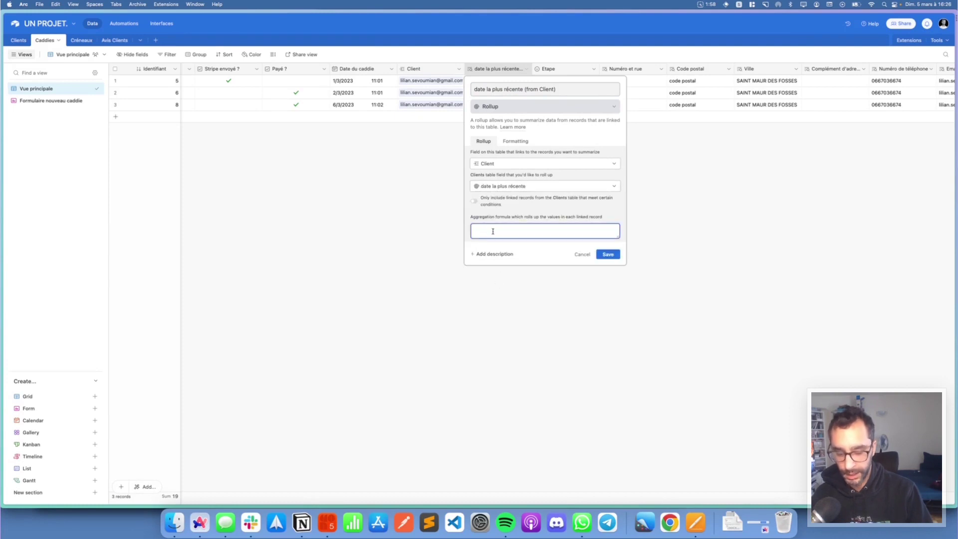
text(max)
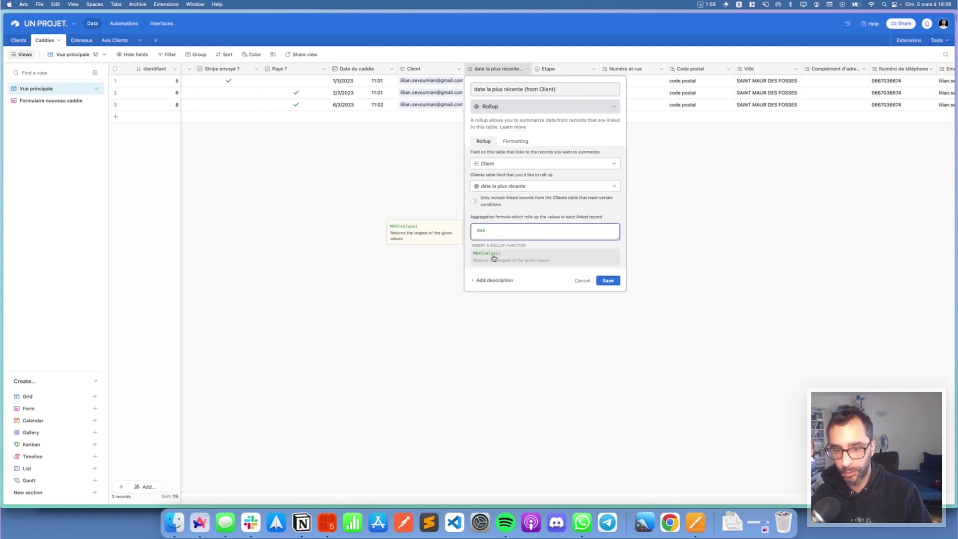
click(494, 258)
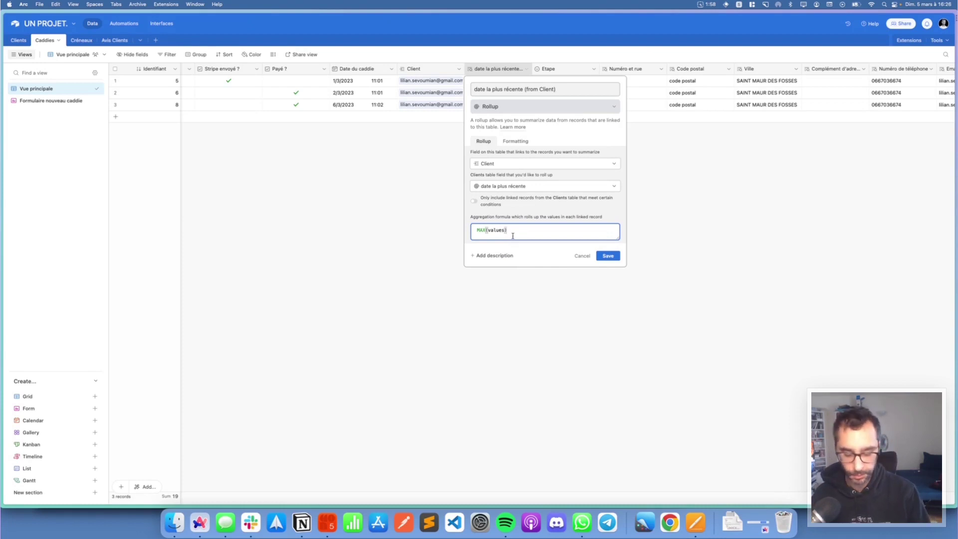
click(487, 230)
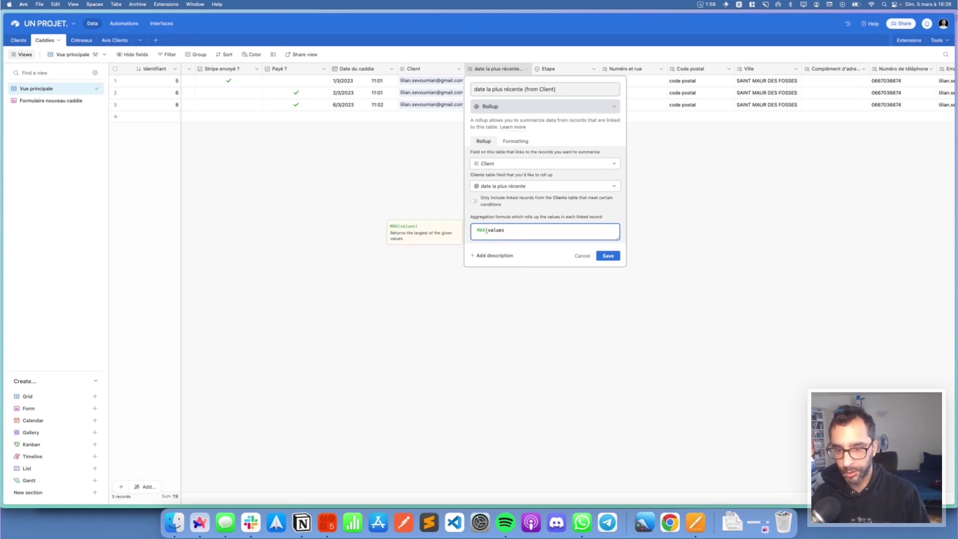
key(BackSpace)
key(BackSpace)
key(BackSpace)
key(BackSpace)
click(608, 255)
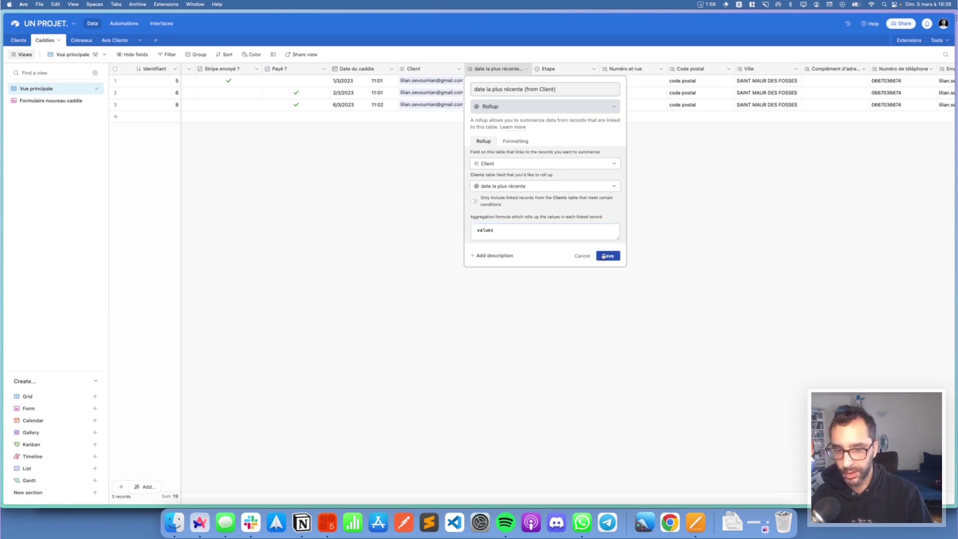
drag(687, 75, 583, 75)
Compare the rolled-up most recent date with the Clients table's date and with each cart's Date du caddie.
click(499, 91)
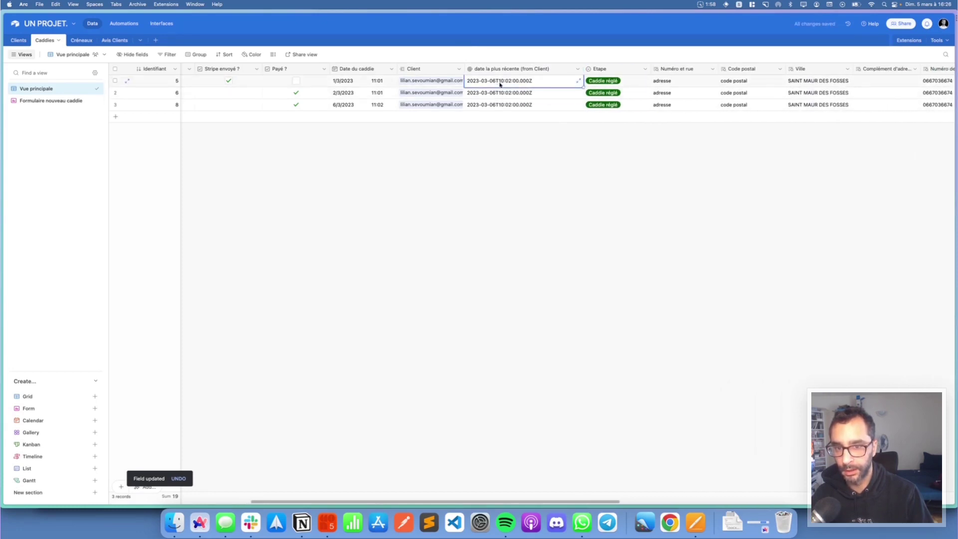
click(19, 40)
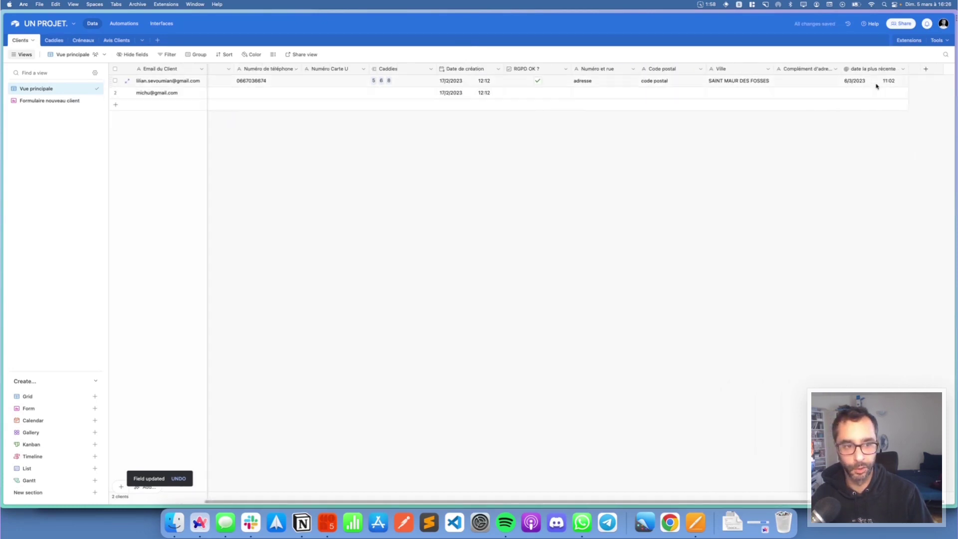
click(59, 40)
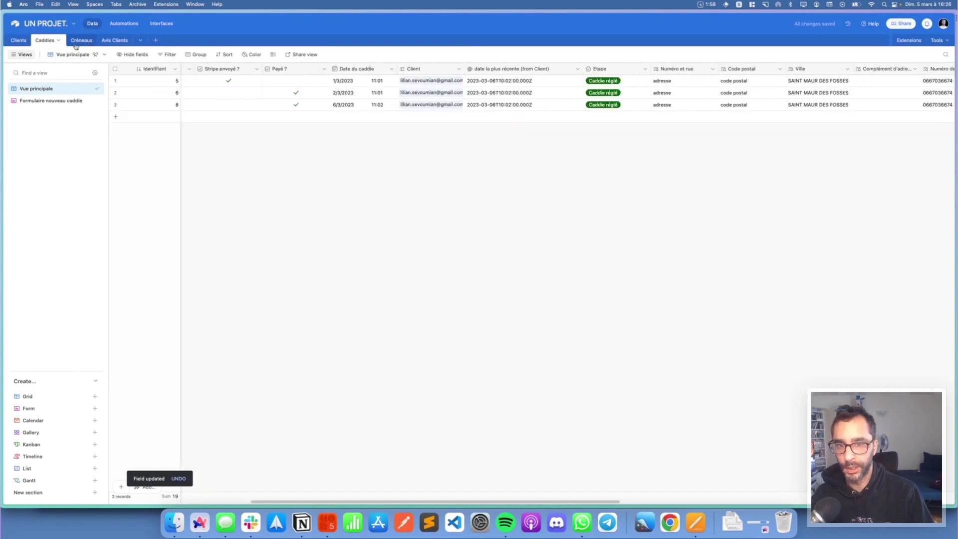
click(504, 83)
click(491, 105)
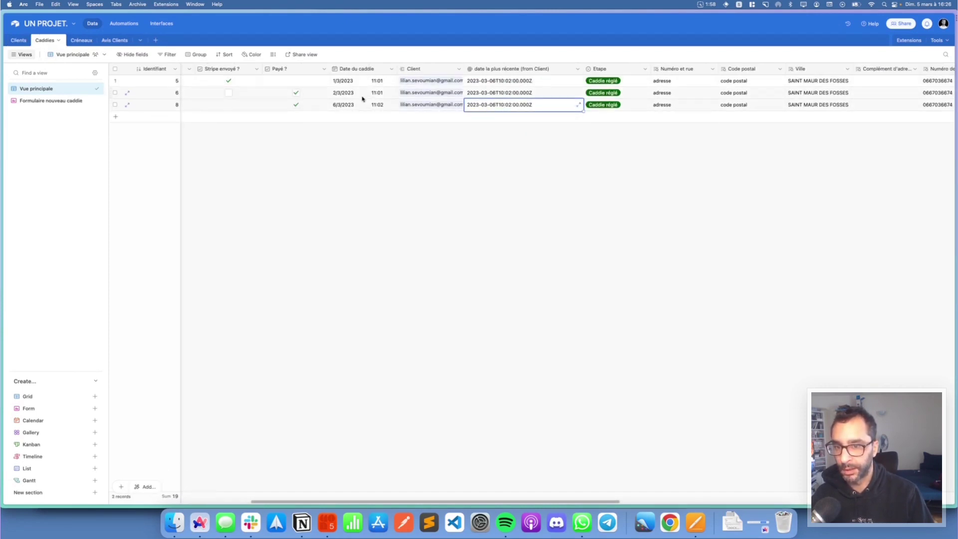
click(347, 104)
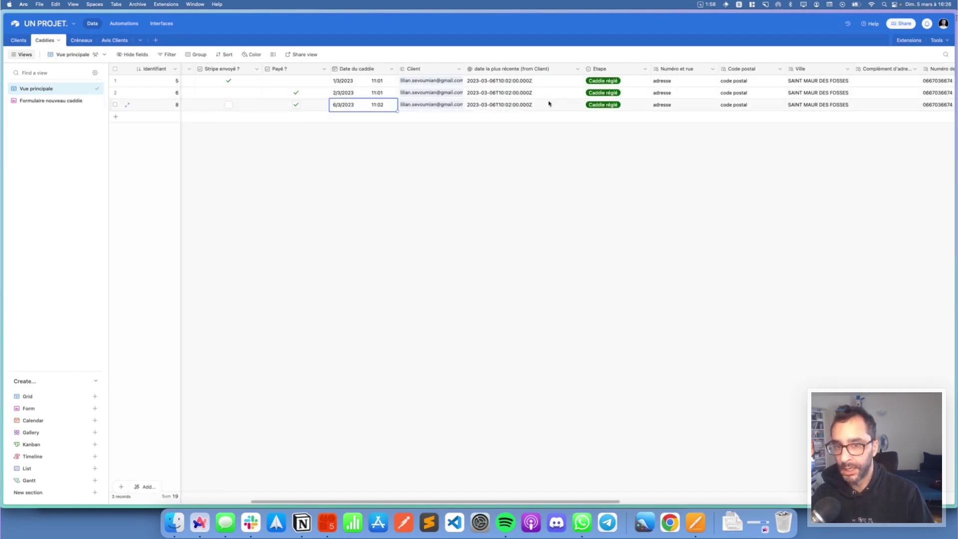
click(490, 107)
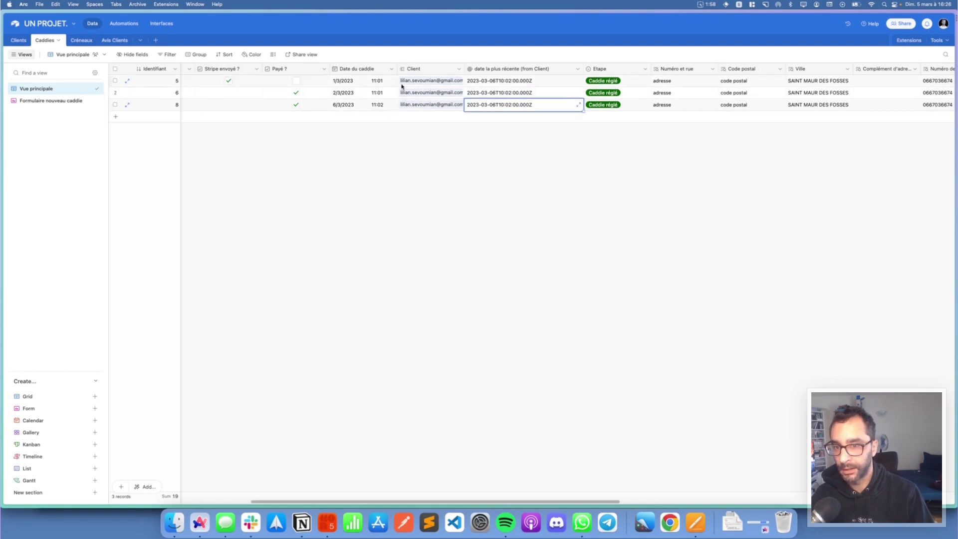
click(348, 109)
click(484, 108)
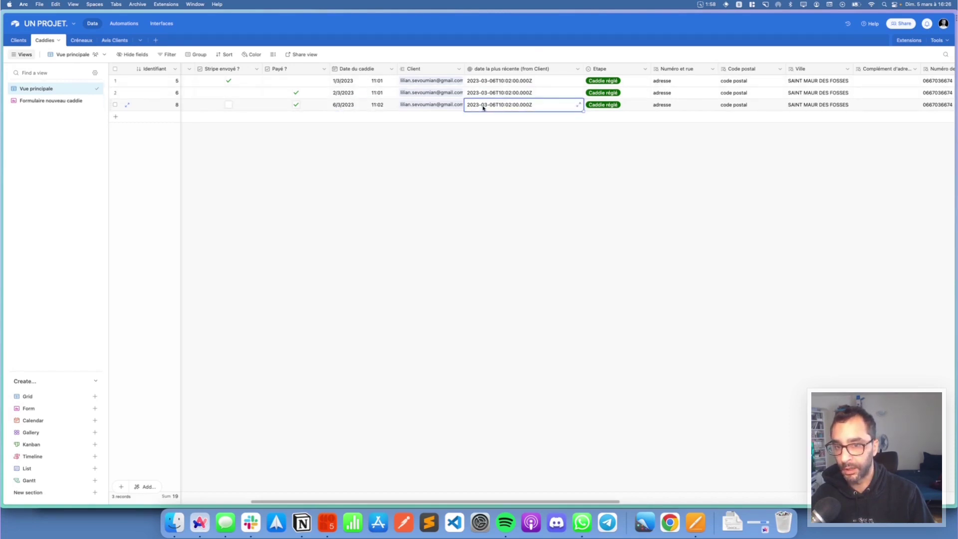
click(346, 108)
Move the date la plus récente (from Client) rollup right after Date du caddie and set its formula to values={Date du caddie}.
drag(496, 72, 398, 70)
double_click(417, 70)
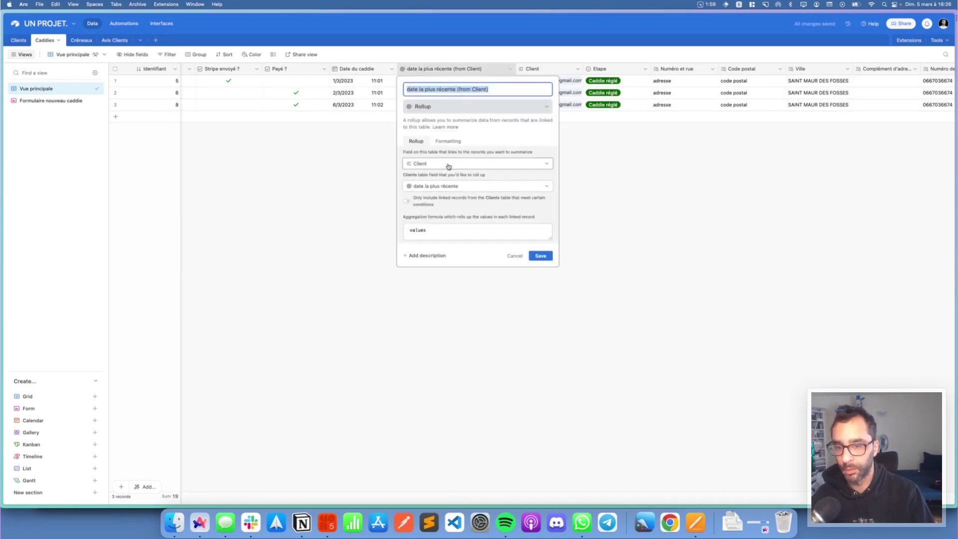
click(440, 229)
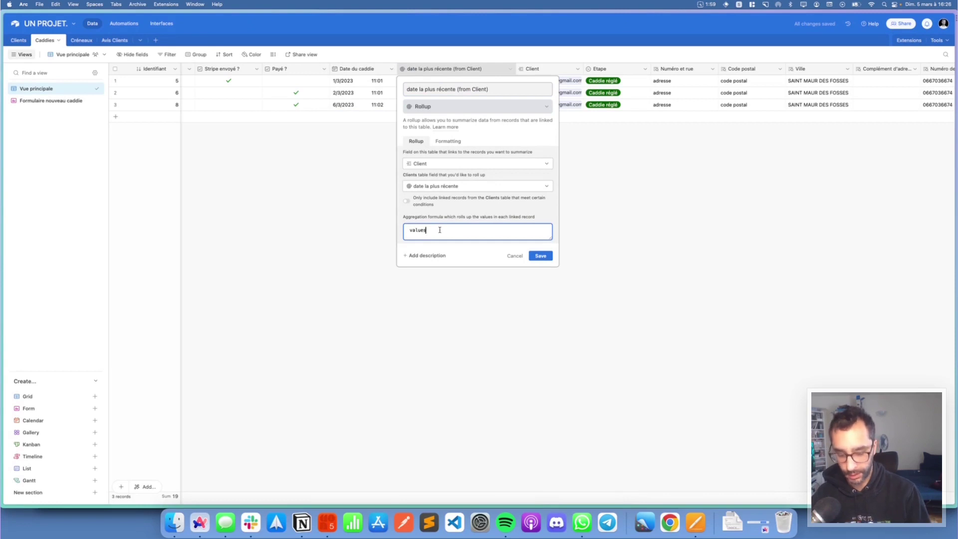
text(=)
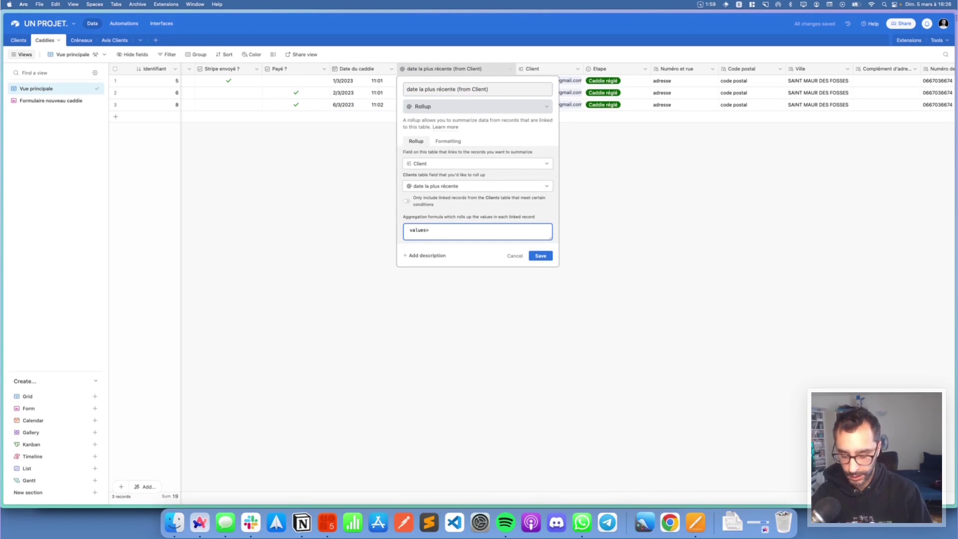
text(()
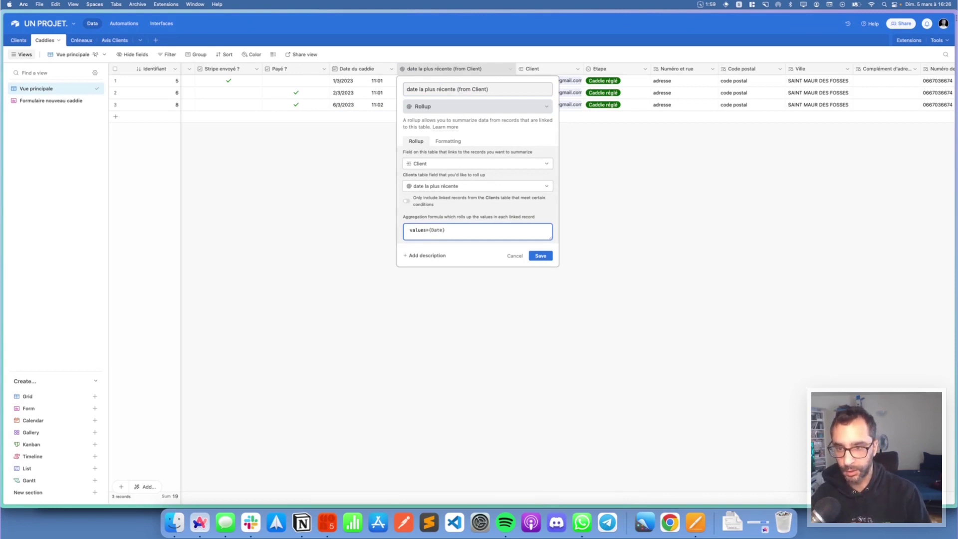
text(Date du caddie)
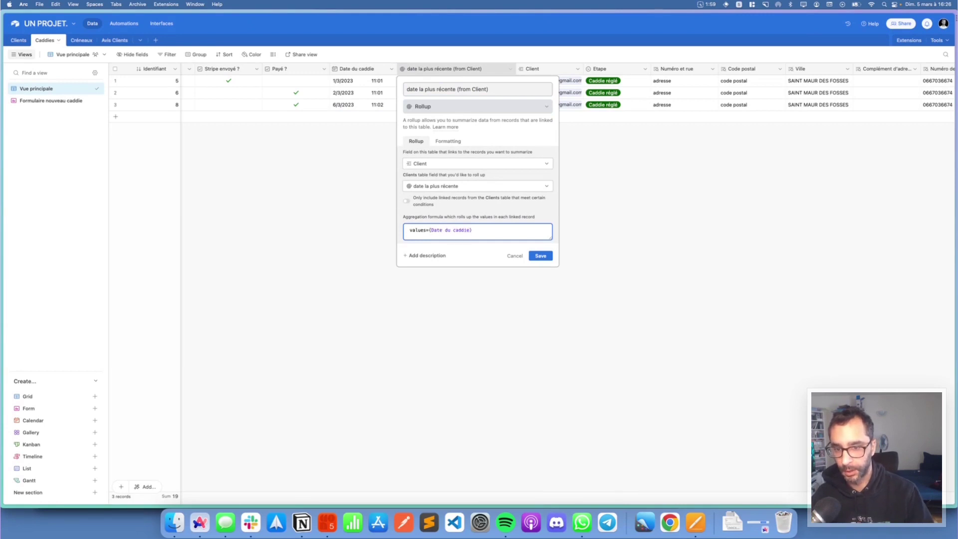
click(540, 255)
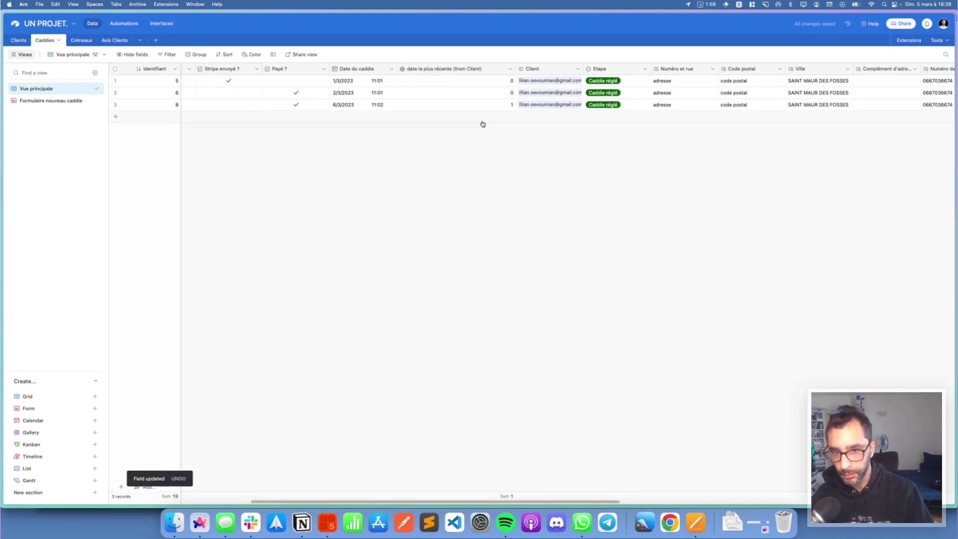
Narrow the date la plus récente (from Client) column and check the third cart's result against its Date du caddie.
click(494, 107)
drag(516, 68, 476, 69)
click(350, 106)
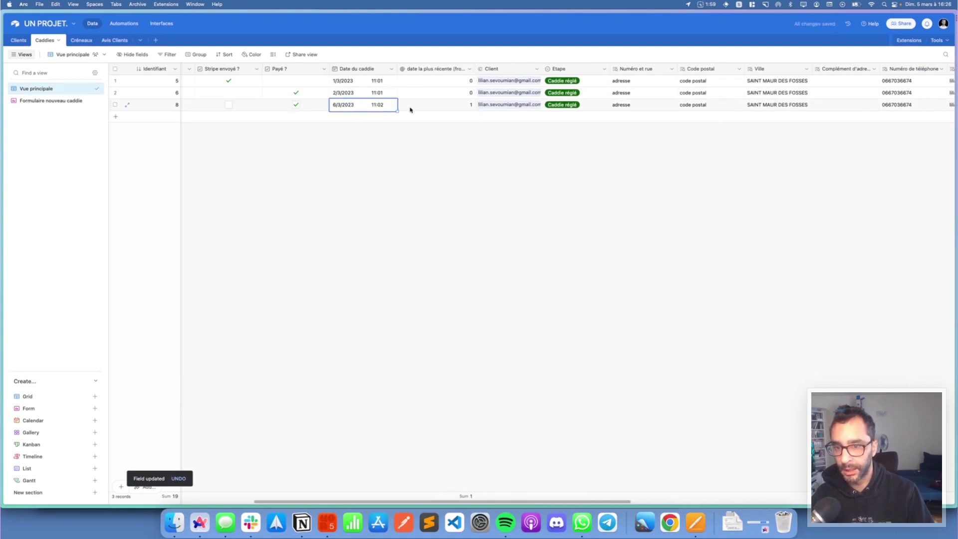
Add a lookup field to the Clients table that shows Etape from the linked Caddies records.
click(20, 40)
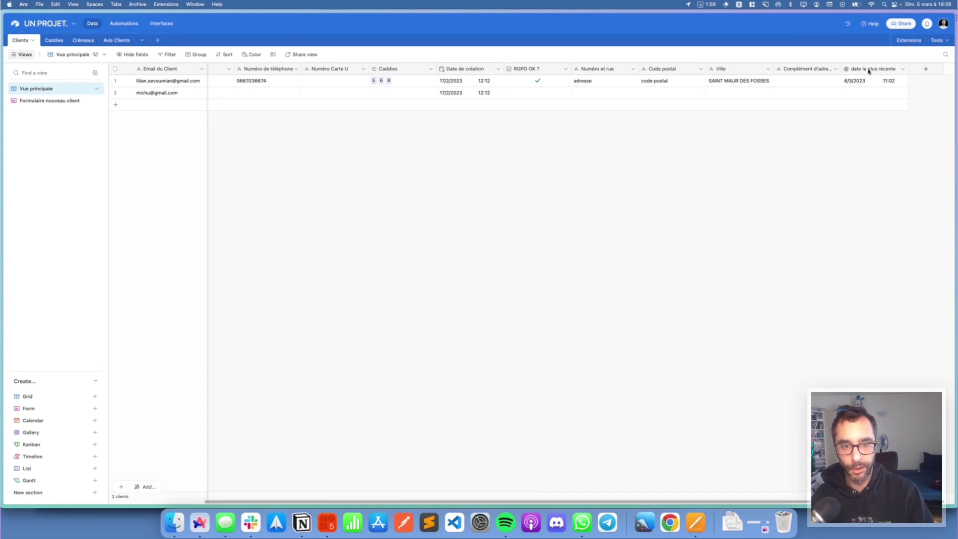
click(431, 69)
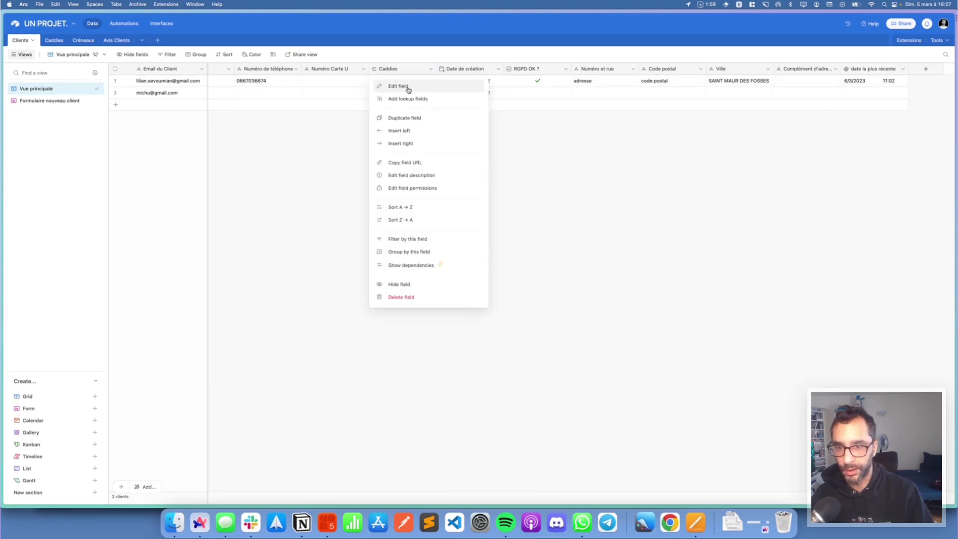
click(443, 102)
scroll(461, 251, down, 5)
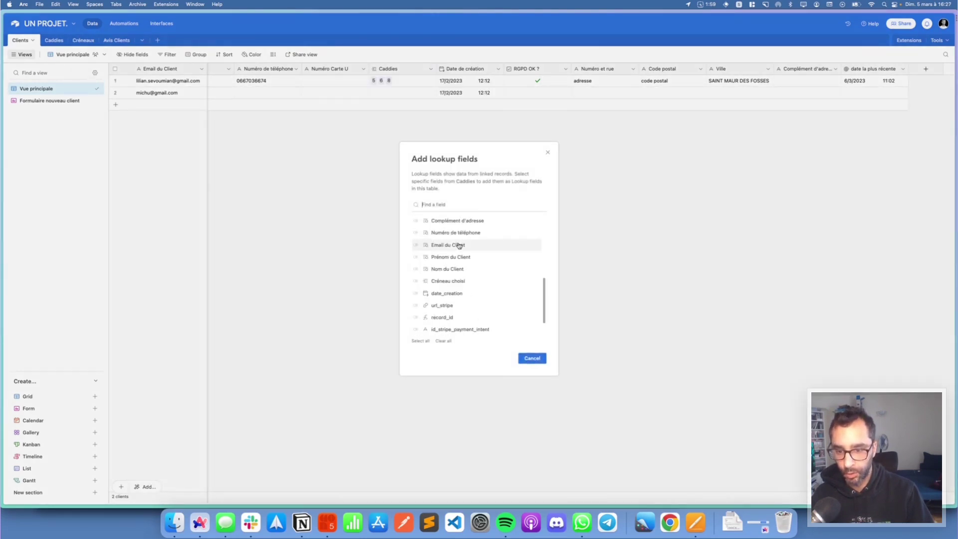
click(416, 238)
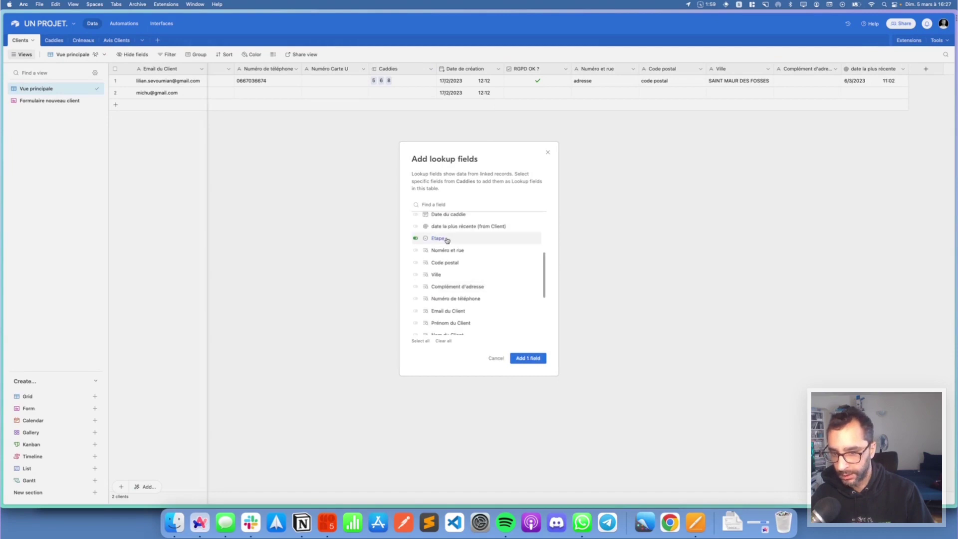
click(529, 358)
Limit the Etape (from Caddies) lookup to linked carts where date la plus récente (from Client) = 1, and narrow its column.
double_click(465, 70)
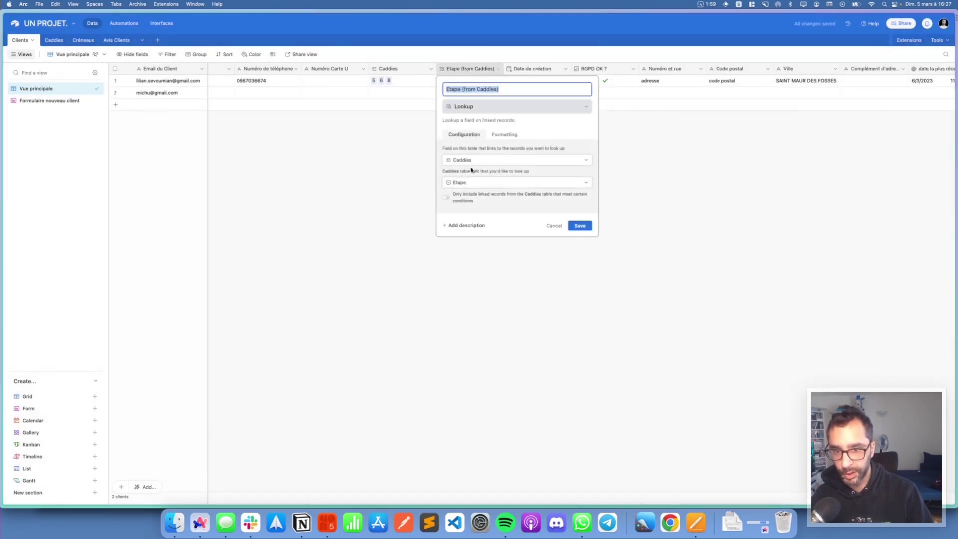
click(450, 198)
click(492, 208)
scroll(494, 263, down, 5)
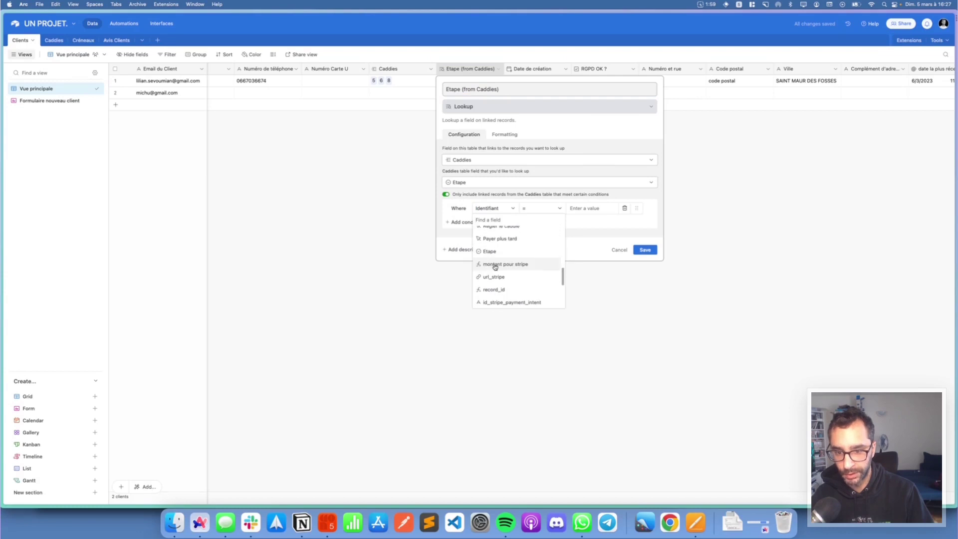
scroll(495, 264, down, 3)
click(484, 301)
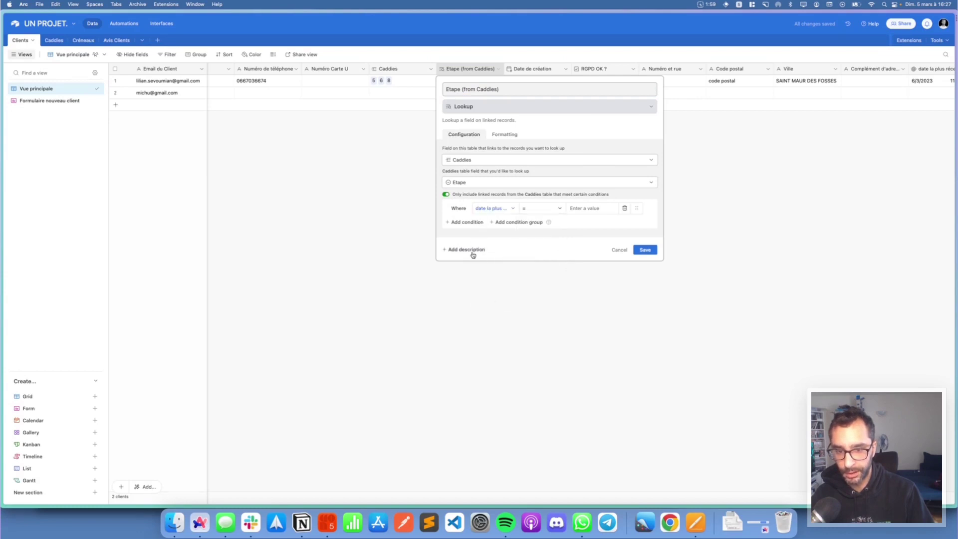
click(572, 208)
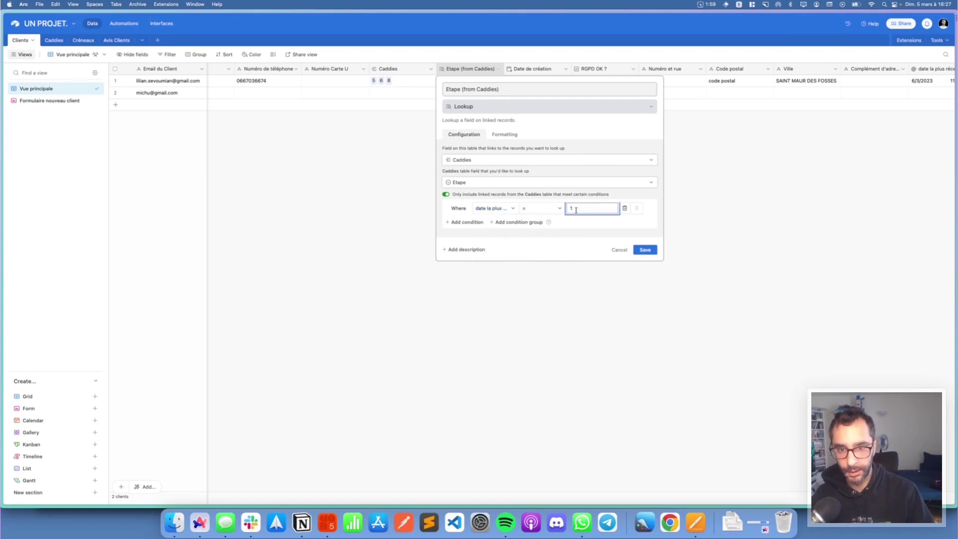
click(643, 249)
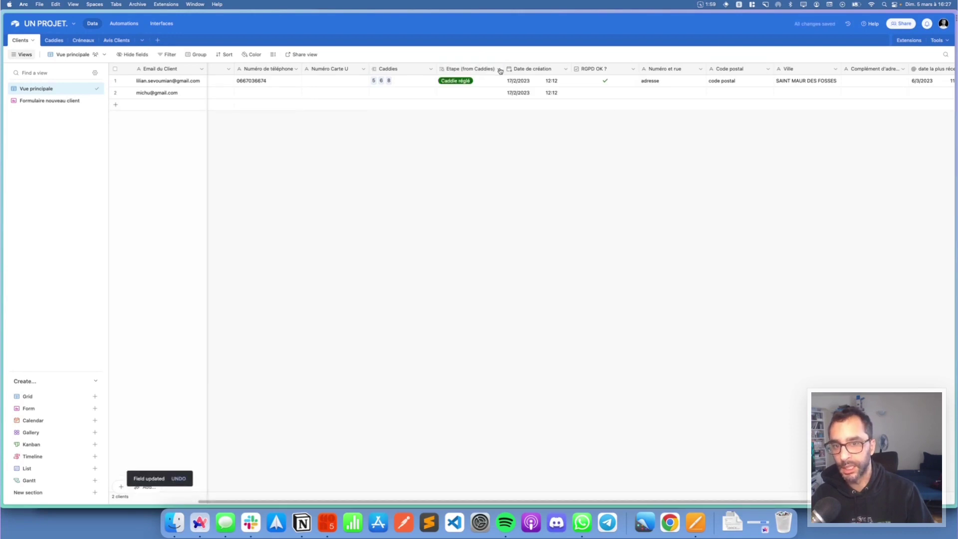
drag(504, 69, 492, 69)
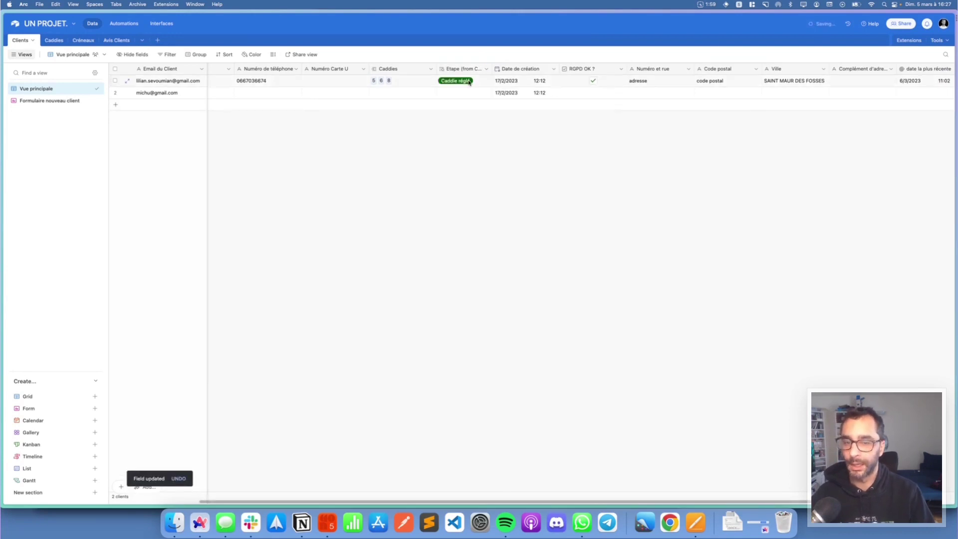
Add a filter condition to the Clients main view on the Etape (from Caddies) field.
click(168, 55)
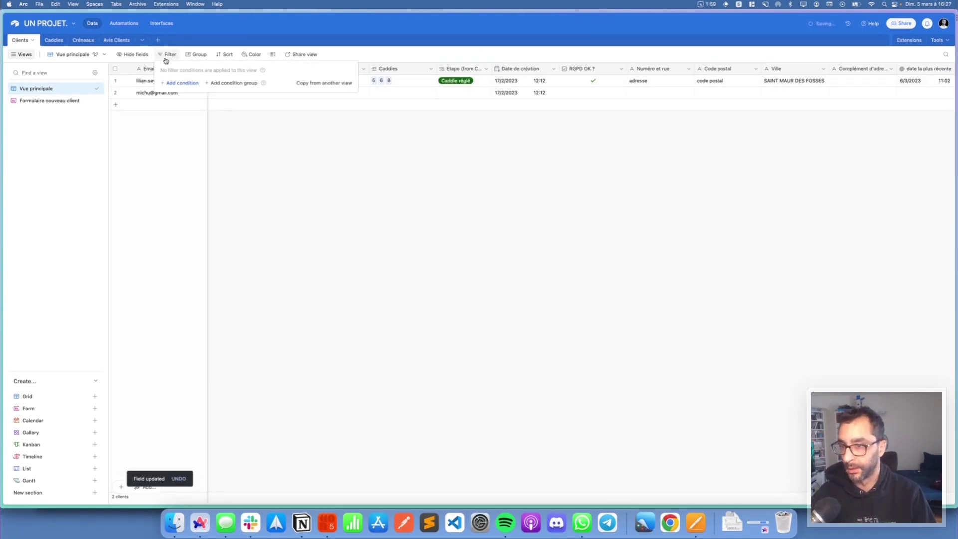
click(182, 84)
click(207, 82)
scroll(216, 122, down, 3)
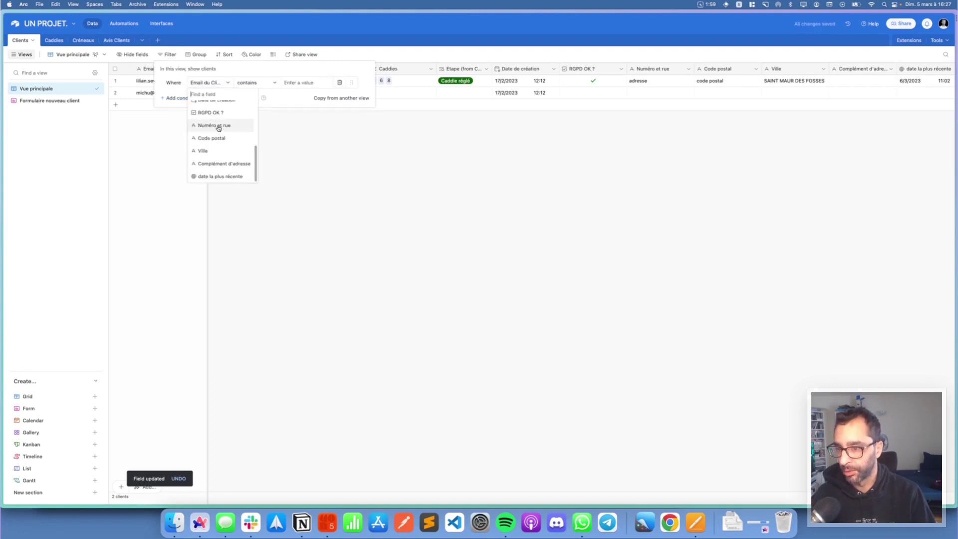
scroll(210, 176, up, 3)
scroll(209, 173, down, 3)
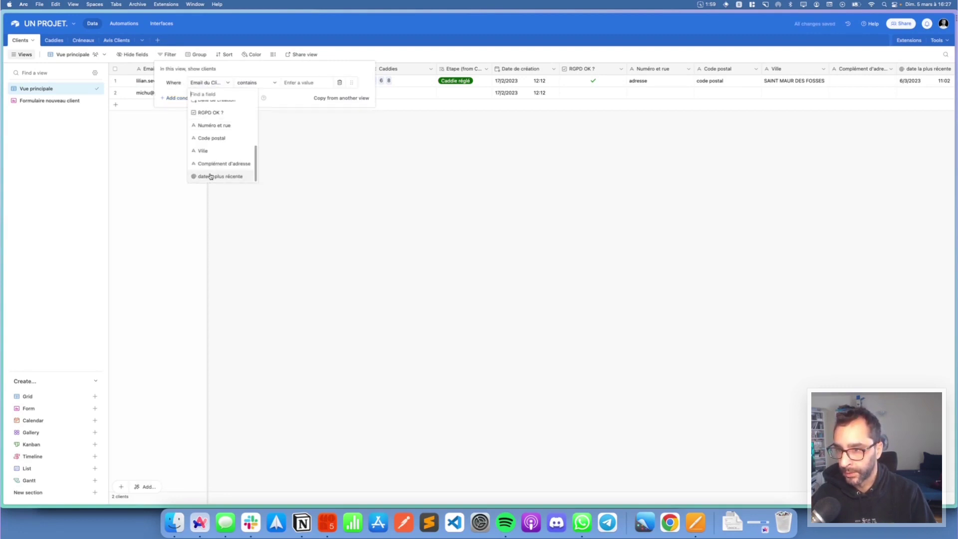
scroll(214, 165, up, 2)
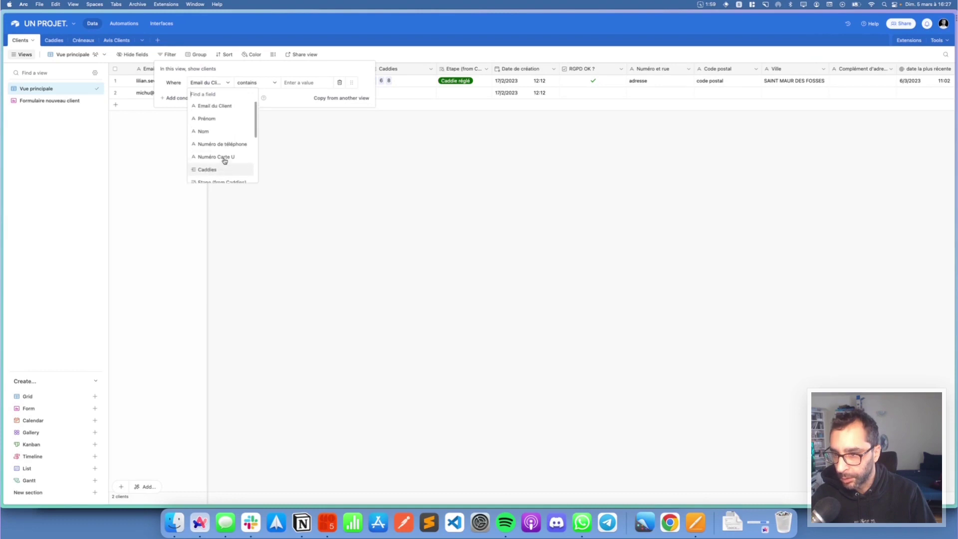
scroll(215, 152, up, 5)
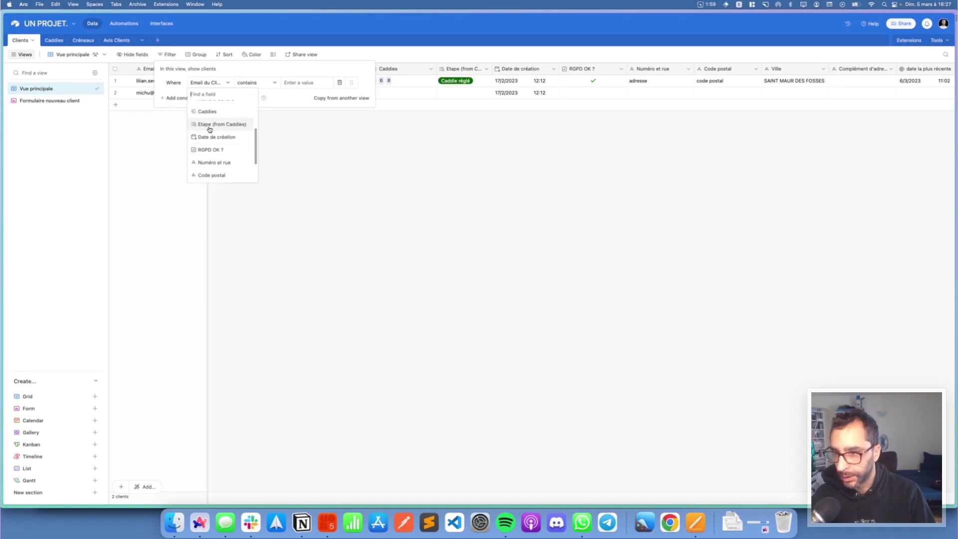
click(211, 125)
Try the Stripe envoyé option as the filter value, then clear it and the stray search text.
click(310, 82)
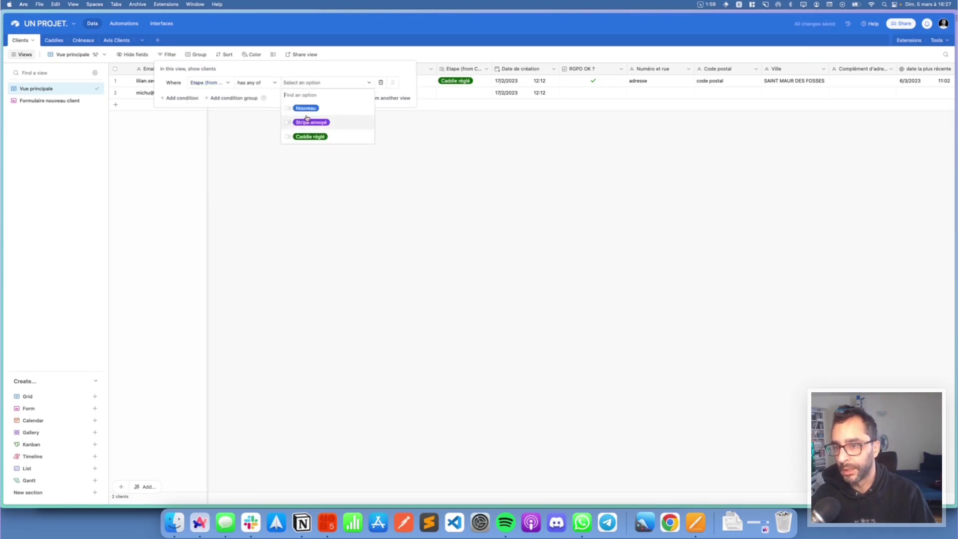
click(306, 138)
click(310, 122)
click(308, 136)
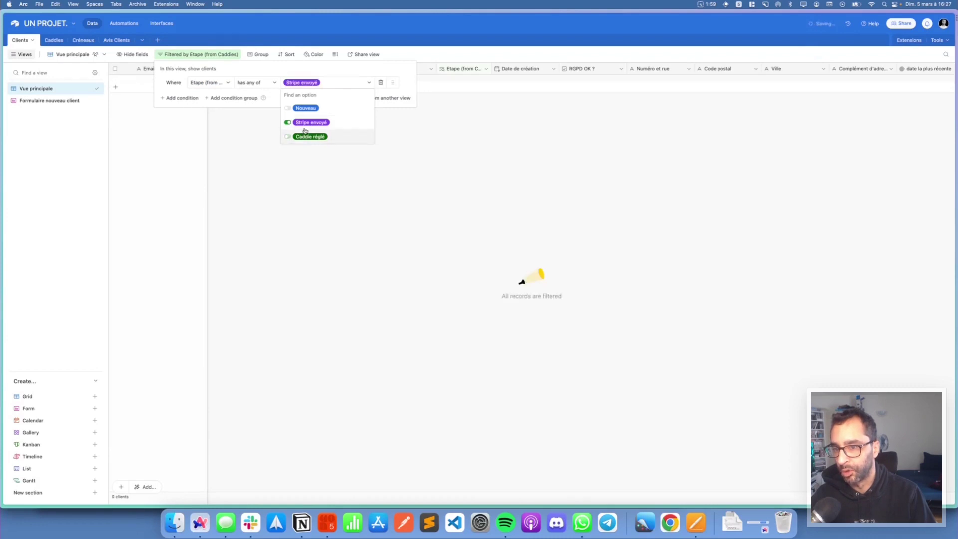
click(311, 122)
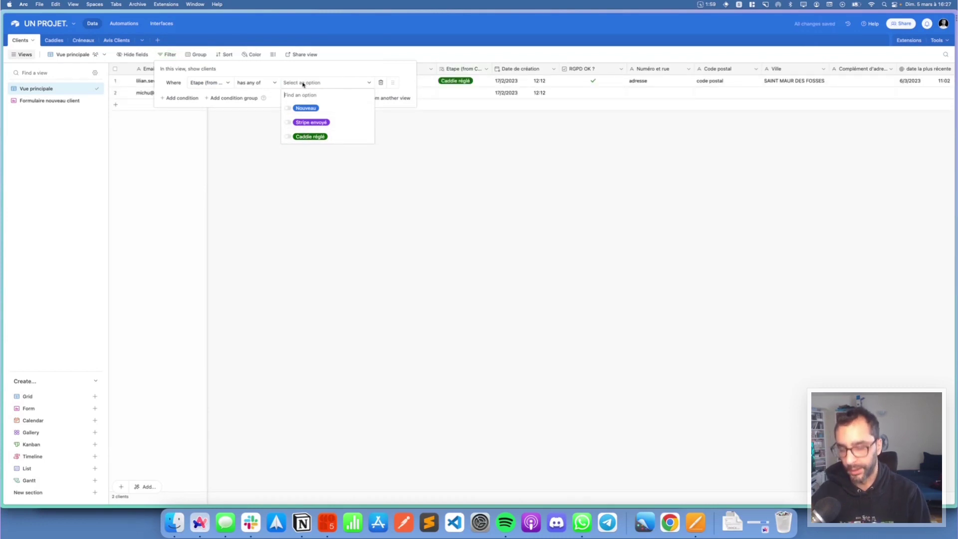
text(fzeiofoze)
key(super+a)
key(BackSpace)
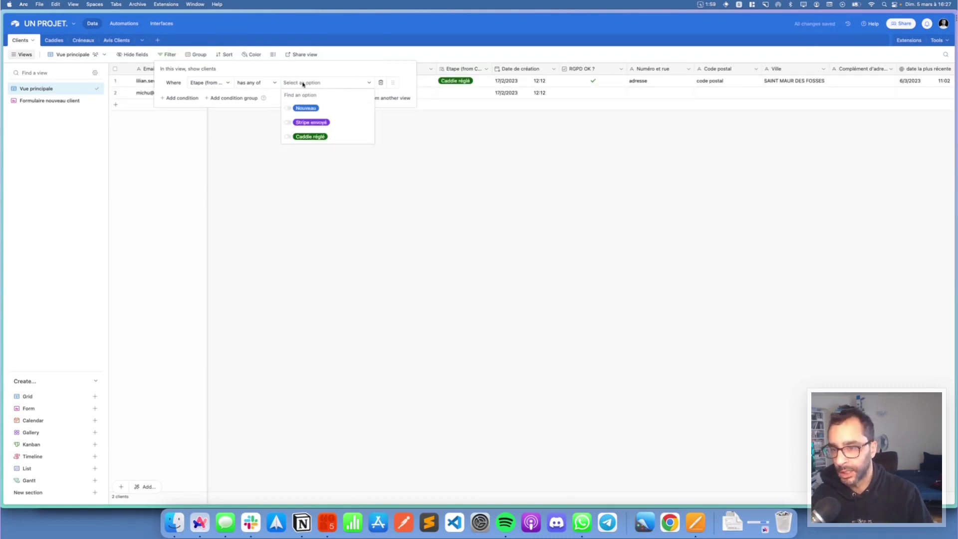
Filter the clients to those whose Etape (from Caddies) has any of Caddie réglé.
click(308, 136)
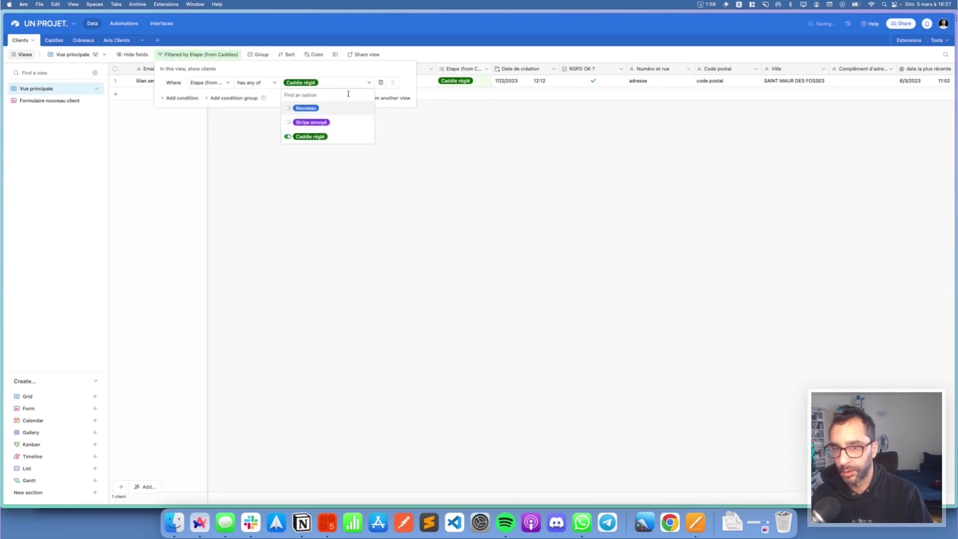
click(348, 187)
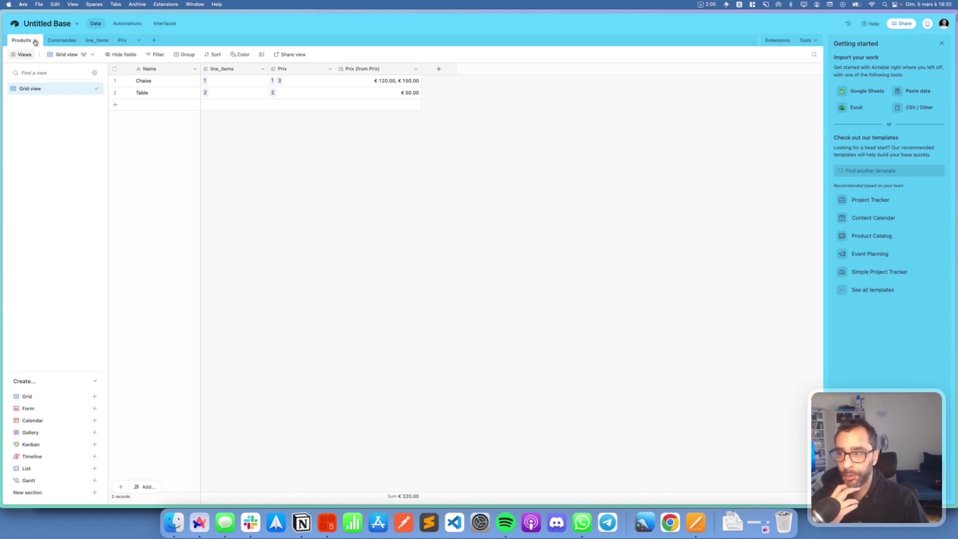
Compare the dated price records in the Prix table with the Prix (from Prix) lookup in Produits.
click(121, 40)
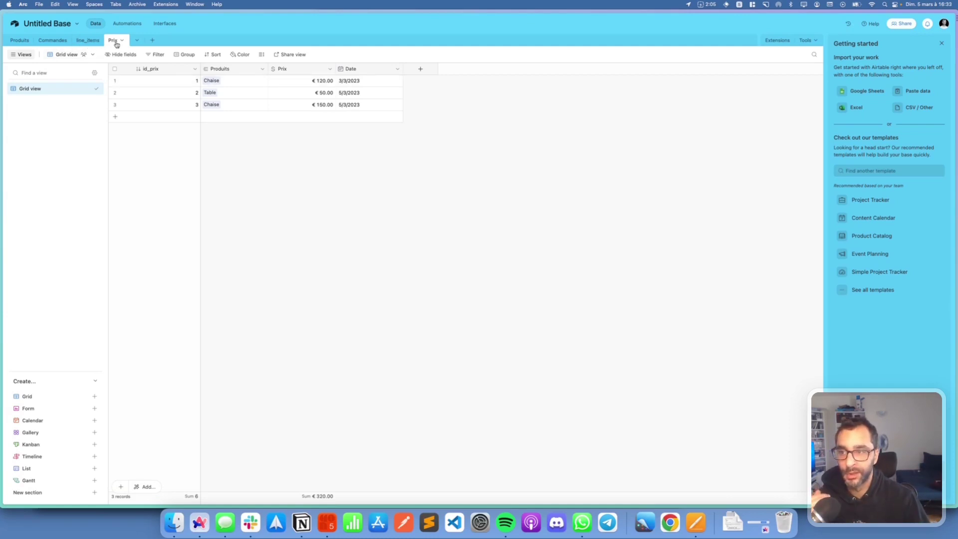
click(20, 40)
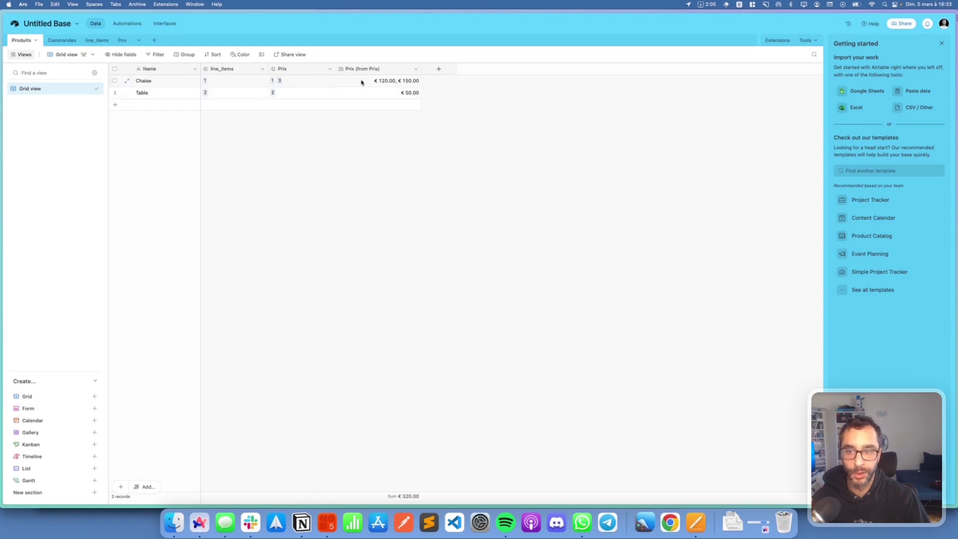
click(438, 68)
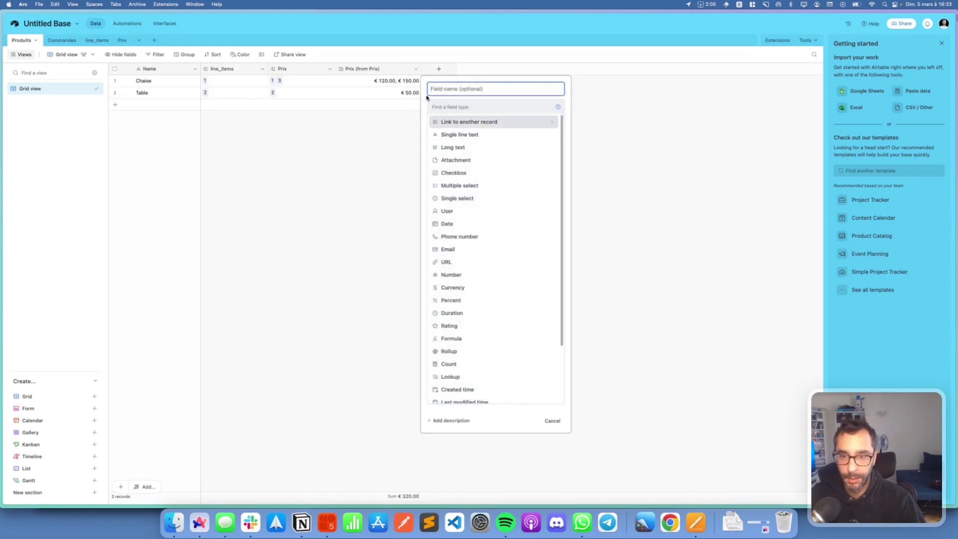
click(359, 140)
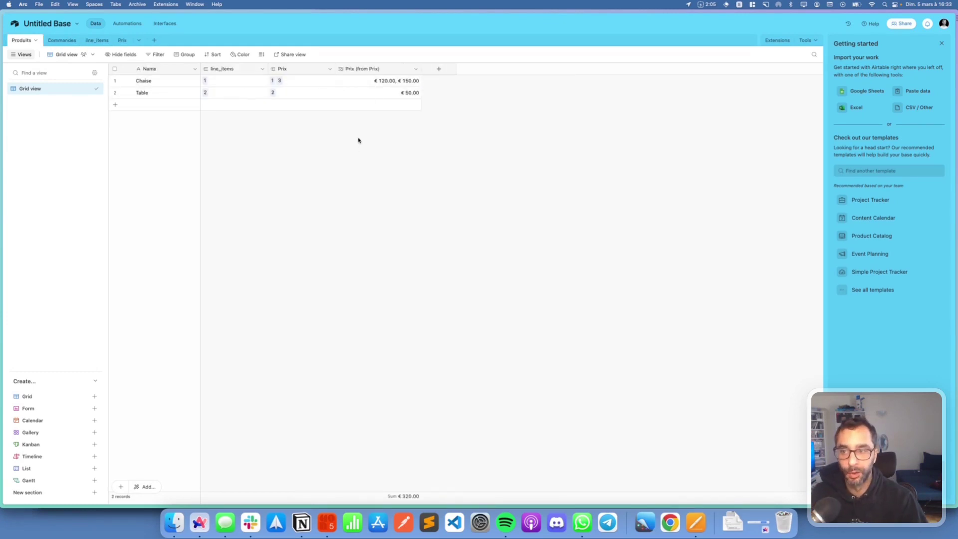
click(435, 73)
key(Escape)
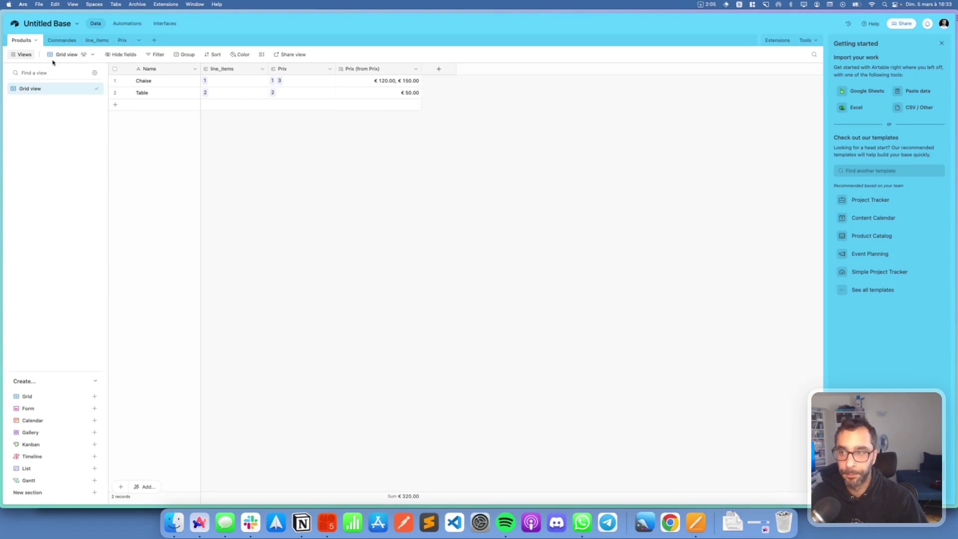
Review the records and links in the Commandes, Prix, Produits and line_items tables.
click(56, 40)
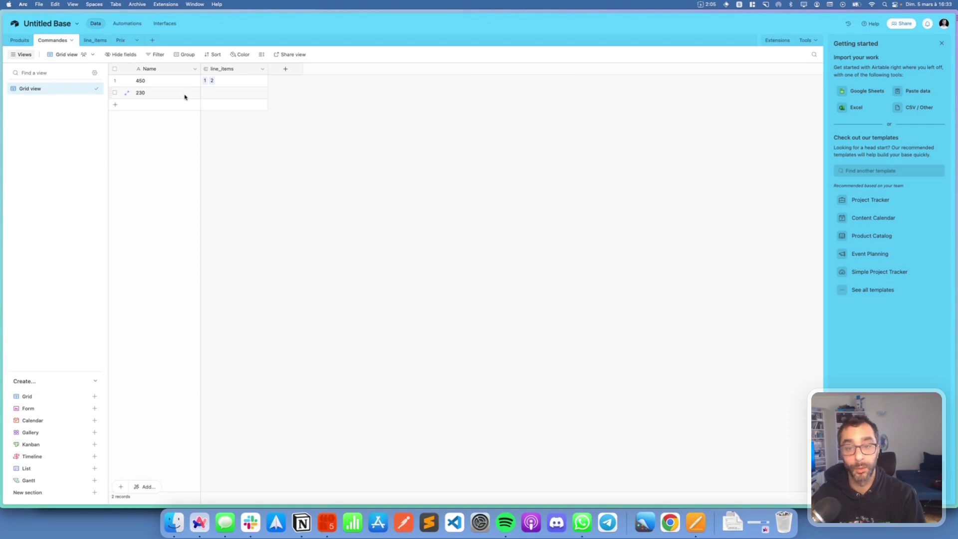
click(120, 40)
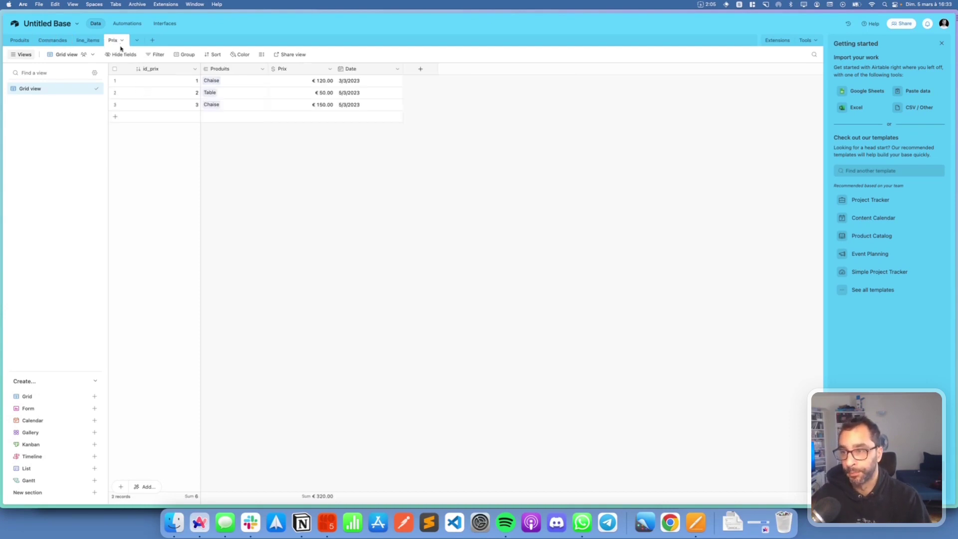
click(16, 43)
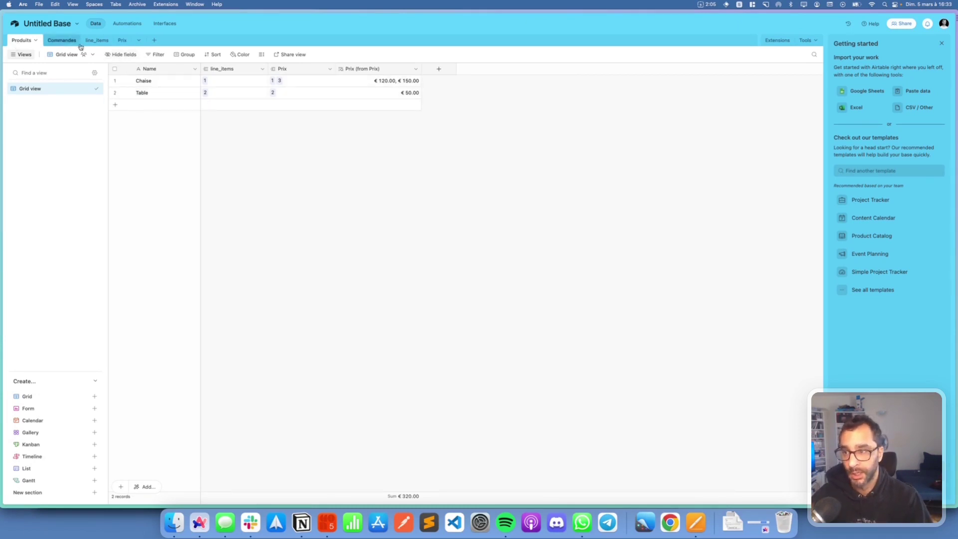
click(96, 41)
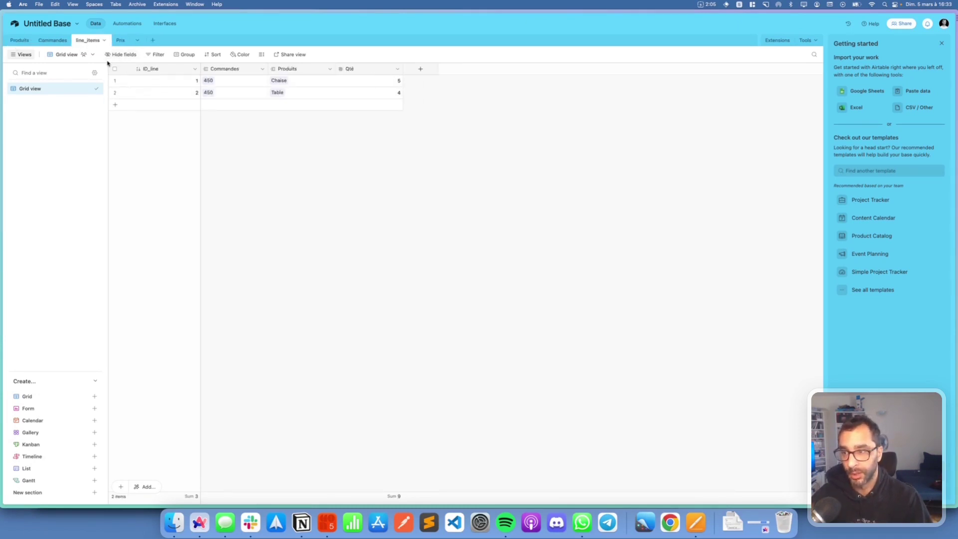
Reorder the base's tables so that Commandes comes first and line_items second.
click(48, 42)
drag(49, 44, 21, 42)
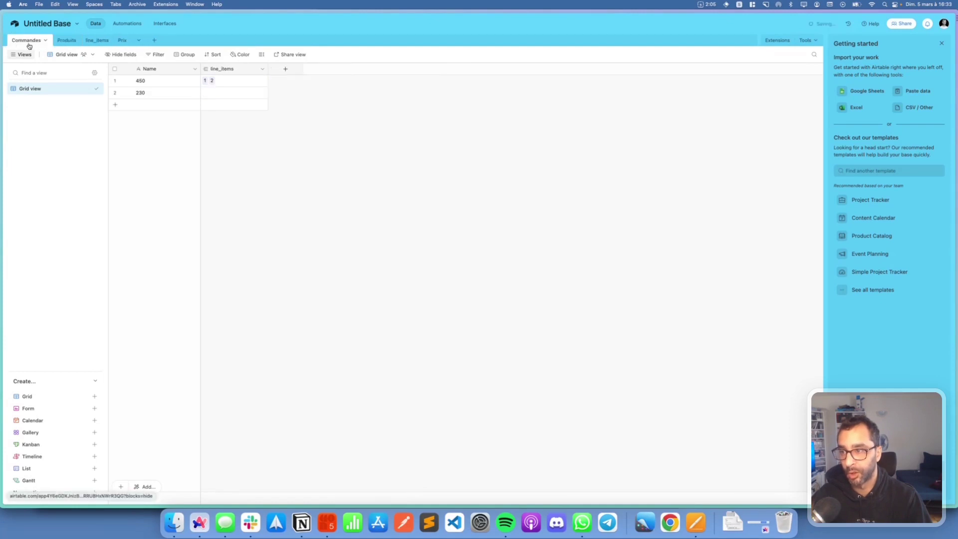
click(149, 95)
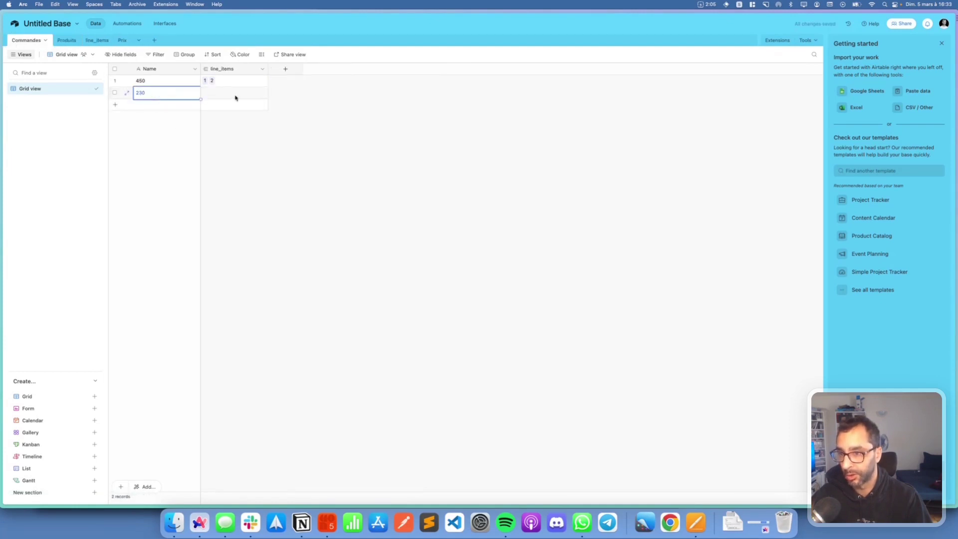
click(320, 103)
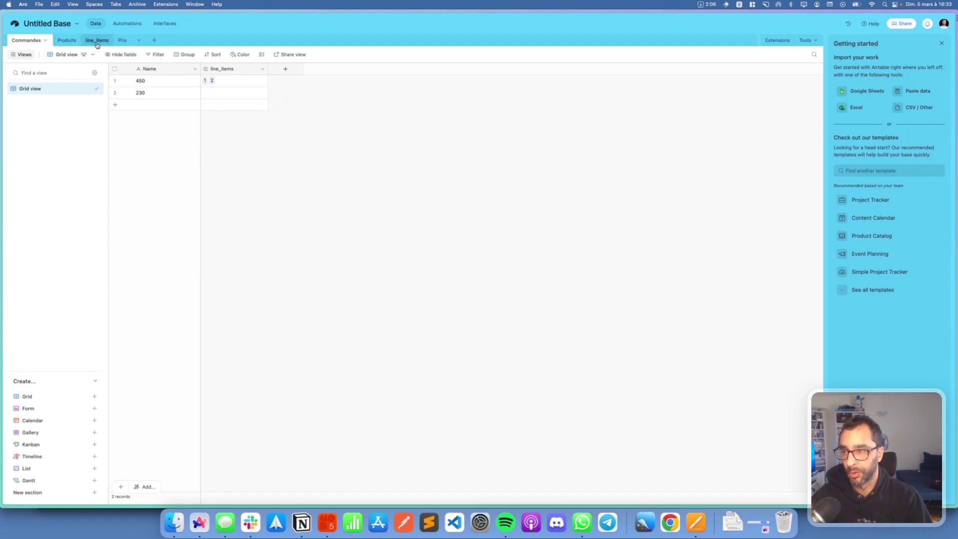
drag(97, 46, 62, 45)
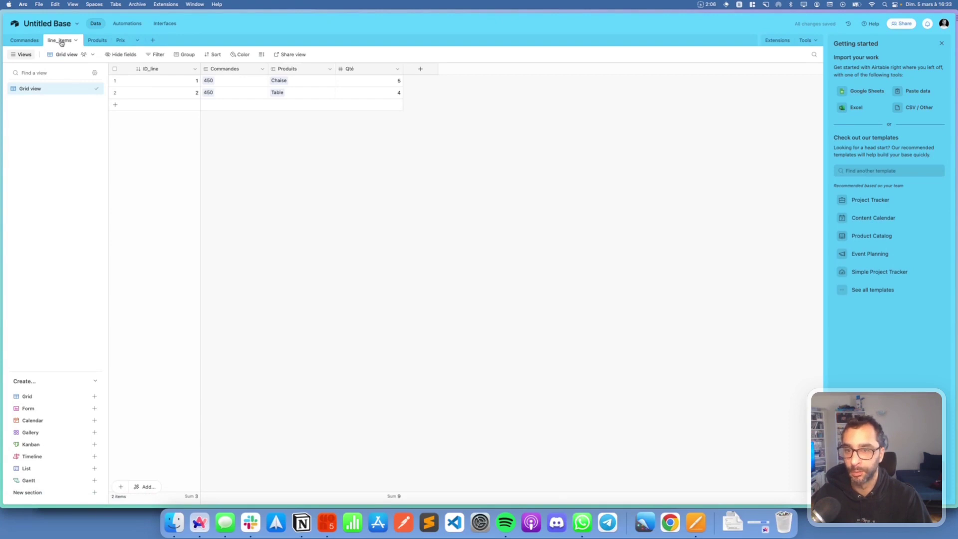
Add a line_items record linked to order 230 and the product Chaise.
click(184, 105)
click(210, 106)
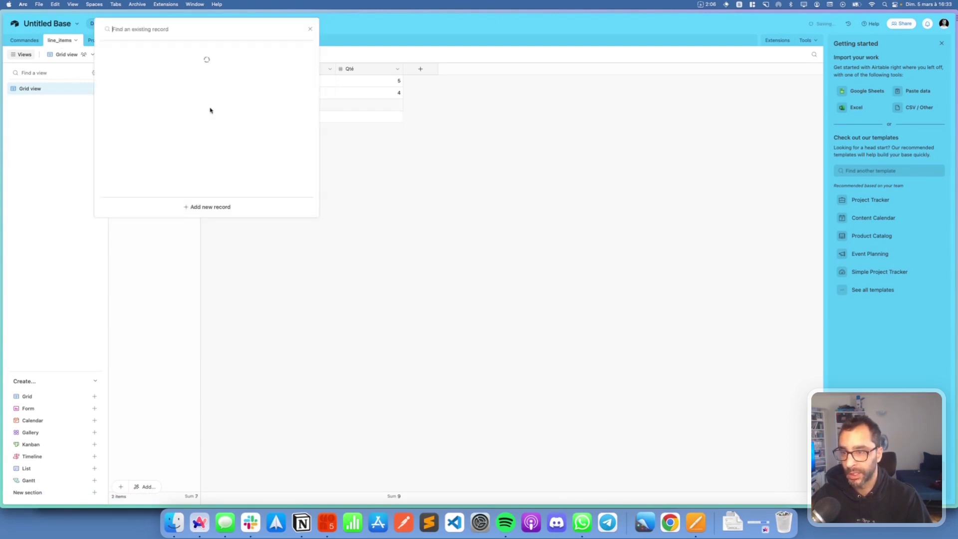
click(194, 102)
click(272, 104)
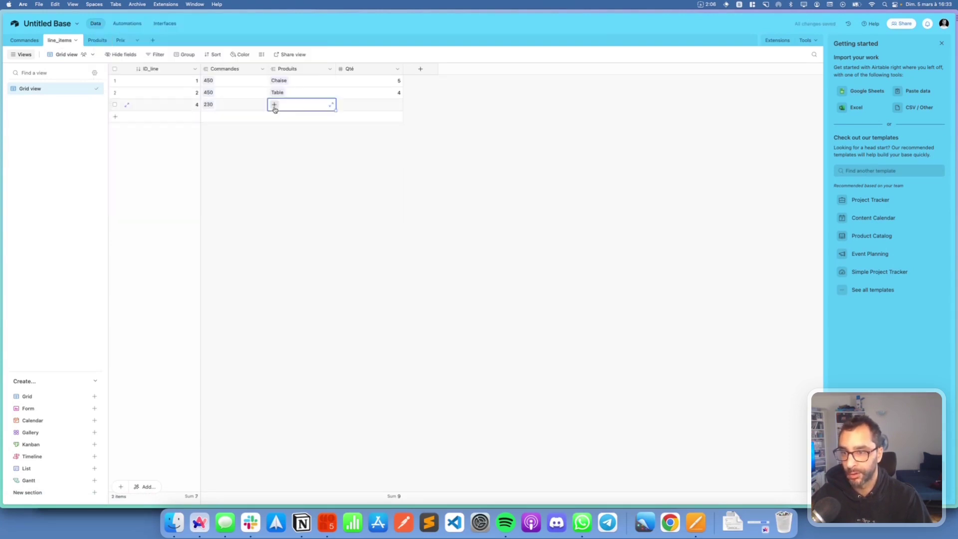
click(273, 106)
click(220, 62)
Add another line_items record linked to order 230 and the product Table.
click(182, 116)
click(208, 117)
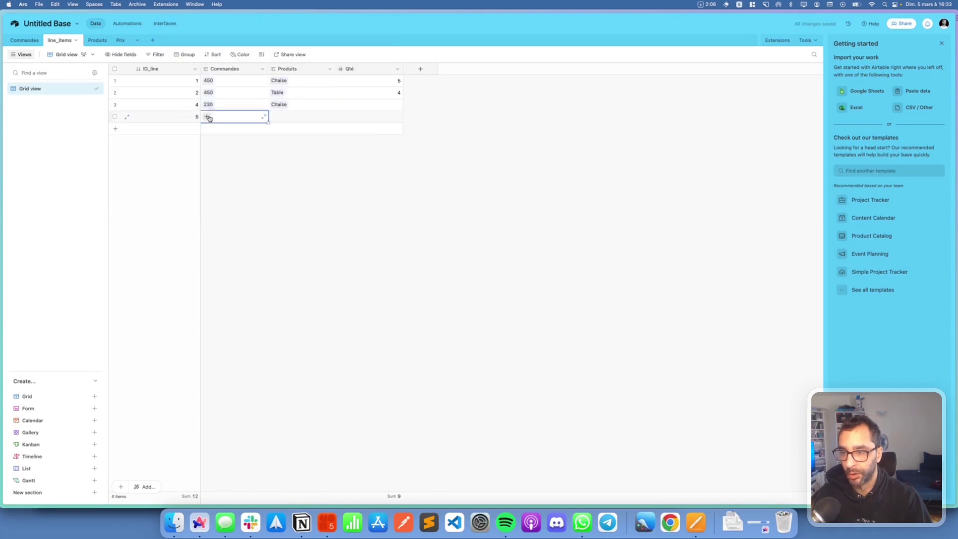
click(209, 117)
click(168, 89)
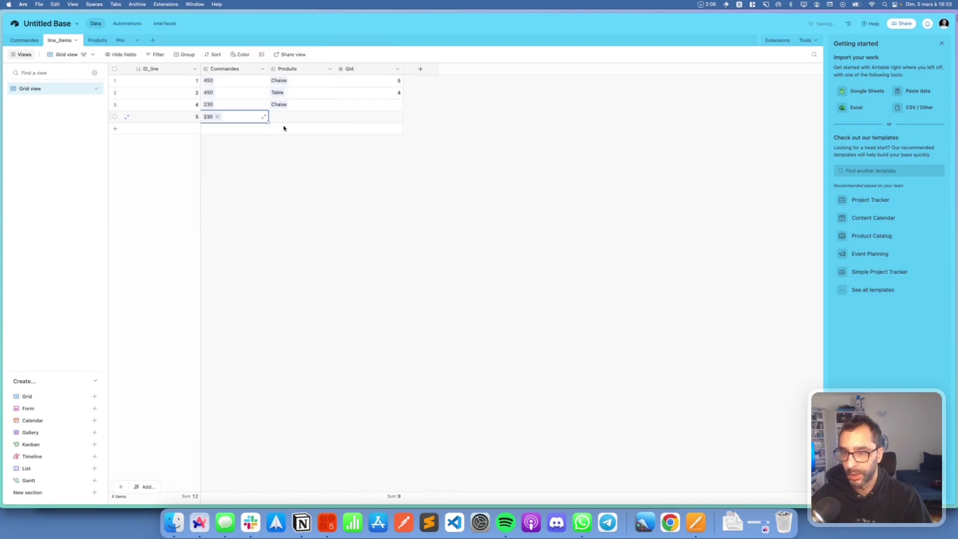
click(279, 118)
click(277, 120)
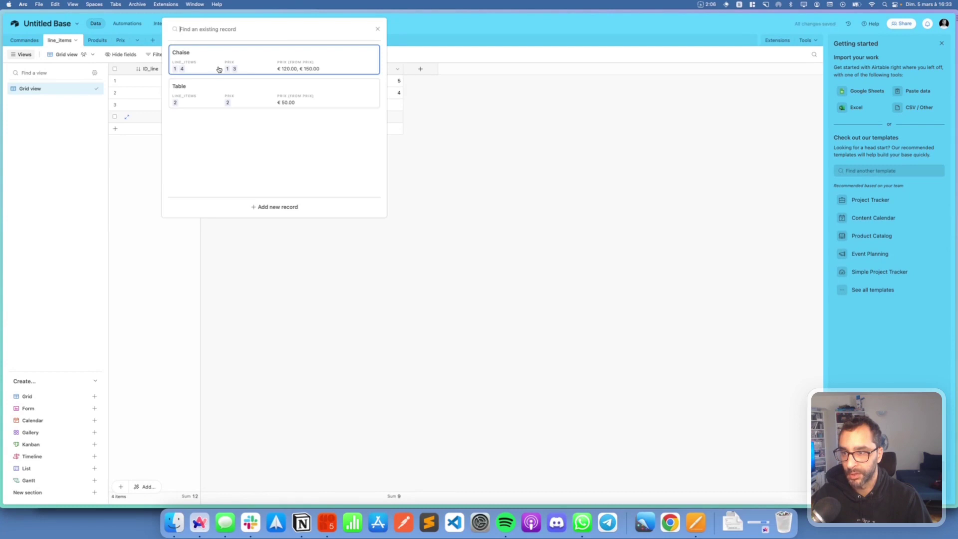
click(218, 69)
Set Qté to 3 for order 230's Chaise line and to 2 for its Table line.
click(373, 110)
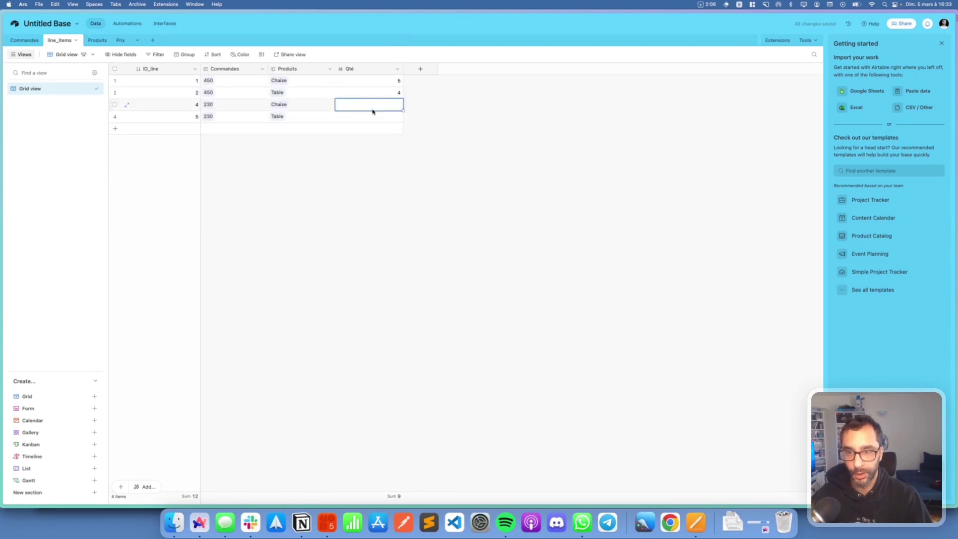
text(3)
click(375, 117)
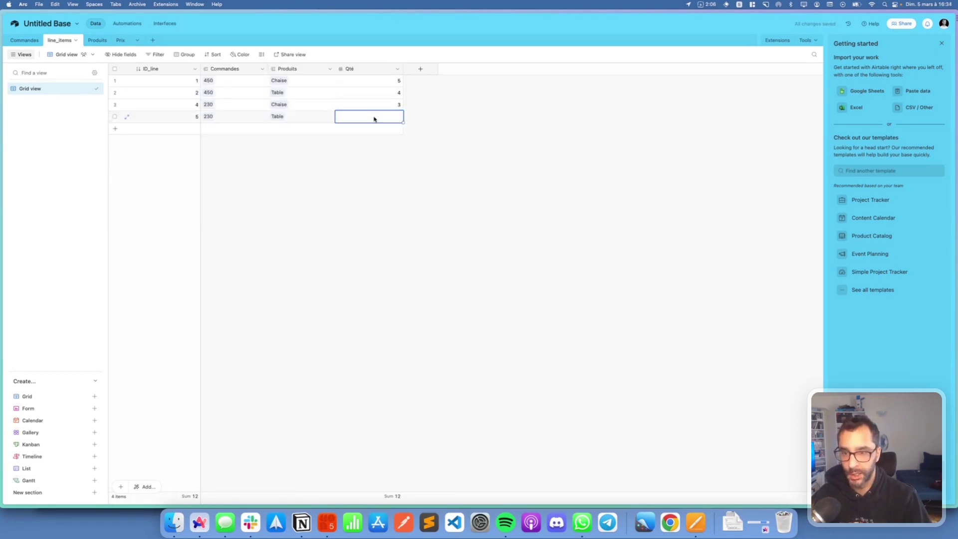
text(2)
click(379, 186)
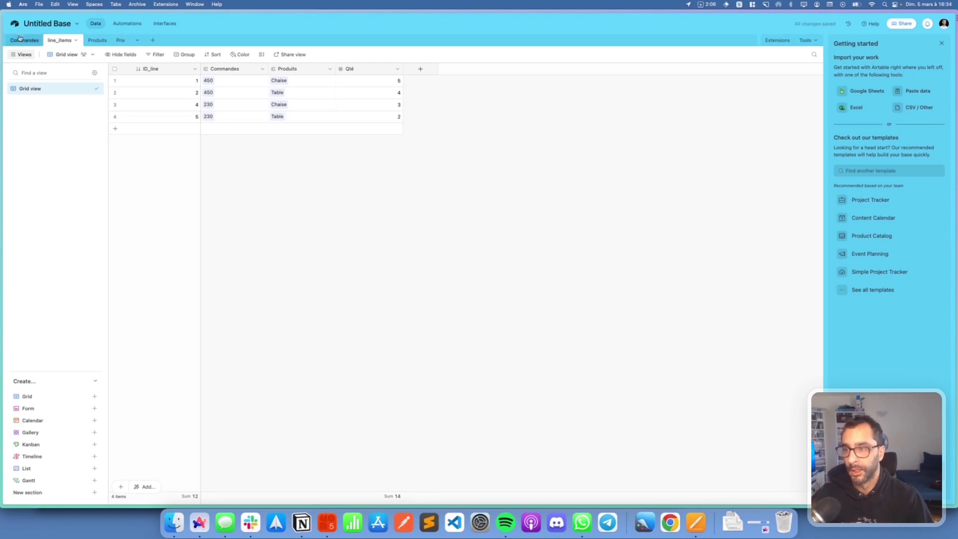
Add a currency field named "prix fixe" with the € symbol to the Produits table.
click(101, 44)
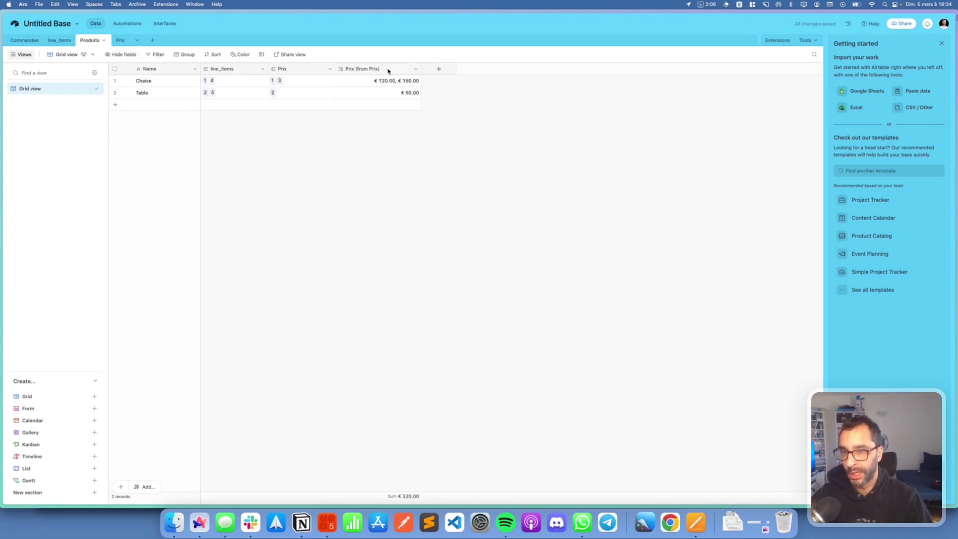
click(436, 70)
text(prix fic)
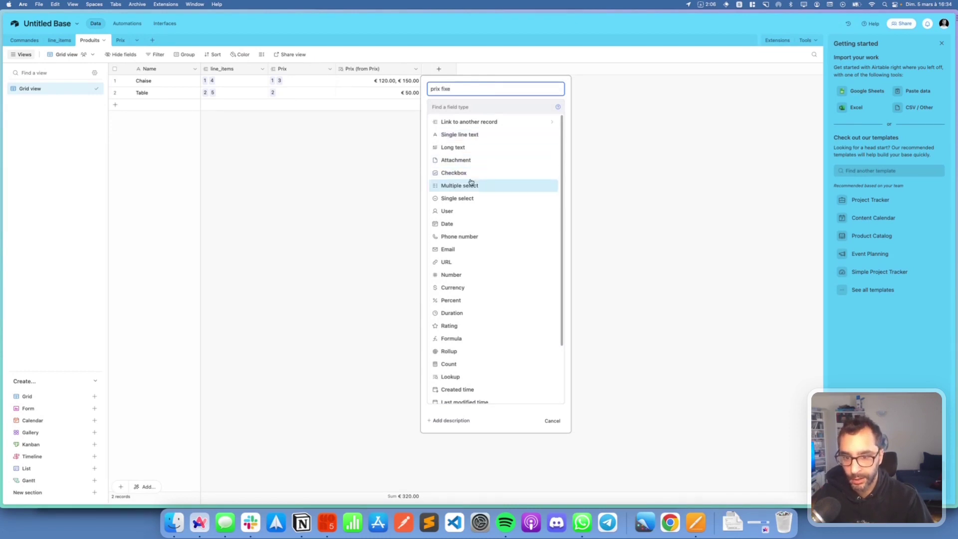
click(452, 287)
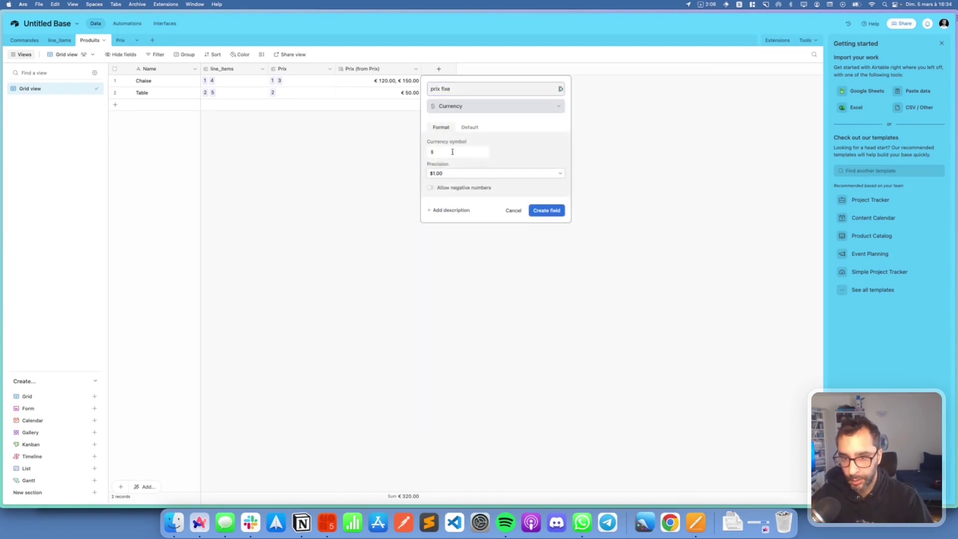
text(€)
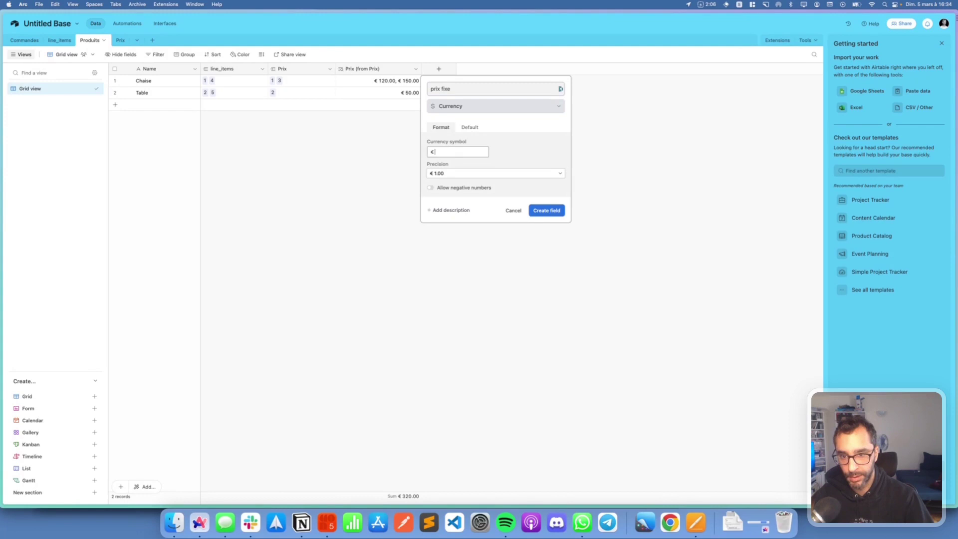
click(560, 218)
Set prix fixe to 120 for Chaise and 50 for Table in Produits.
click(455, 85)
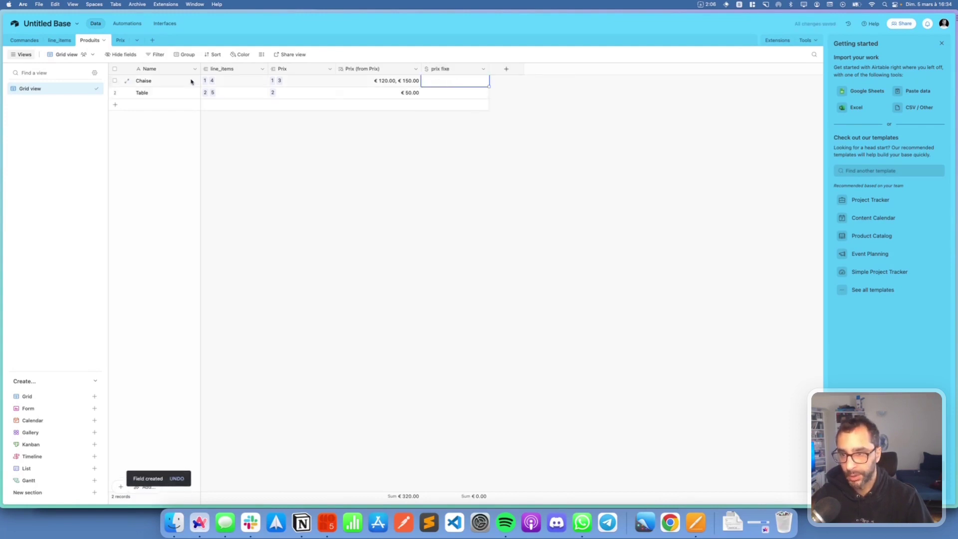
text(120)
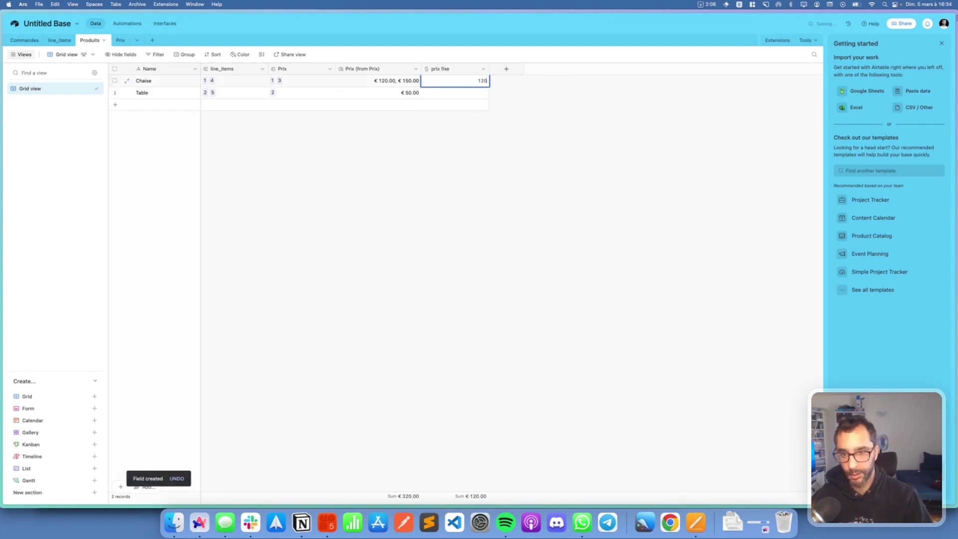
click(434, 95)
text(50)
click(419, 134)
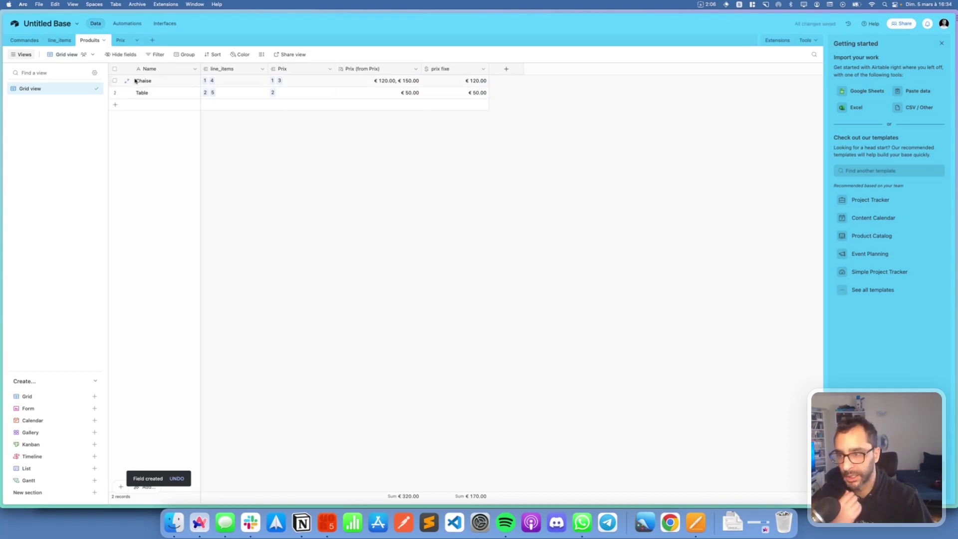
Add a lookup field to line_items that brings in prix fixe from the linked Produits records.
click(60, 40)
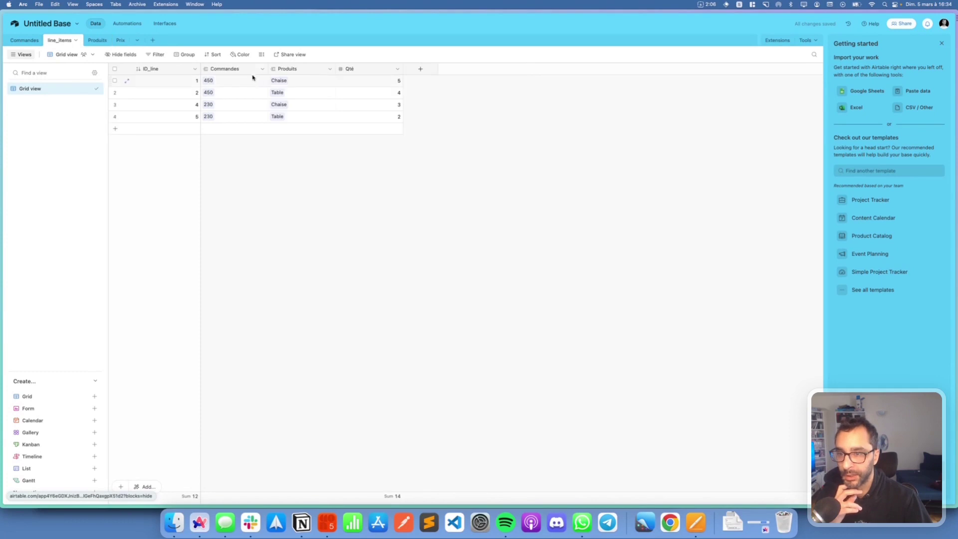
click(329, 69)
click(312, 97)
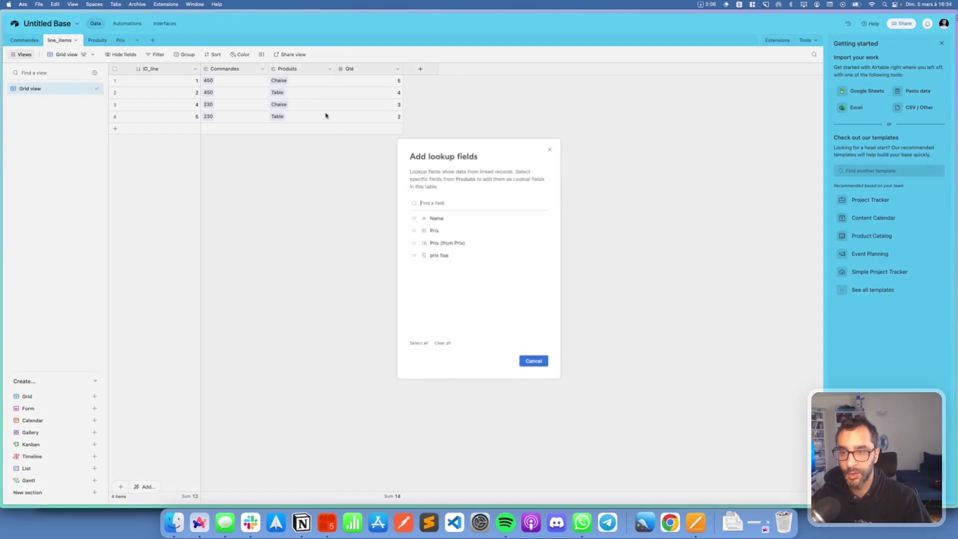
click(447, 255)
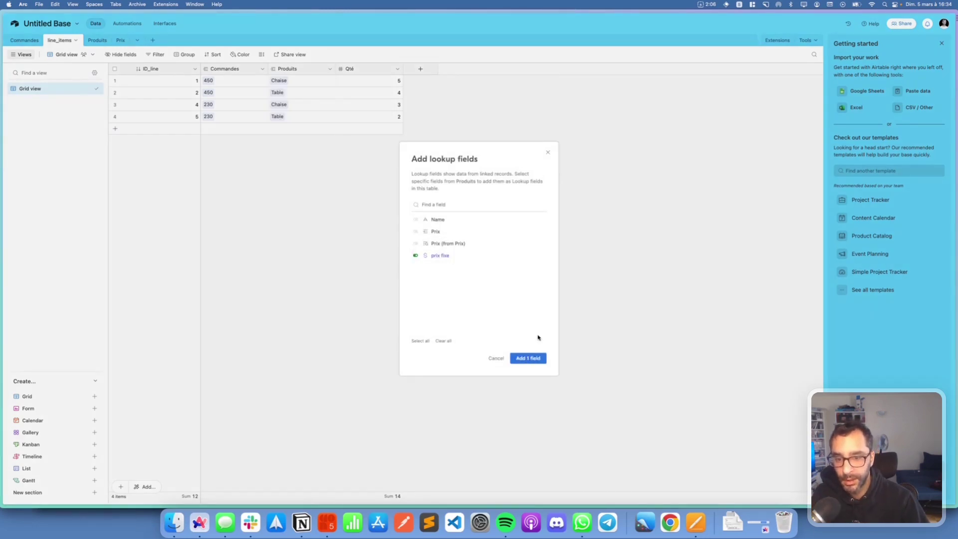
click(533, 359)
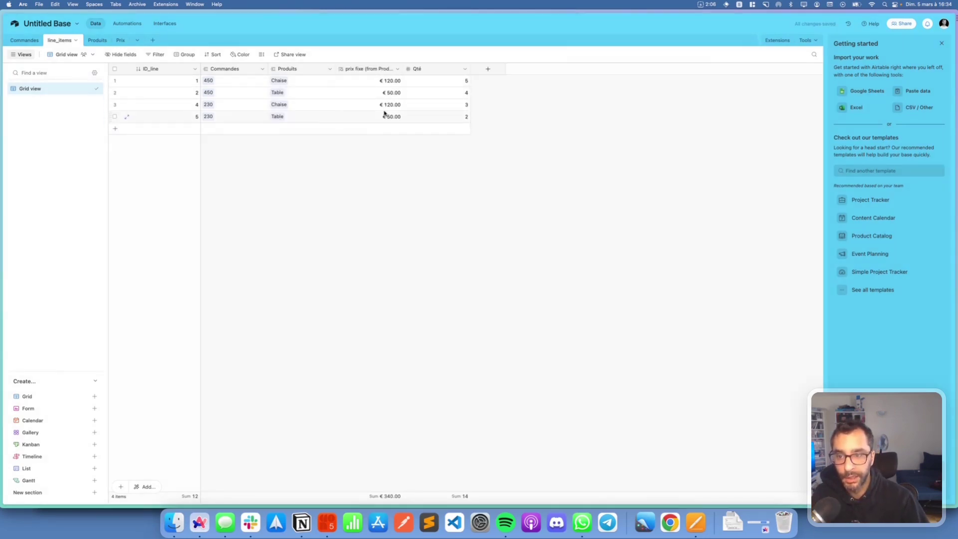
Add a rollup field named Total to Commandes that aggregates prix fixe (from Produits) across line_items with SUM(values).
click(31, 44)
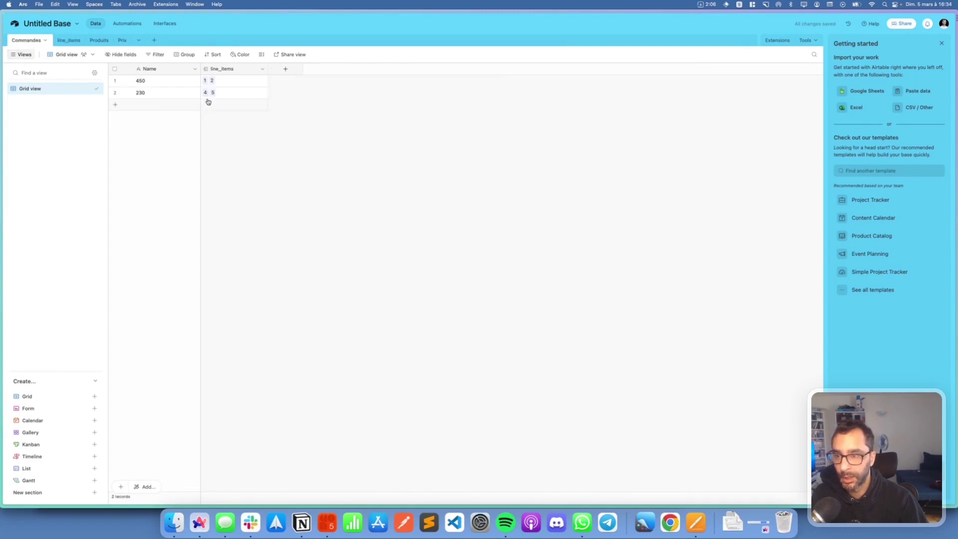
click(278, 71)
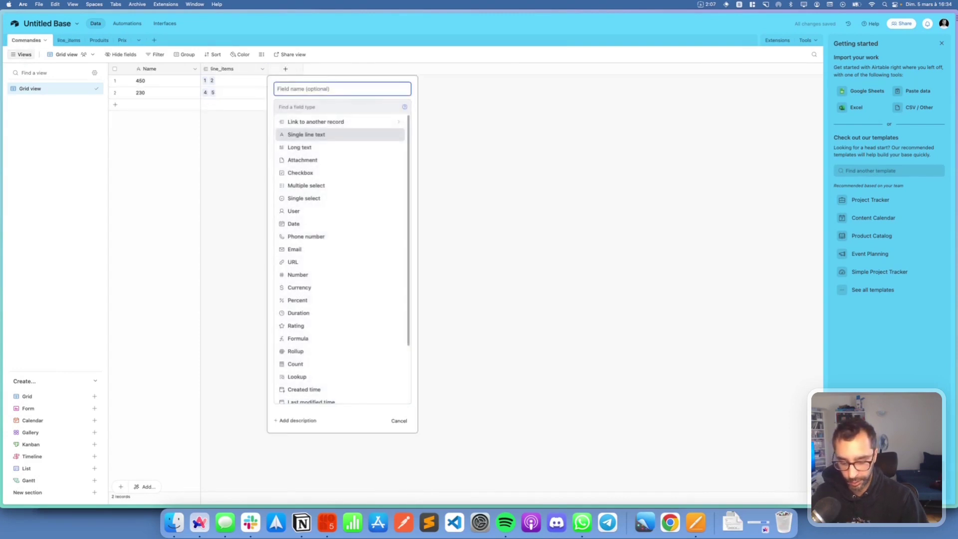
text(Total)
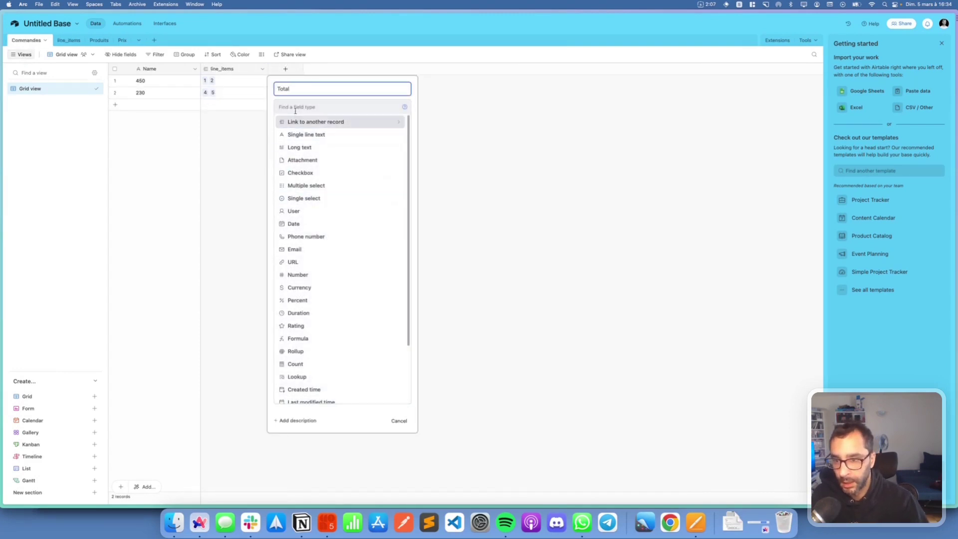
click(328, 111)
text(r)
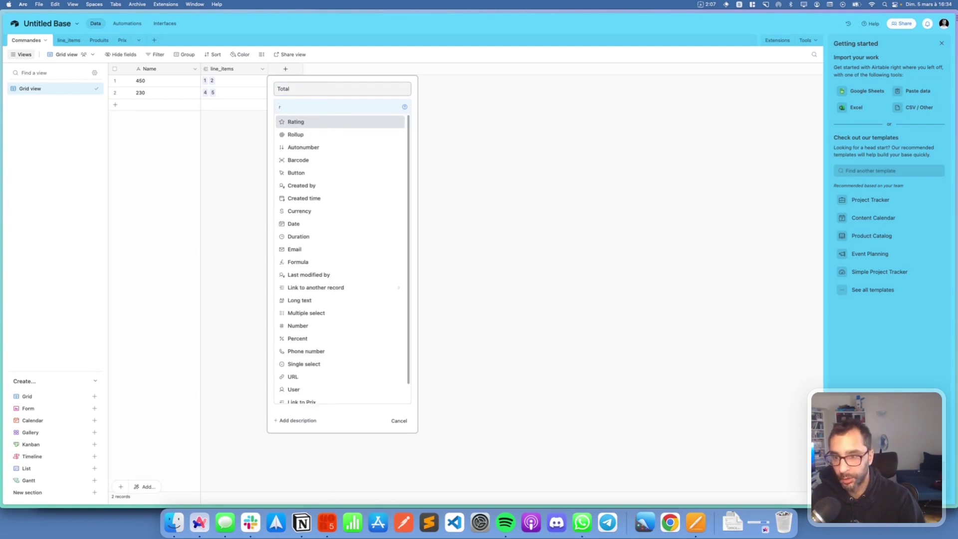
click(302, 135)
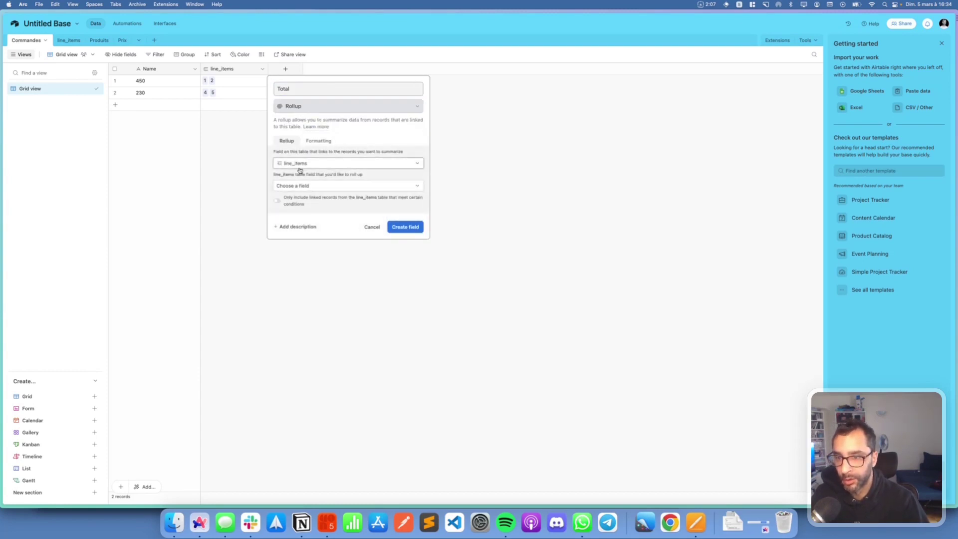
click(314, 186)
click(303, 249)
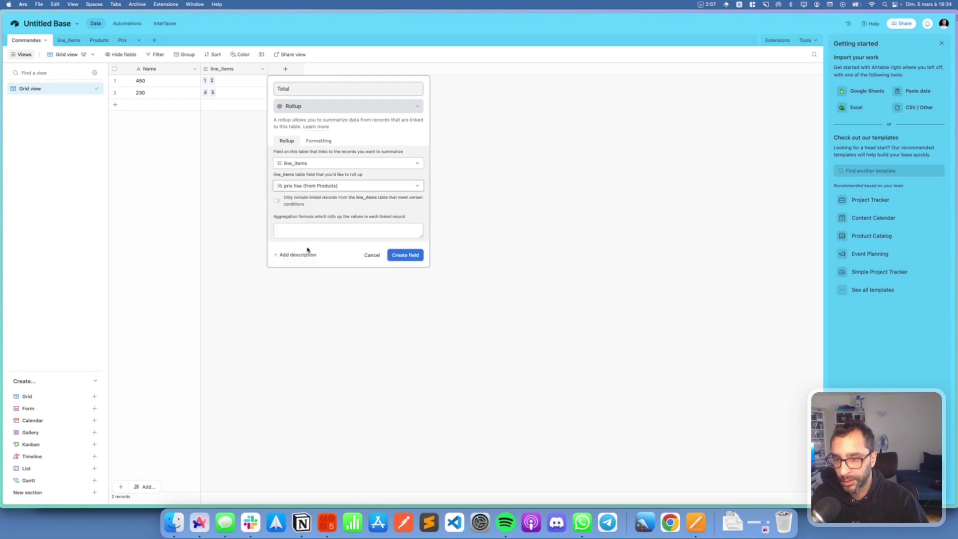
click(397, 232)
text(SUM(values))
click(402, 256)
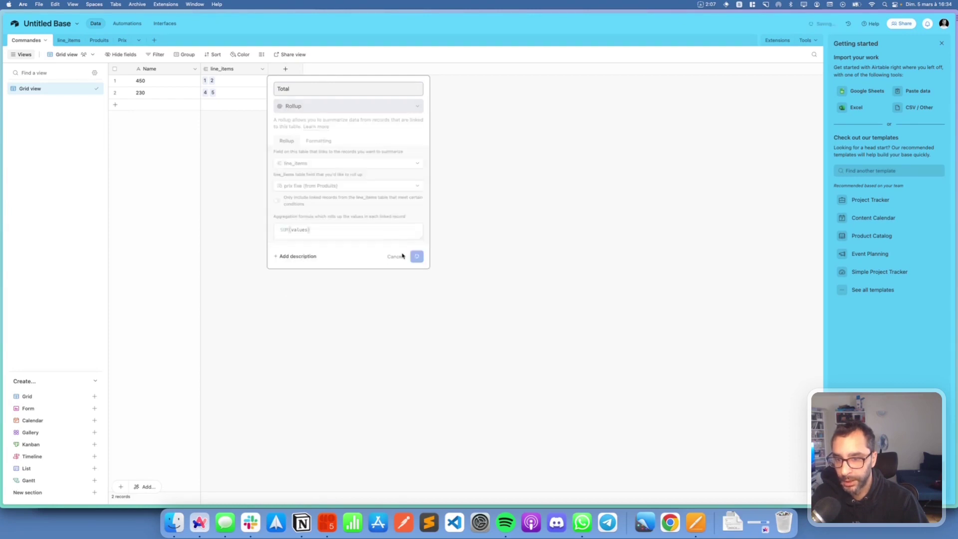
Compare the order totals in Commandes with the lines in line_items and the fixed prices in Produits.
click(145, 94)
click(316, 93)
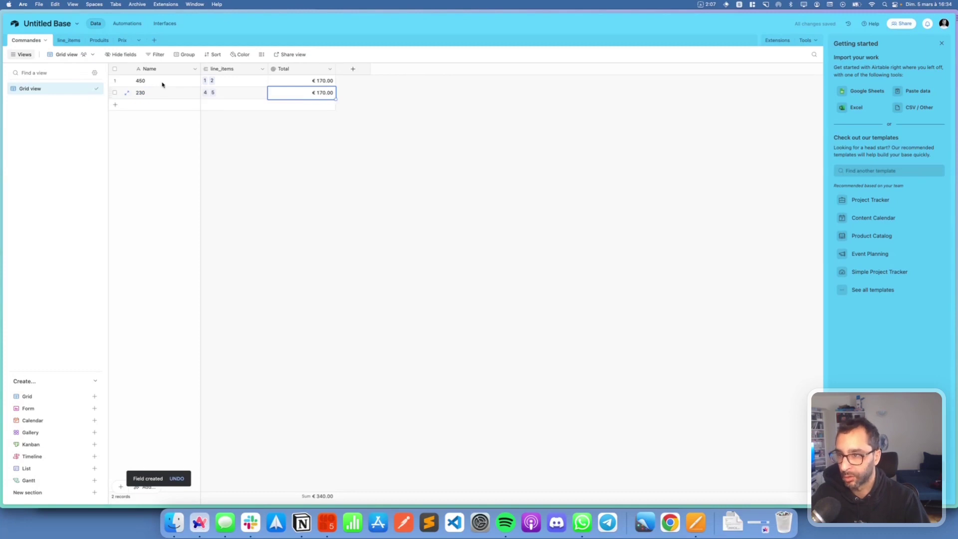
click(69, 42)
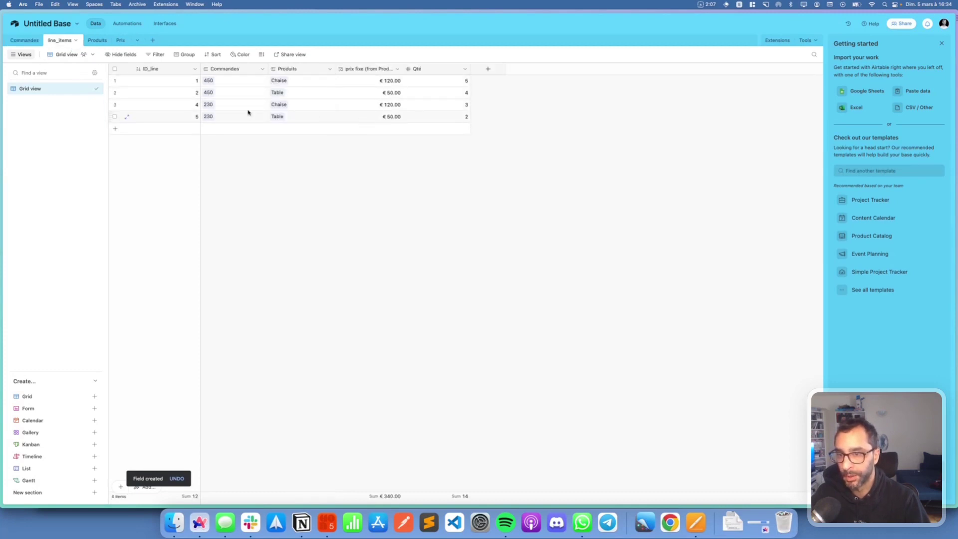
click(98, 42)
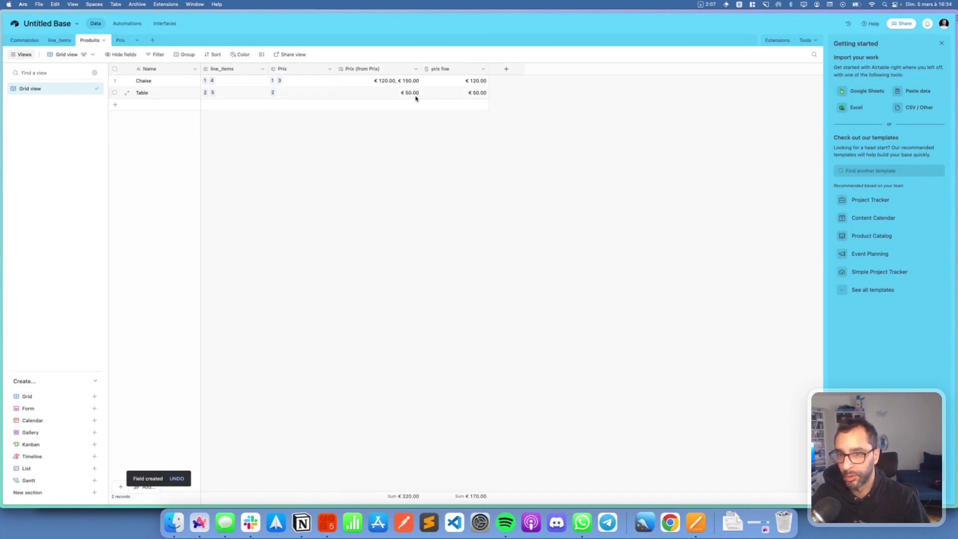
click(472, 85)
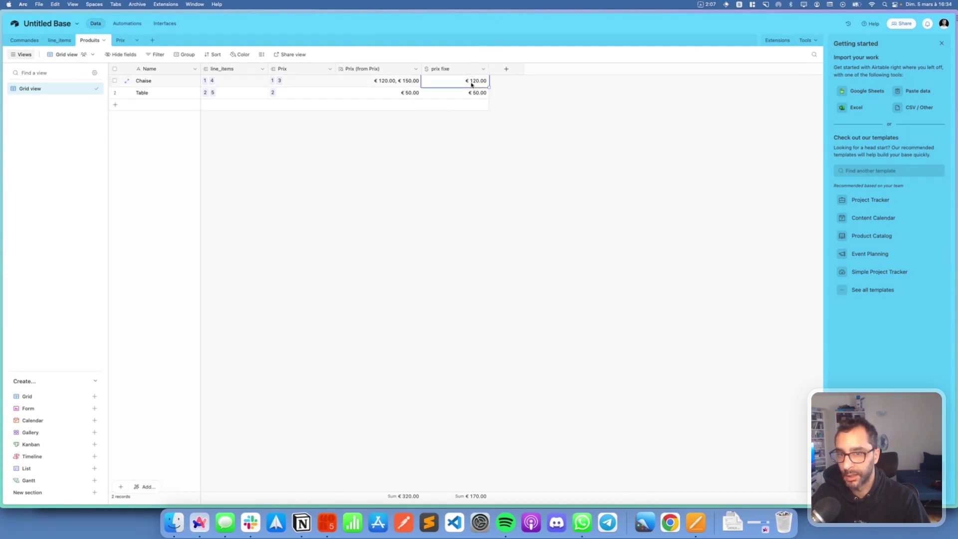
click(466, 94)
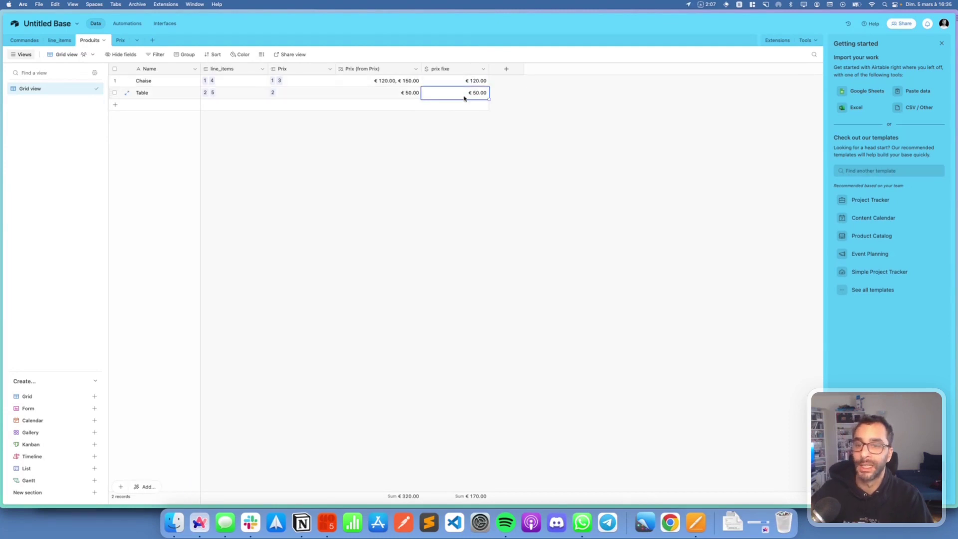
click(27, 40)
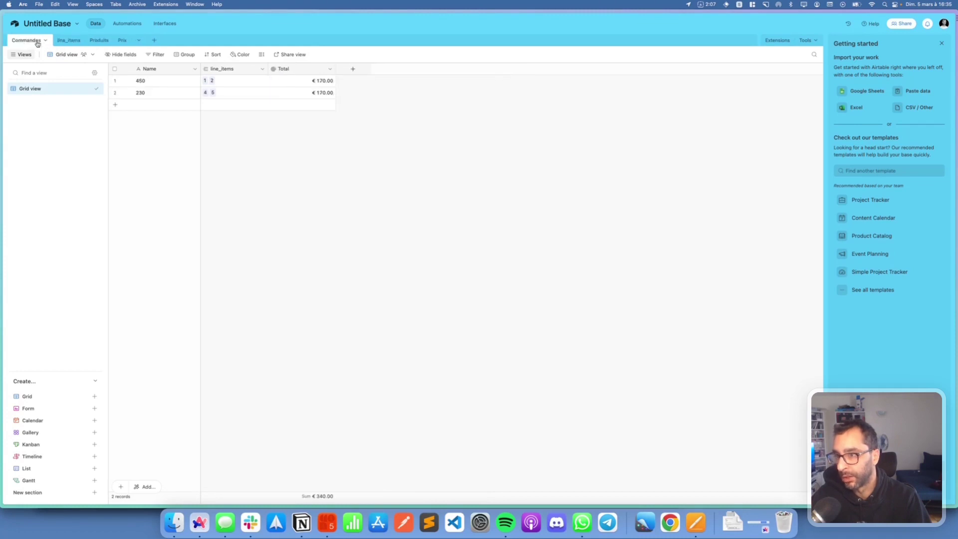
click(60, 41)
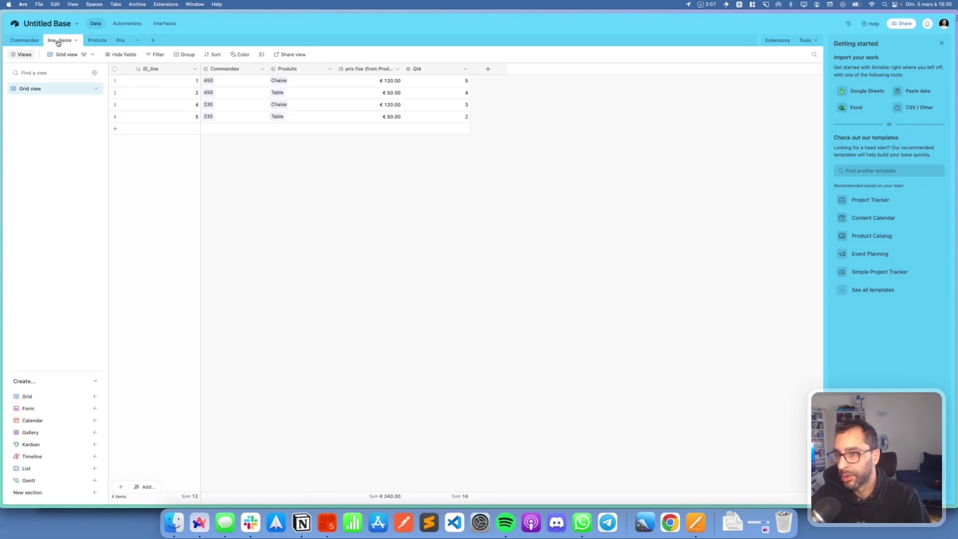
Delete the Prix (from Prix) lookup field from the Produits table.
click(120, 40)
click(91, 40)
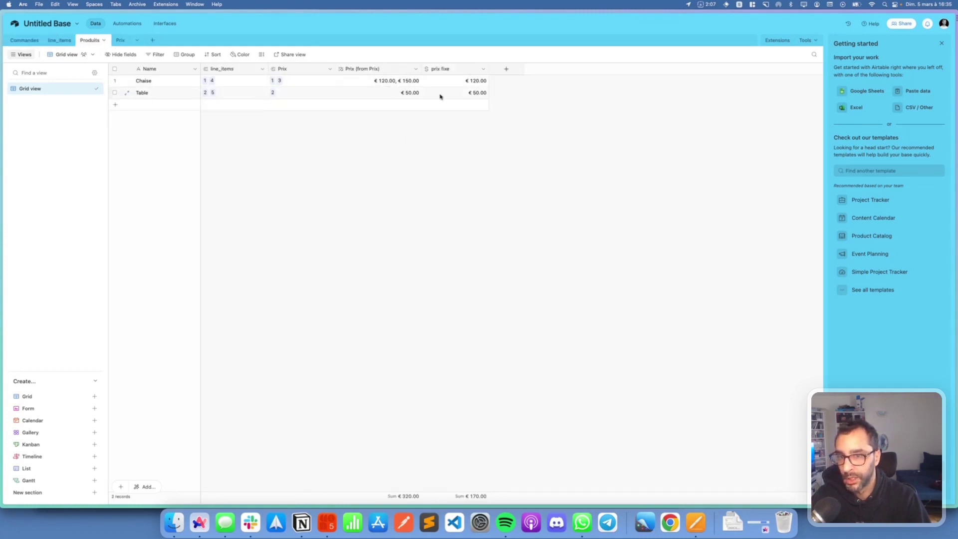
right_click(392, 71)
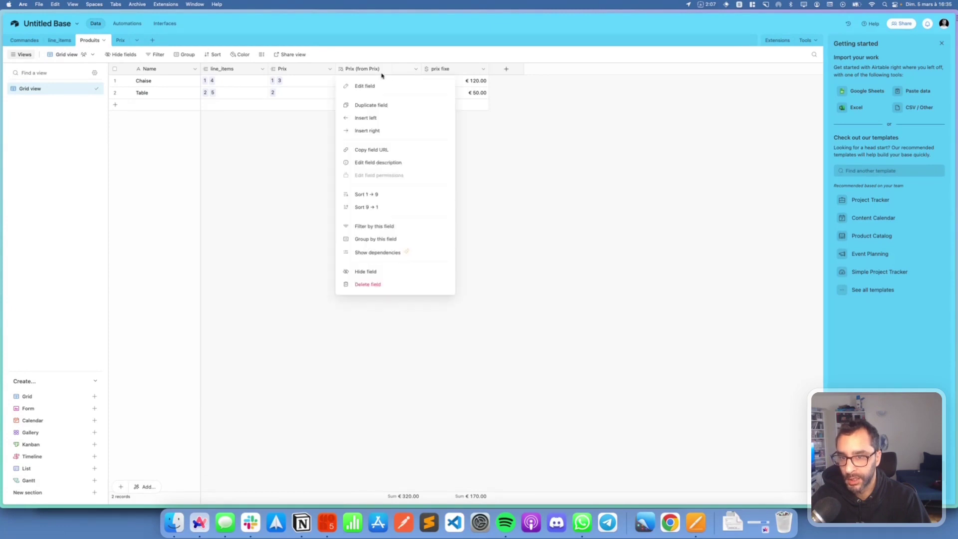
click(367, 284)
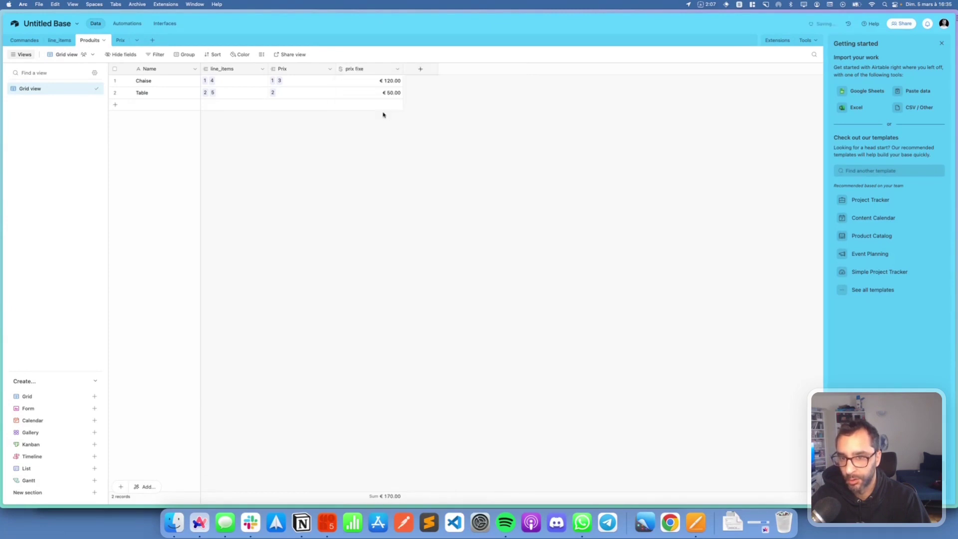
click(380, 92)
click(387, 133)
Set prix fixe to 100 for Table and 50 for Chaise, and check the order totals in Commandes.
click(372, 95)
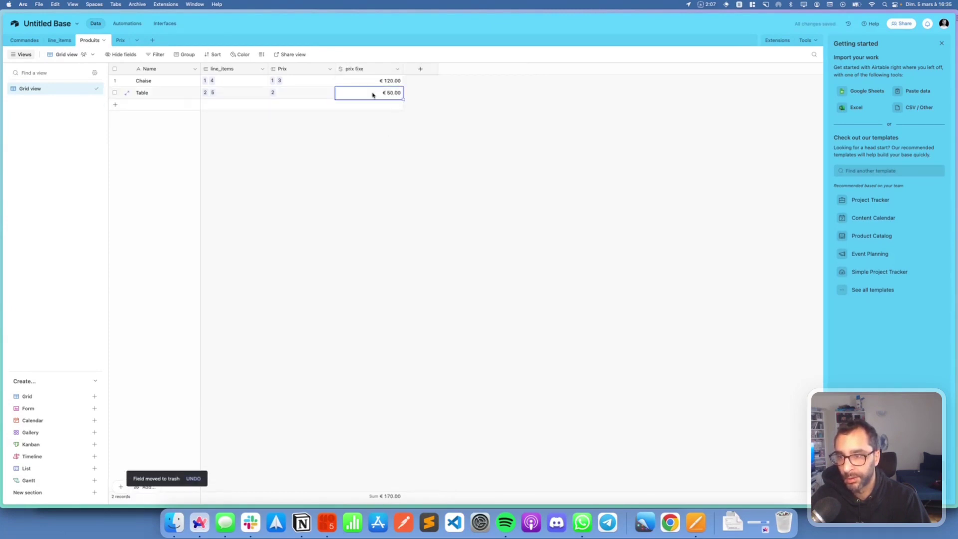
click(373, 94)
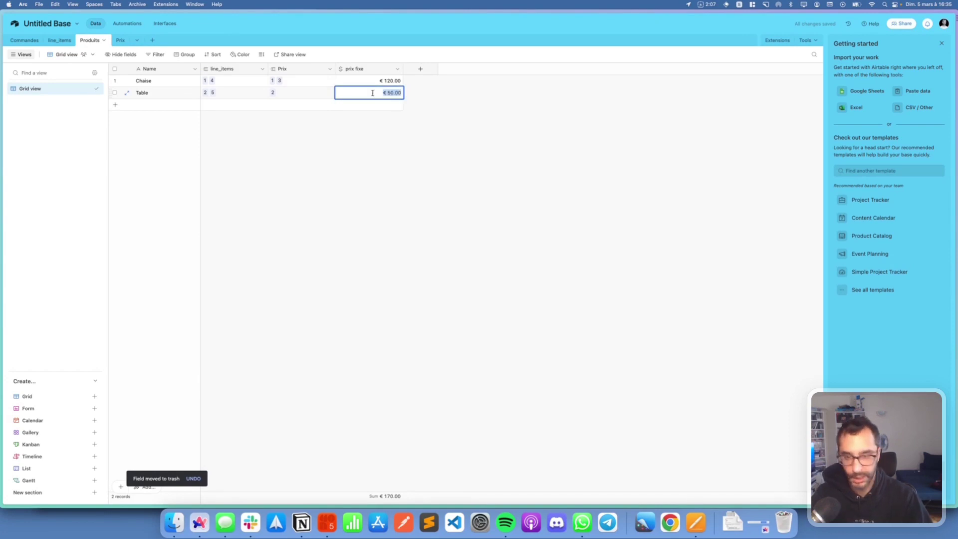
text(1)
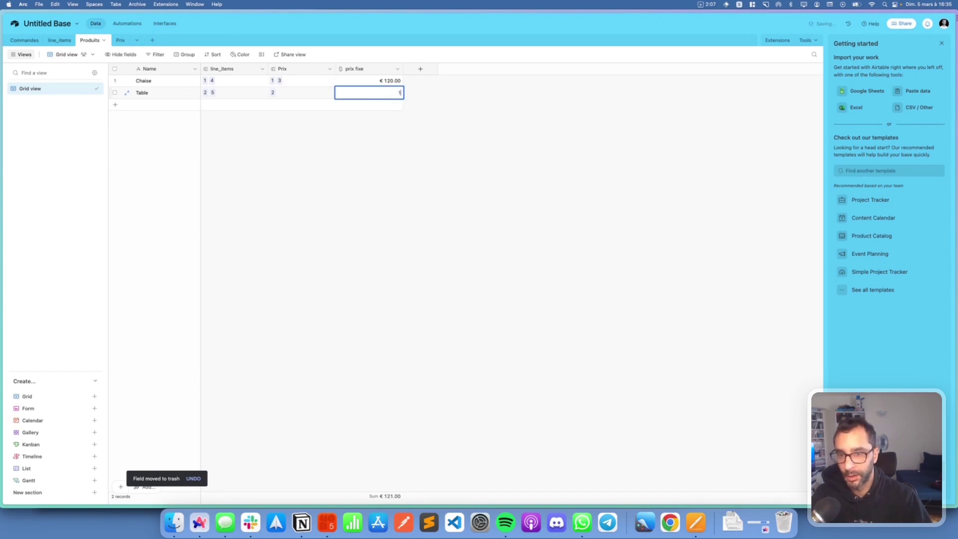
click(371, 81)
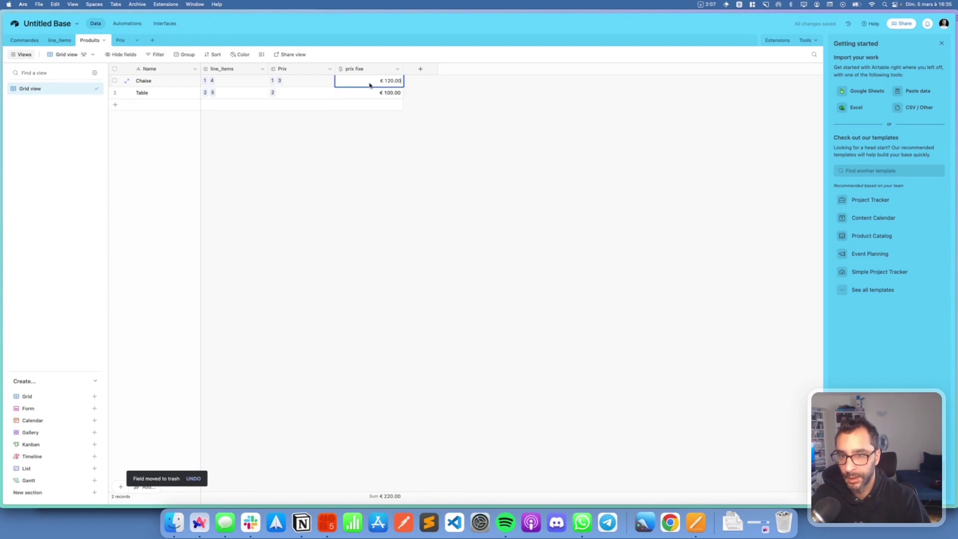
text(50)
key(Return)
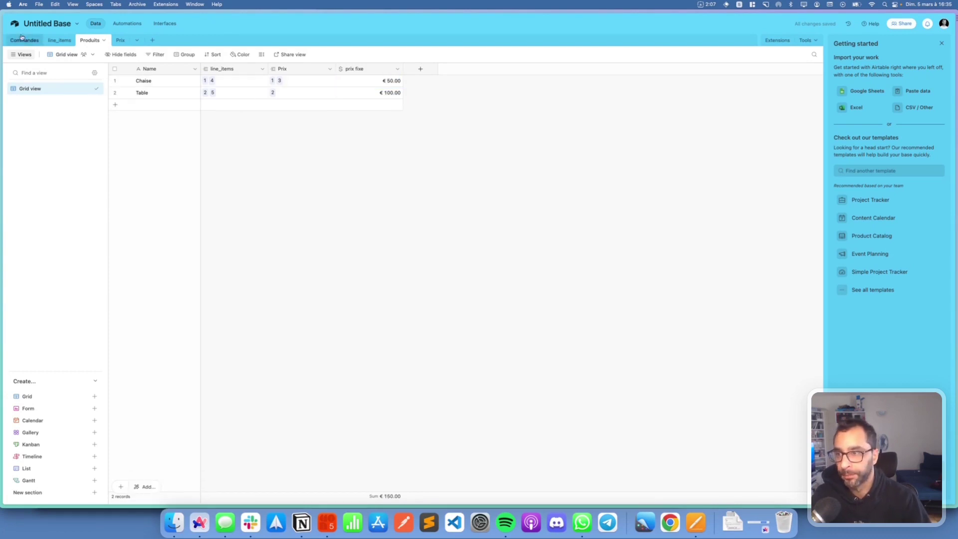
click(26, 41)
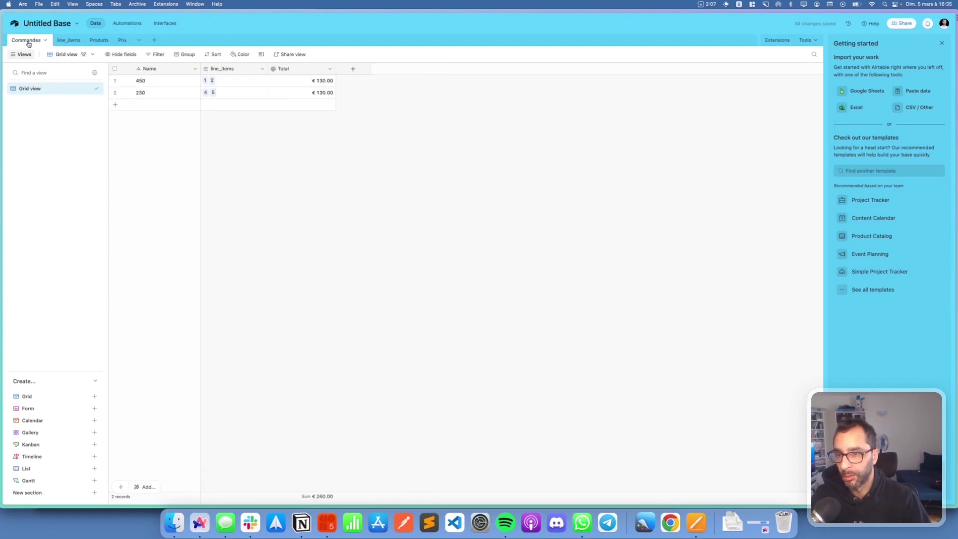
click(153, 94)
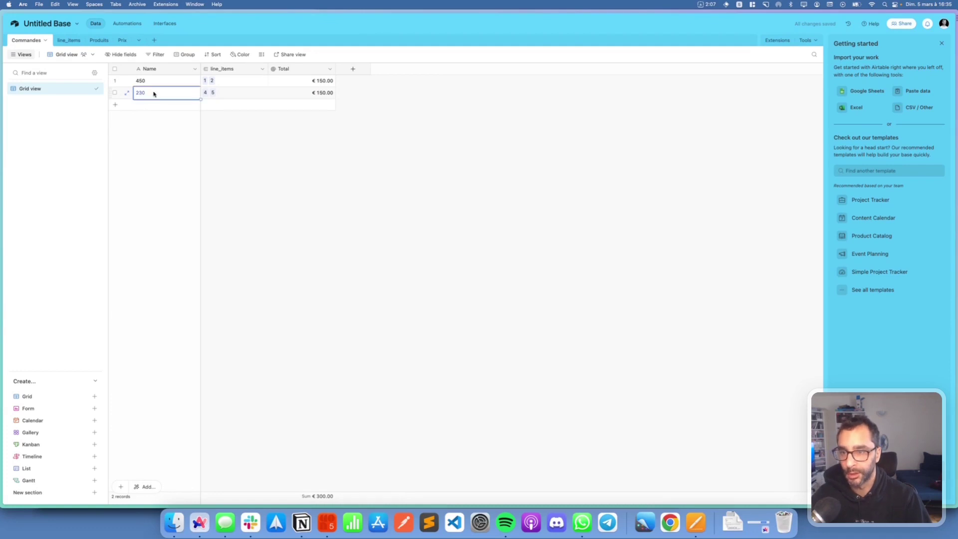
Review the order totals in Commandes, the line prices in line_items, the fixed prices in Produits and the dated prices in Prix.
click(327, 93)
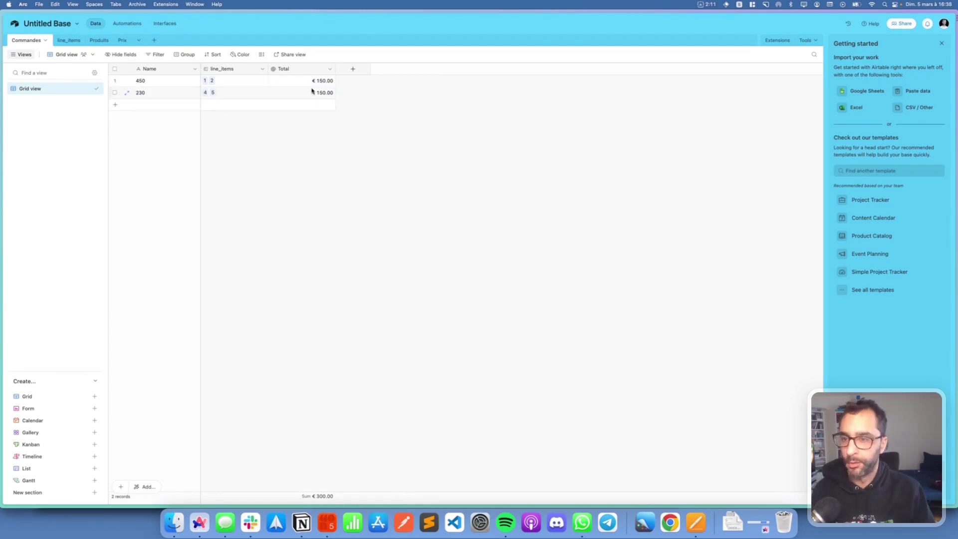
click(314, 93)
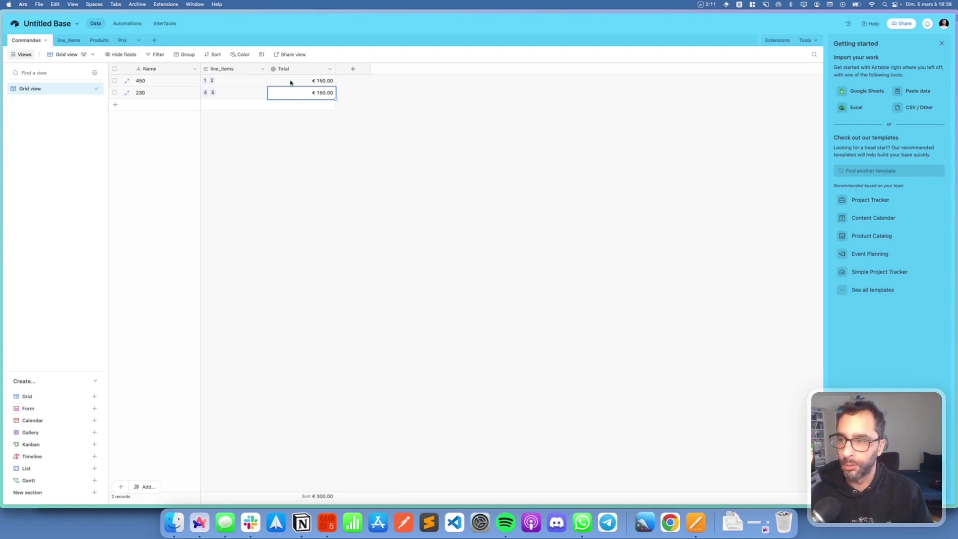
click(78, 41)
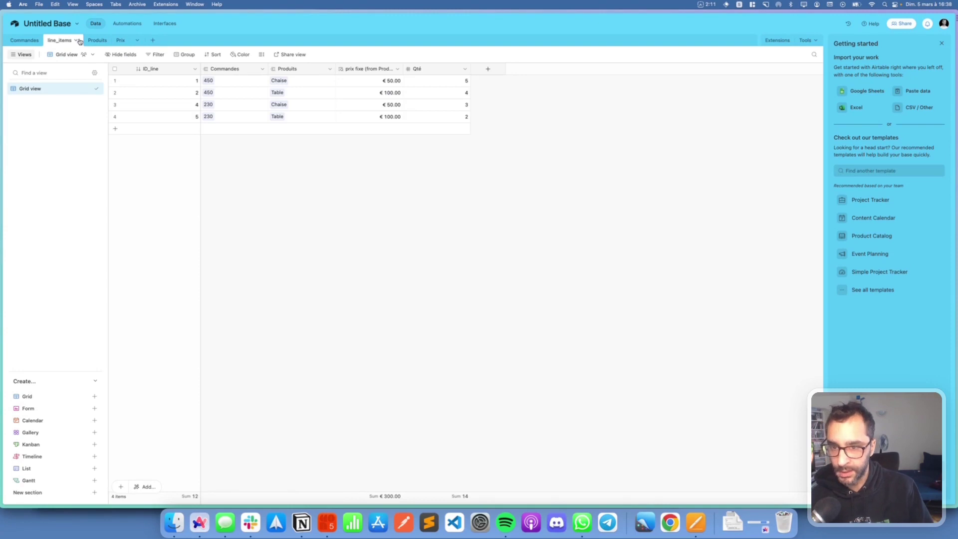
click(96, 41)
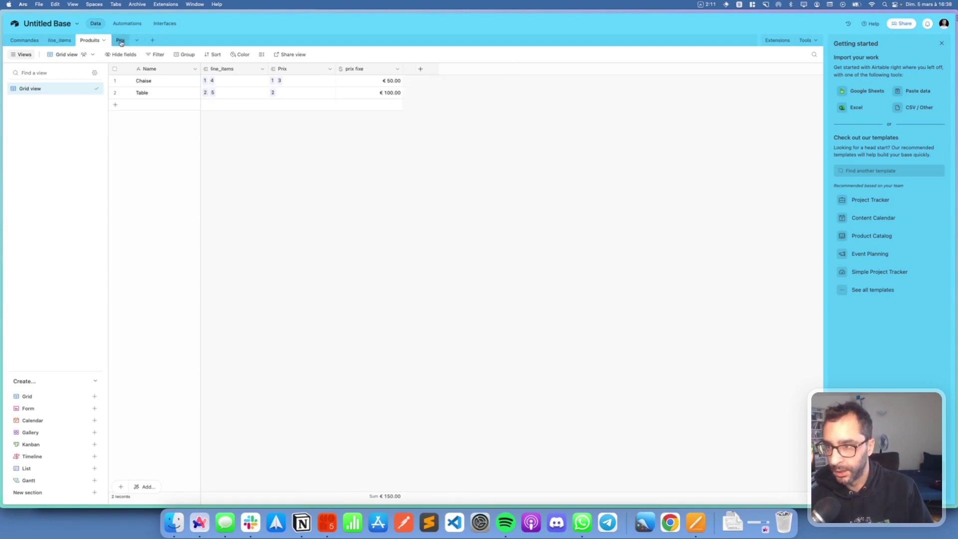
click(121, 41)
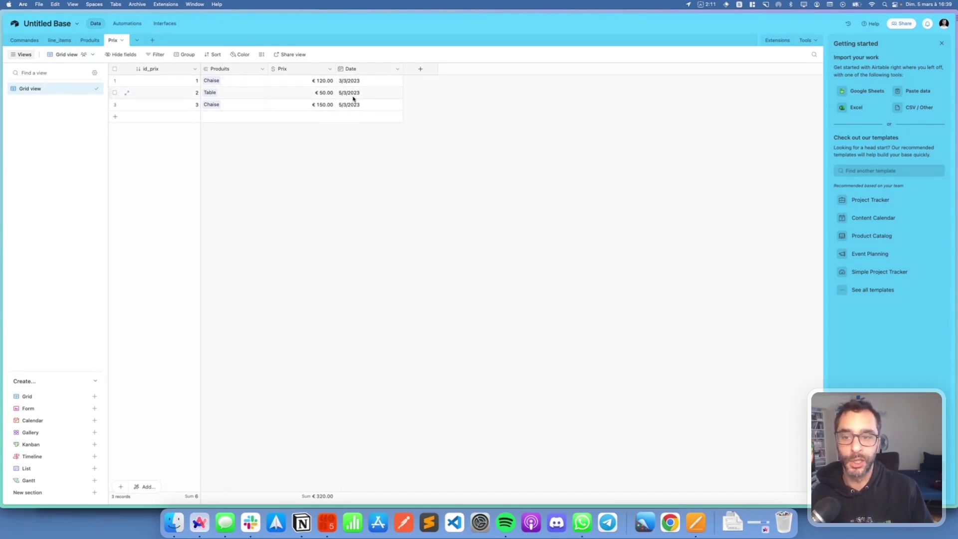
click(420, 69)
scroll(443, 224, down, 5)
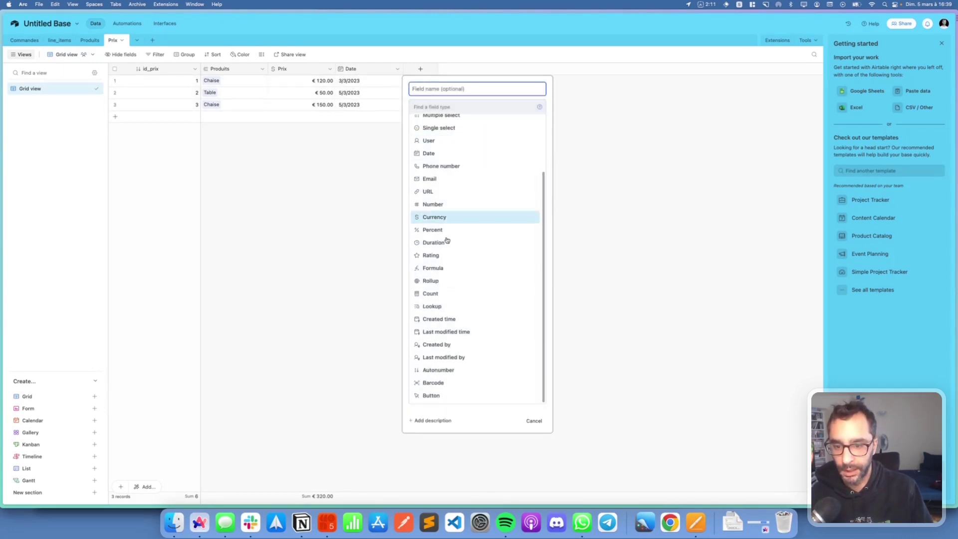
click(444, 313)
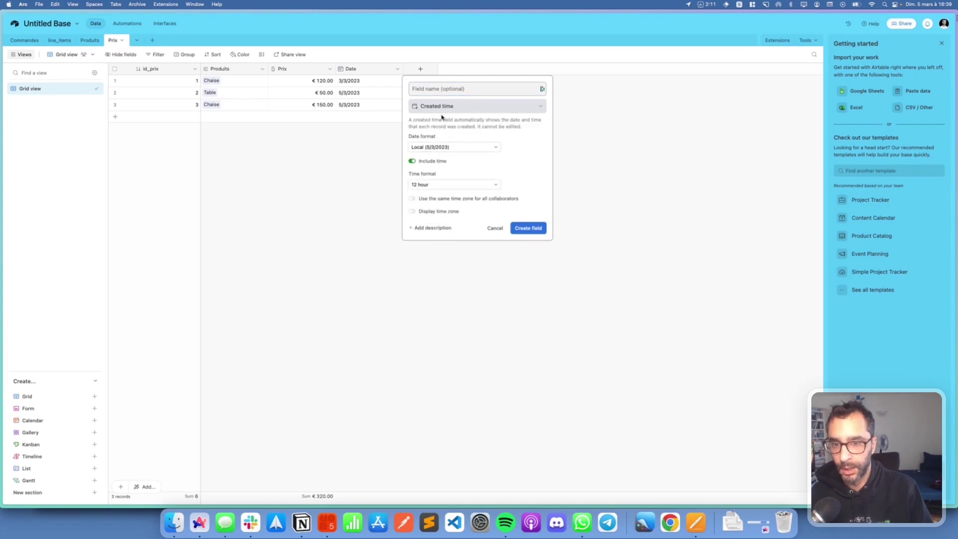
click(424, 186)
click(430, 194)
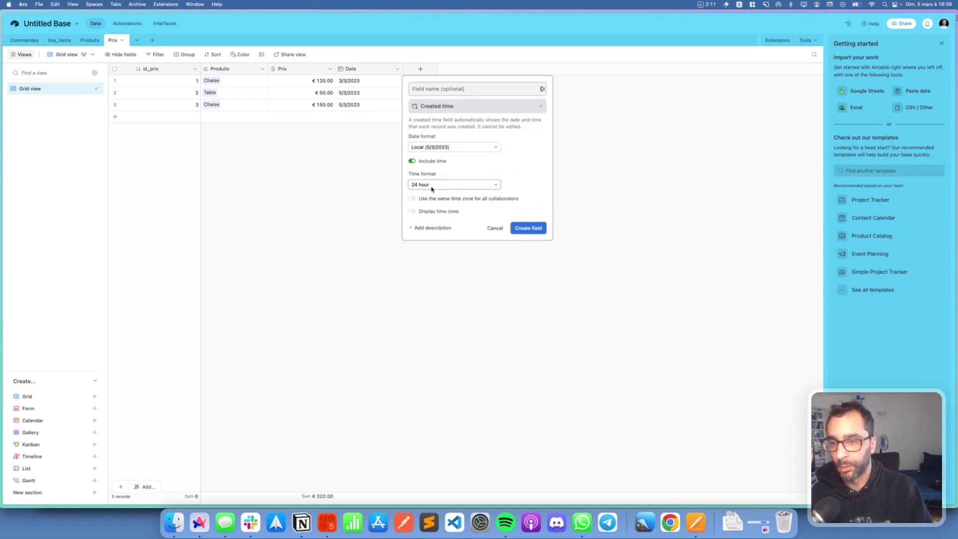
click(495, 228)
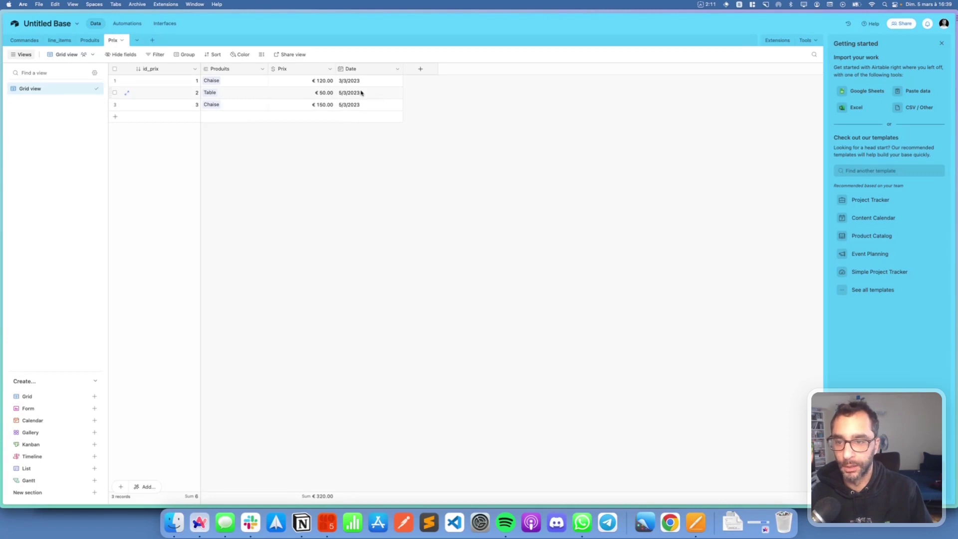
Delete the prix fixe field from the Produits table.
click(90, 40)
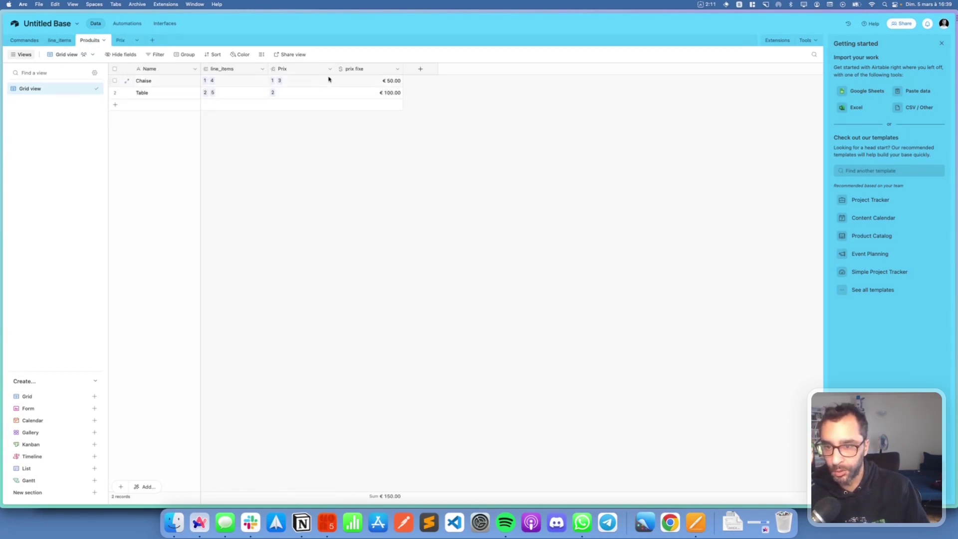
click(396, 70)
click(392, 285)
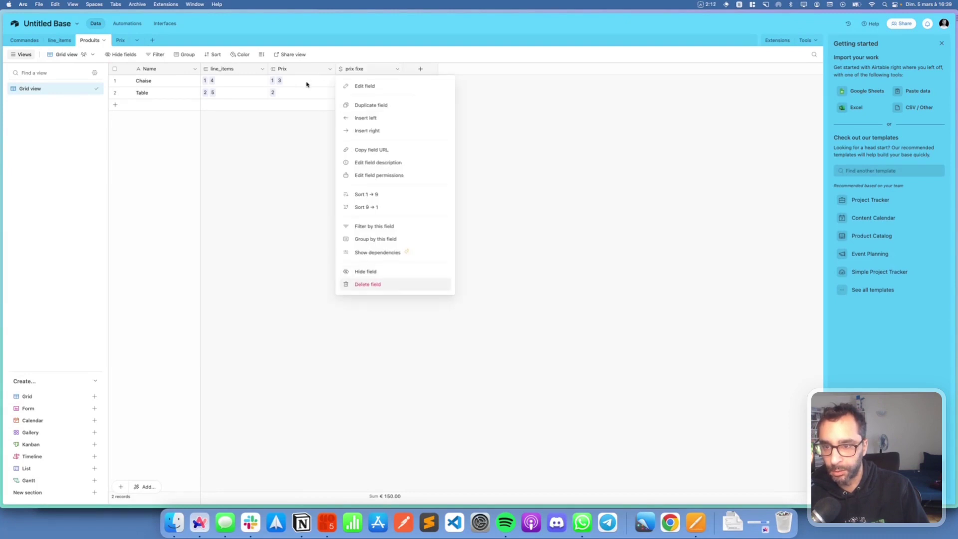
Start a new field in Produits named Date dernier prix ? with the Rollup type.
click(353, 69)
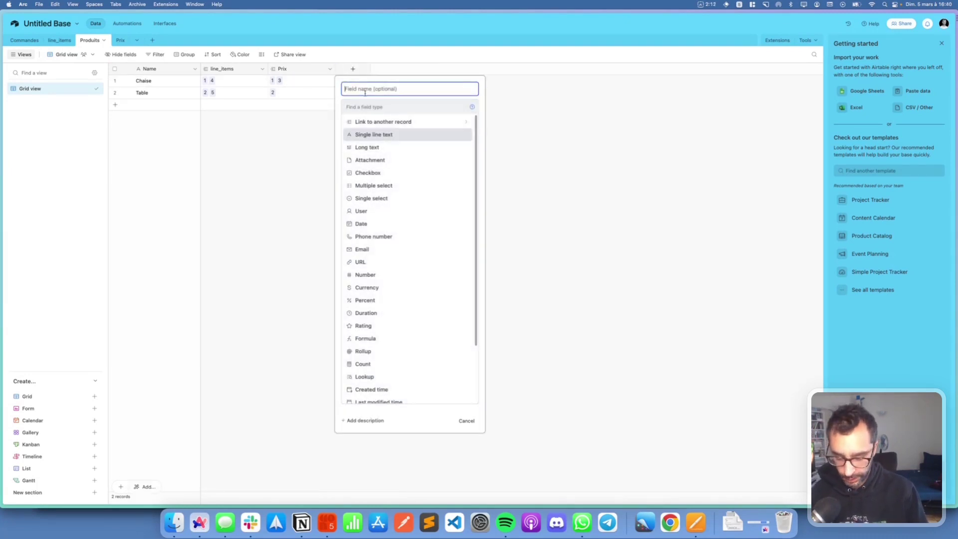
text(Date dernier pri)
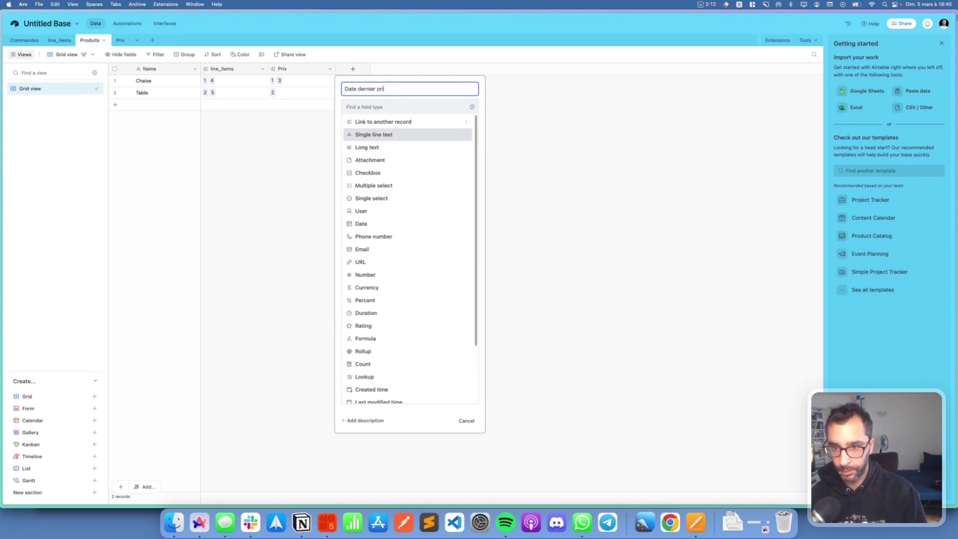
text(x ?)
key(Tab)
text(ro)
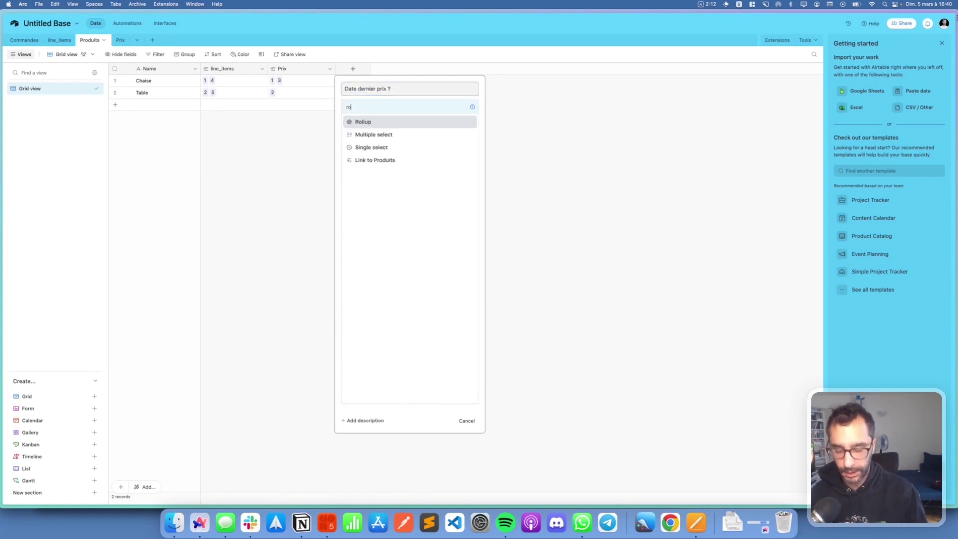
text(l)
click(364, 122)
Roll up the Date field of the linked Prix records with MAX(values) and create the field.
click(359, 163)
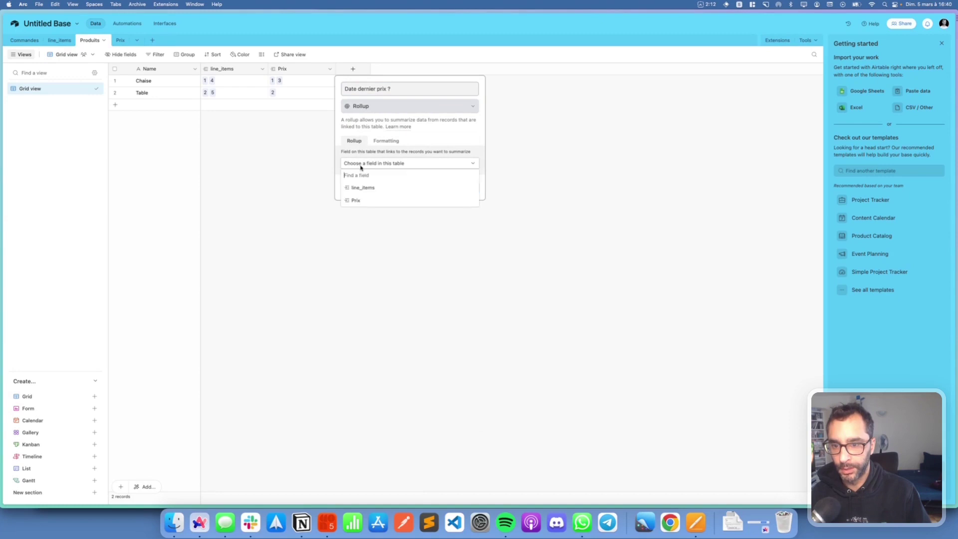
click(363, 197)
click(368, 185)
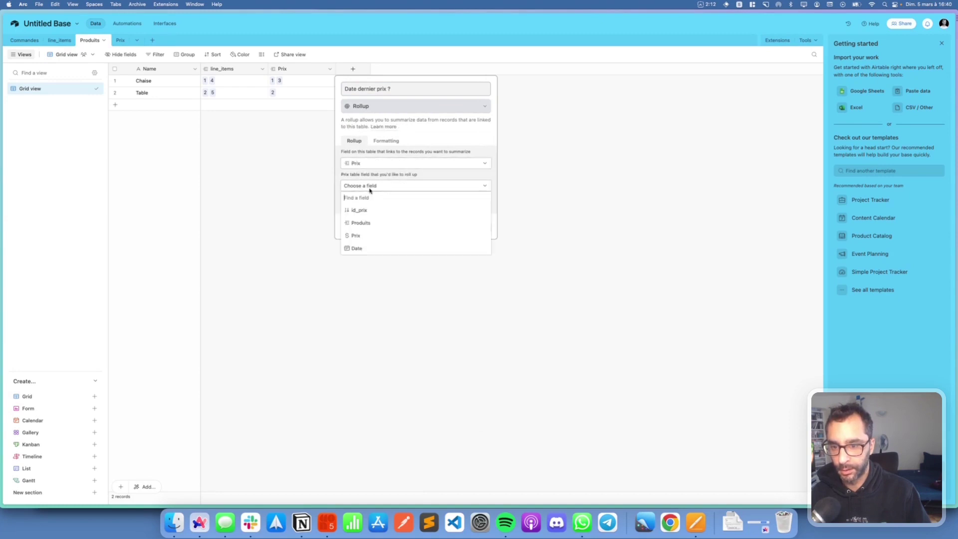
click(362, 249)
click(361, 230)
text(max)
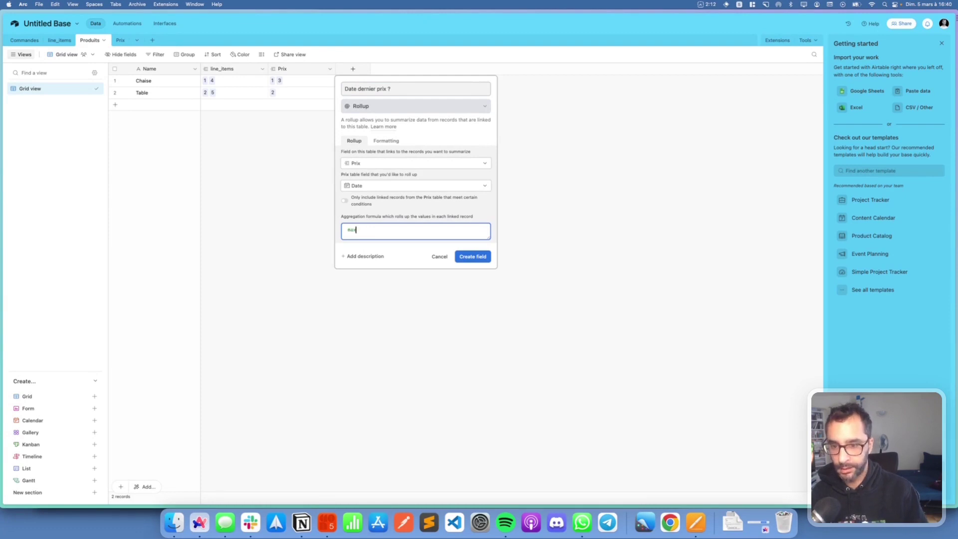
click(363, 257)
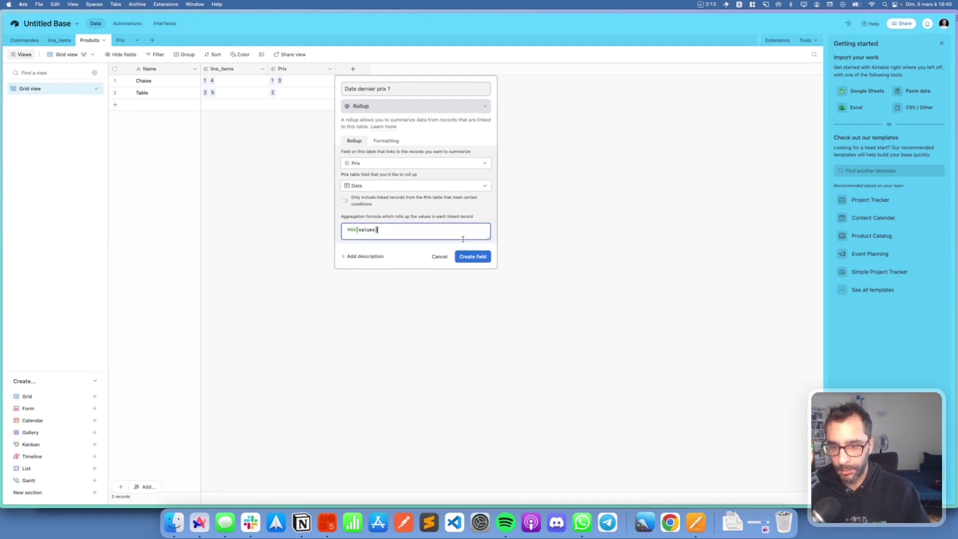
click(472, 256)
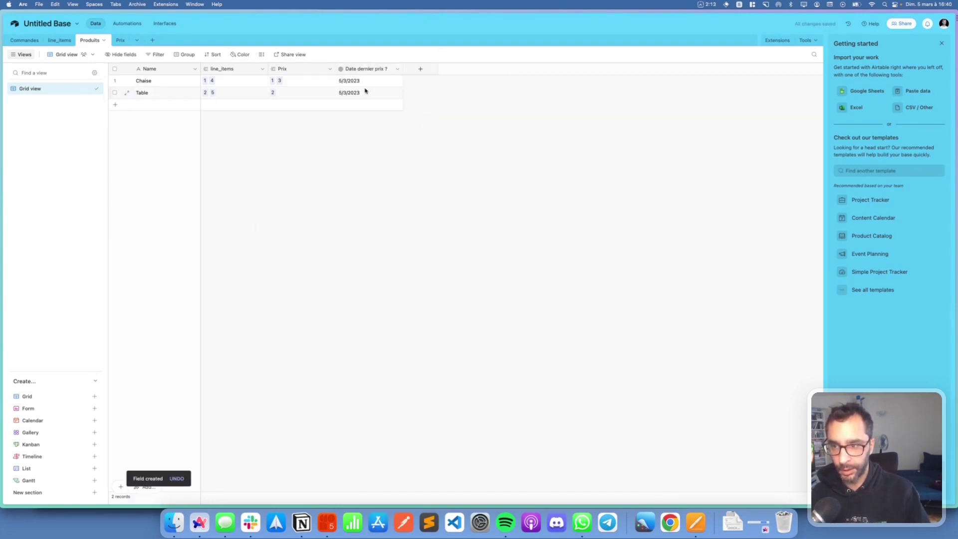
Compare the dates and prices of the two Chaise records in Prix with the last price date in Produits.
click(120, 40)
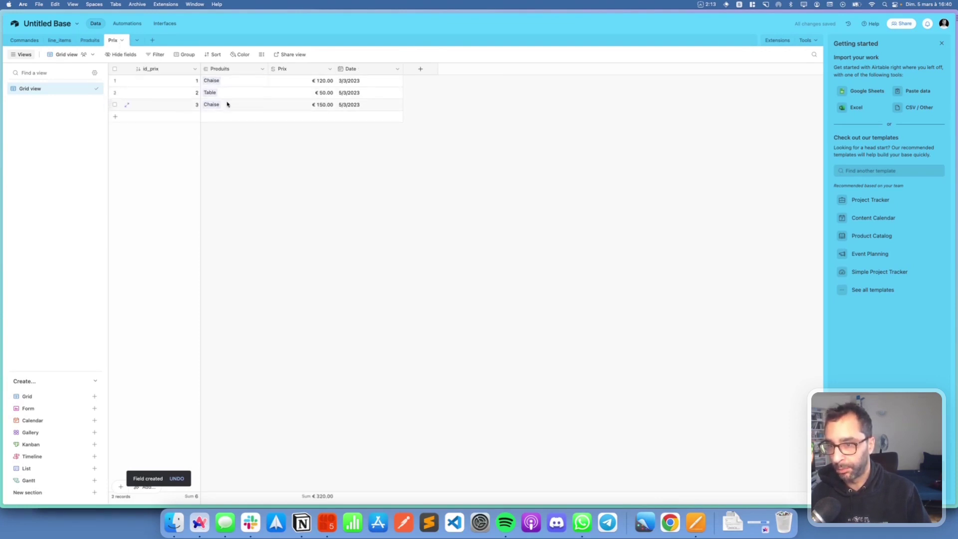
click(347, 83)
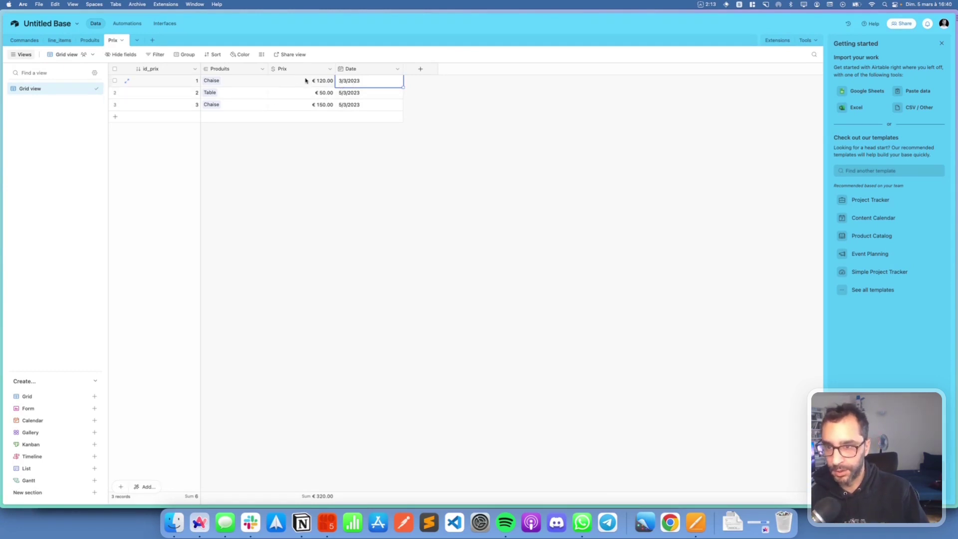
click(317, 82)
click(339, 104)
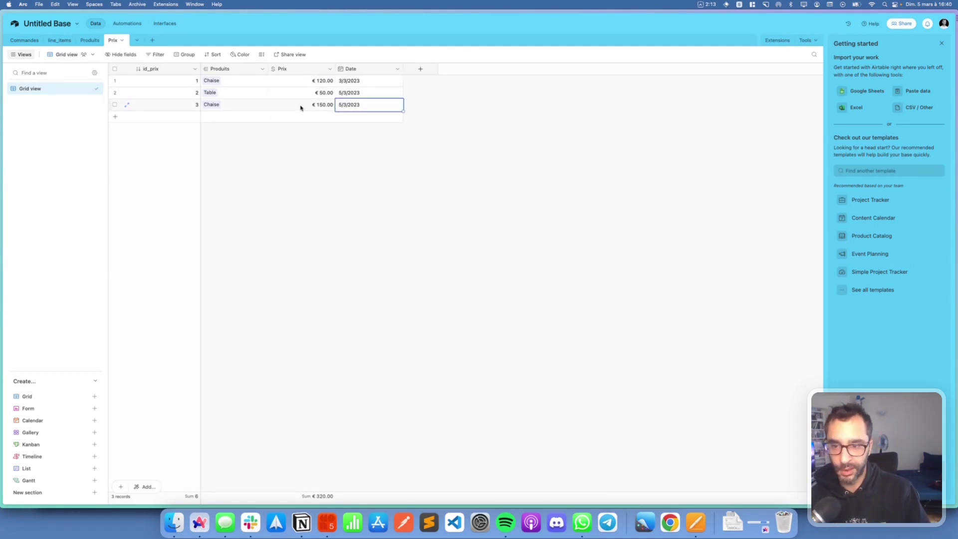
click(301, 107)
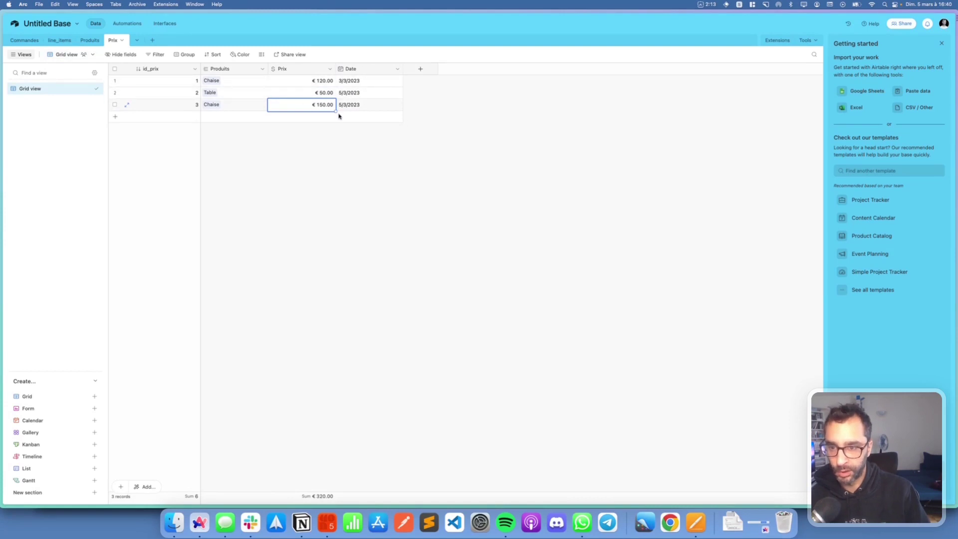
click(85, 41)
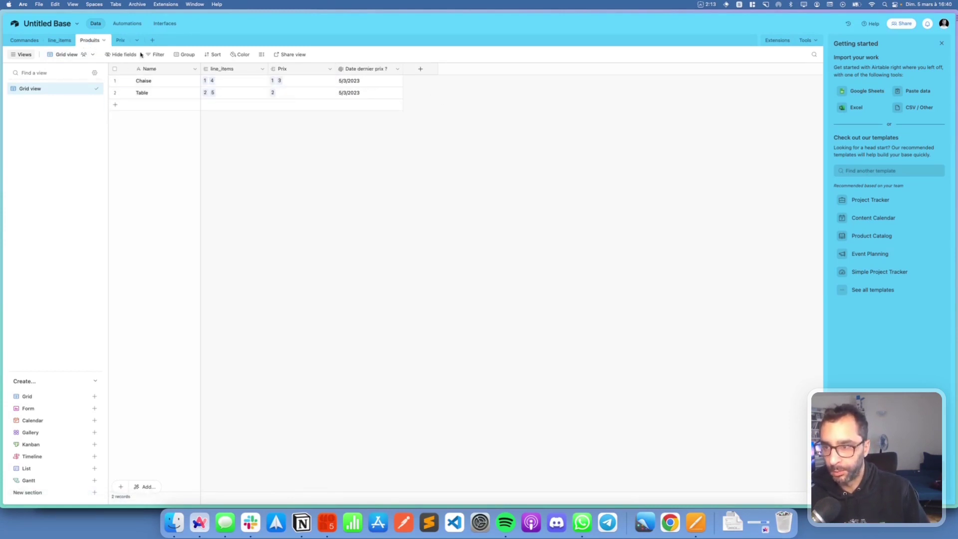
Start a rollup field named Dernier prix ? in Prix that pulls Date dernier prix ? from the linked Produits.
click(119, 40)
click(421, 69)
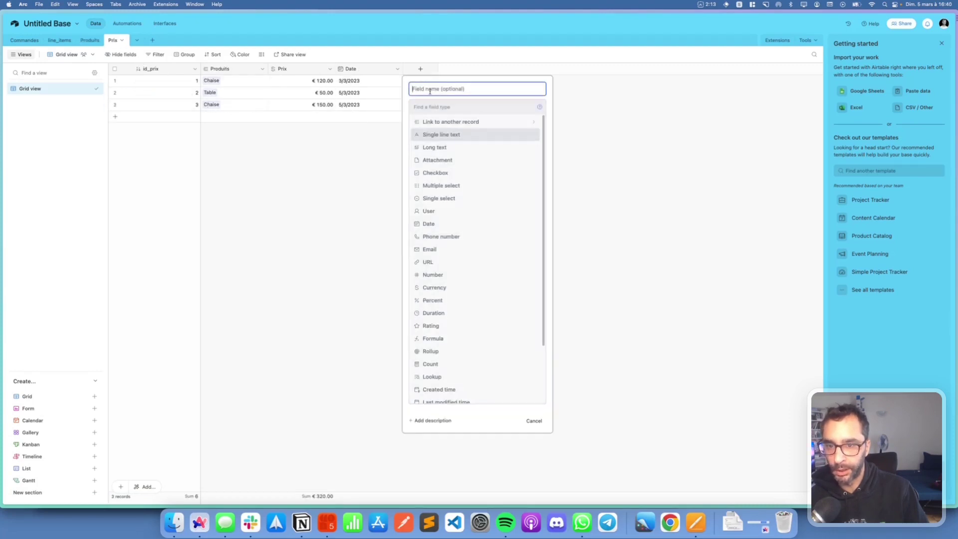
text(Dernier prix ?)
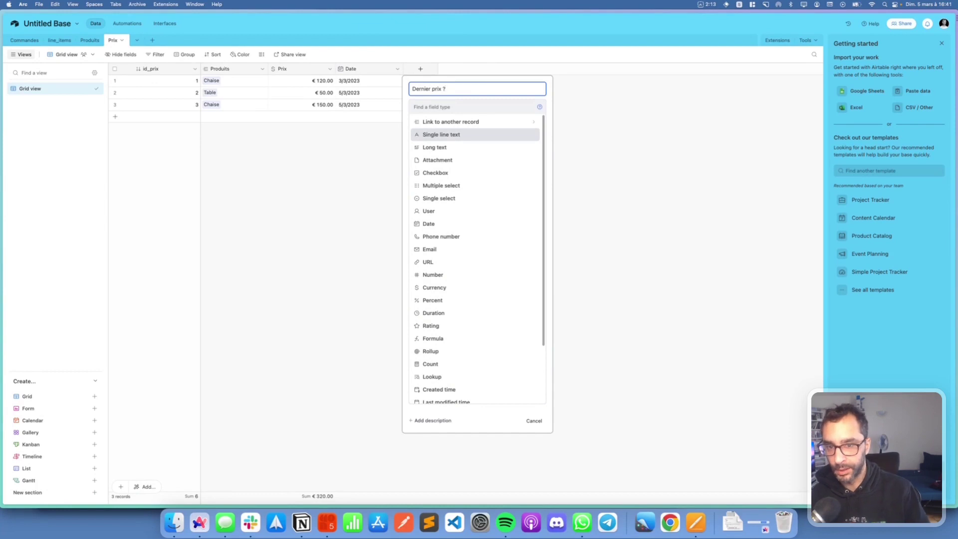
click(432, 107)
text(rol)
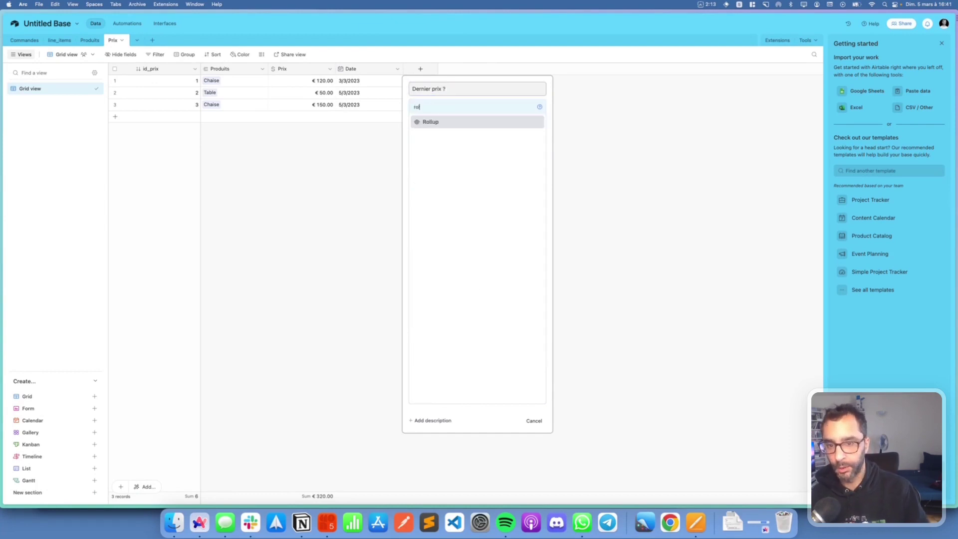
click(432, 122)
click(434, 185)
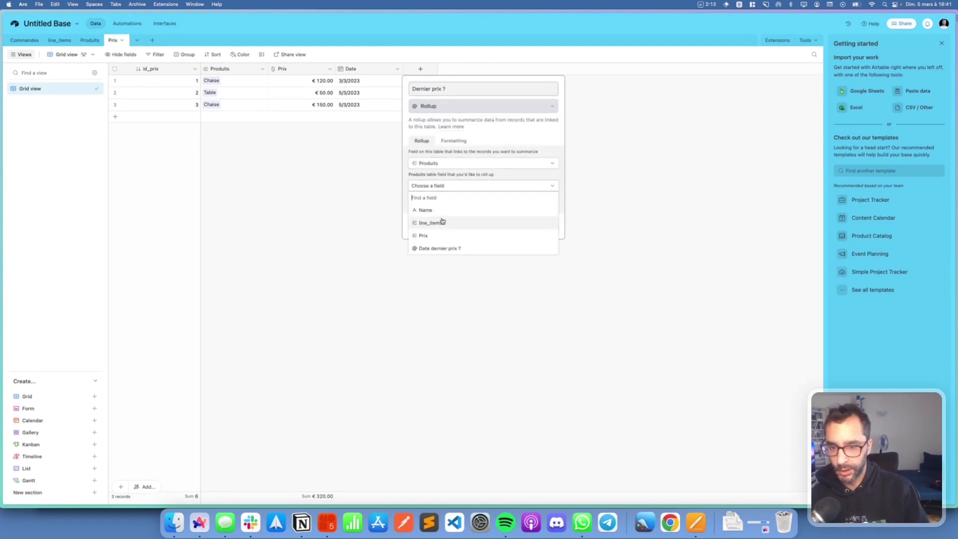
click(434, 248)
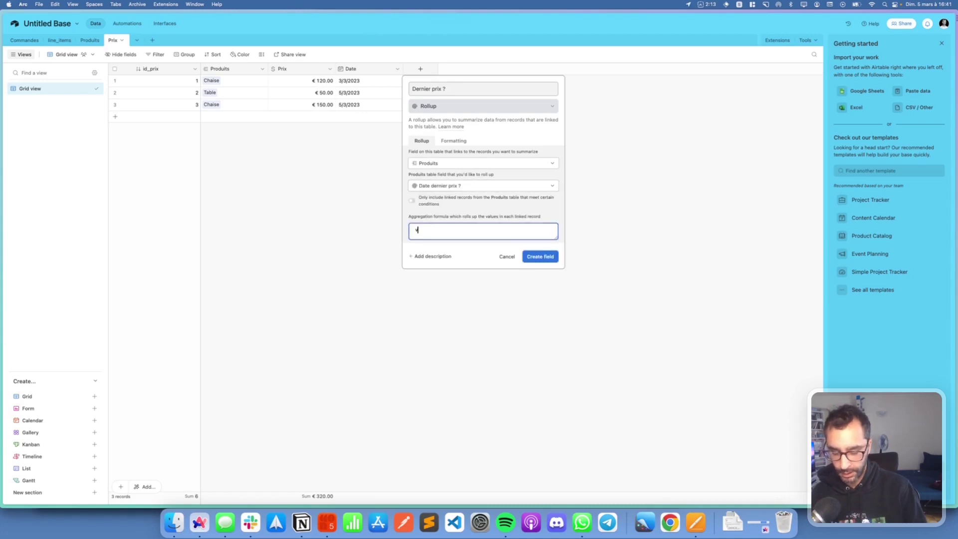
Set the rollup's aggregation formula to values={Date}, create the field, and check its result for the newest Chaise price.
text(valu)
text(MAX(values)
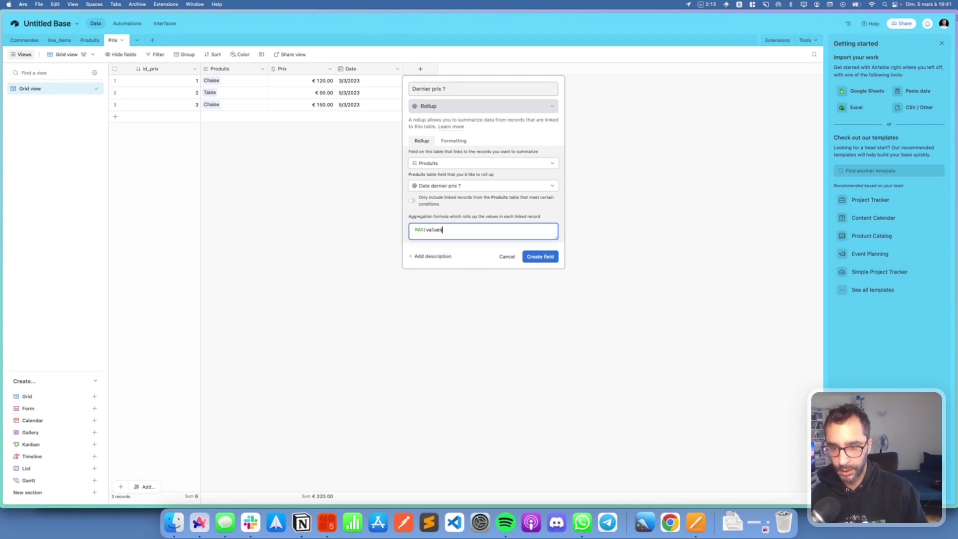
double_click(422, 230)
key(BackSpace)
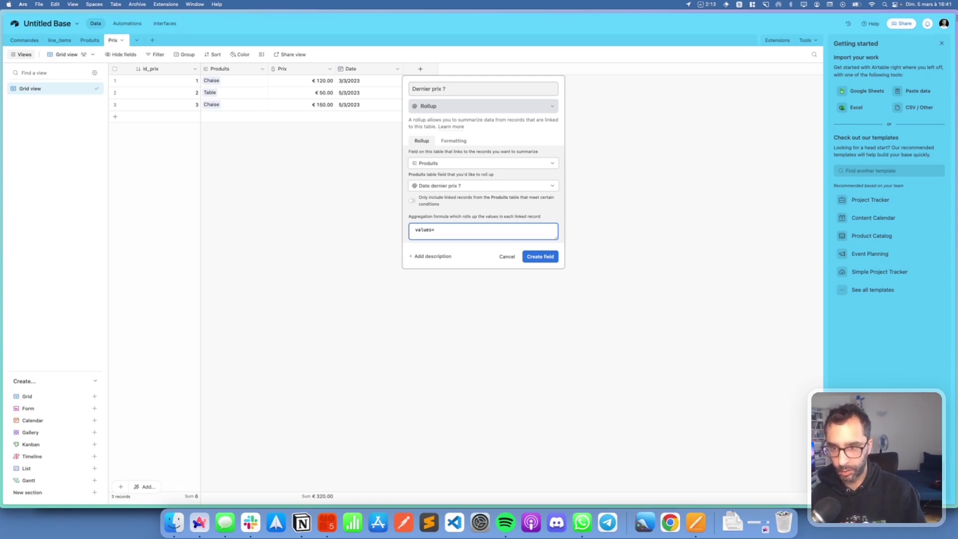
key(BackSpace)
text(()
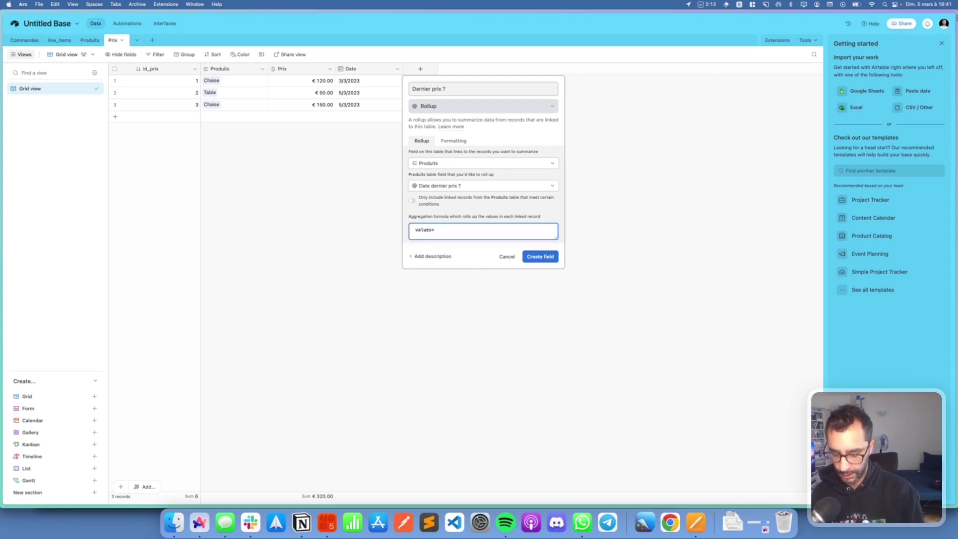
text(Date)
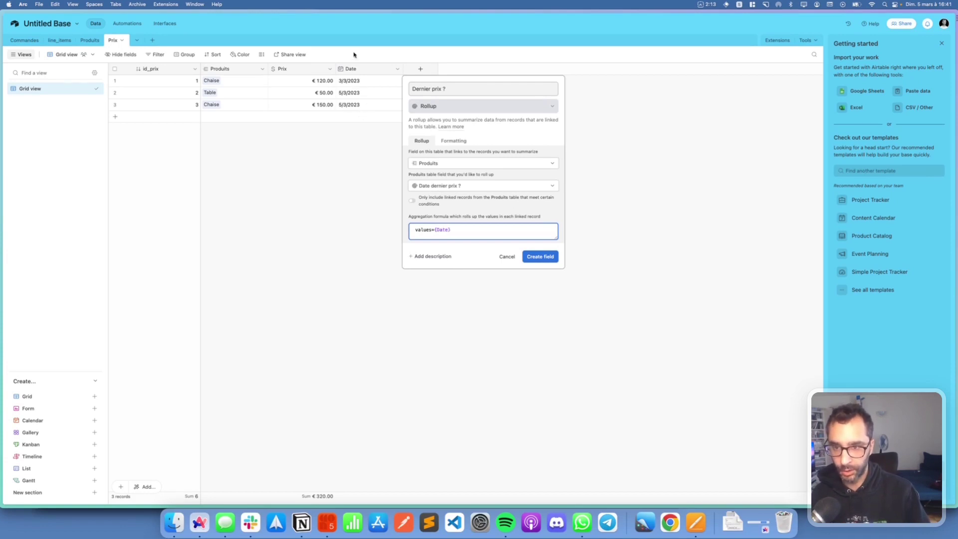
click(552, 257)
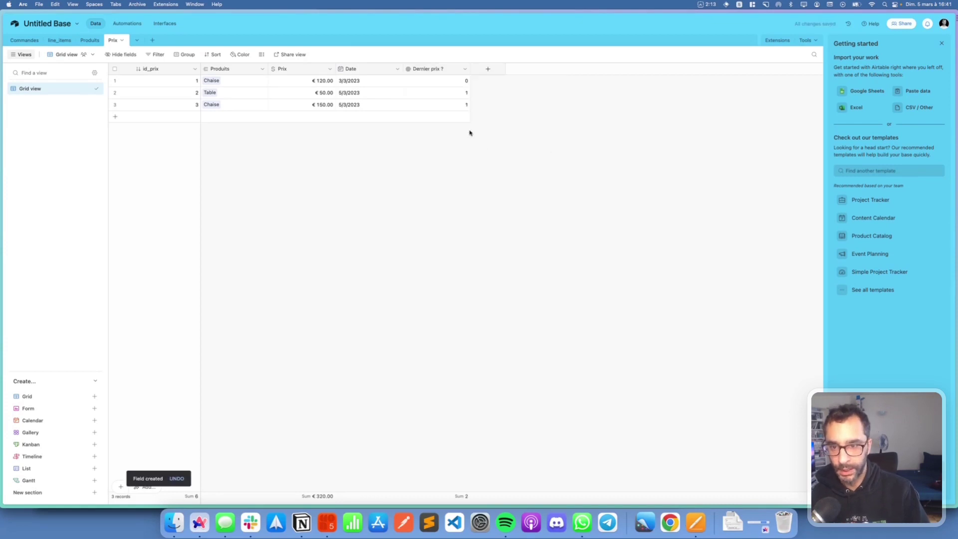
click(432, 105)
click(323, 106)
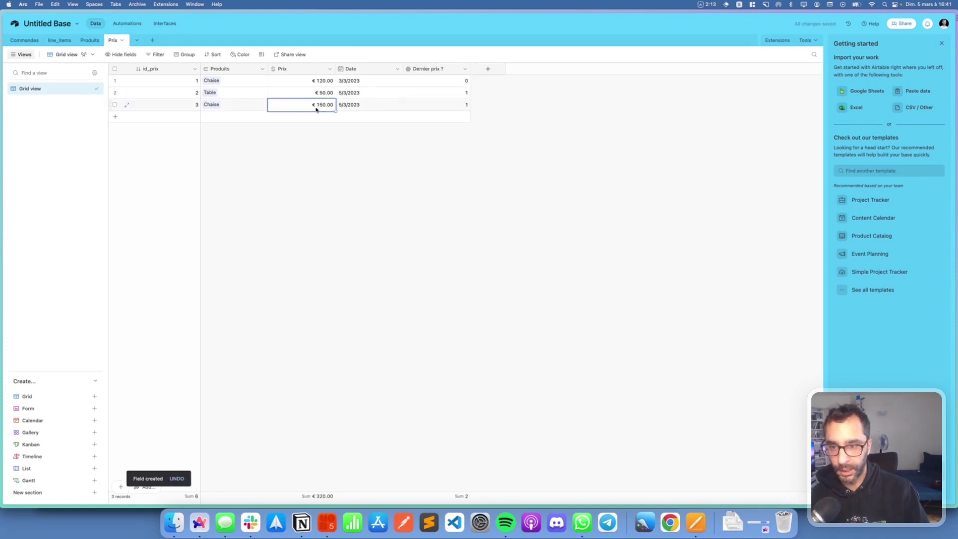
Move the € 150.00 Chaise record to the first row of the Prix table and check its Dernier prix ? value.
click(438, 106)
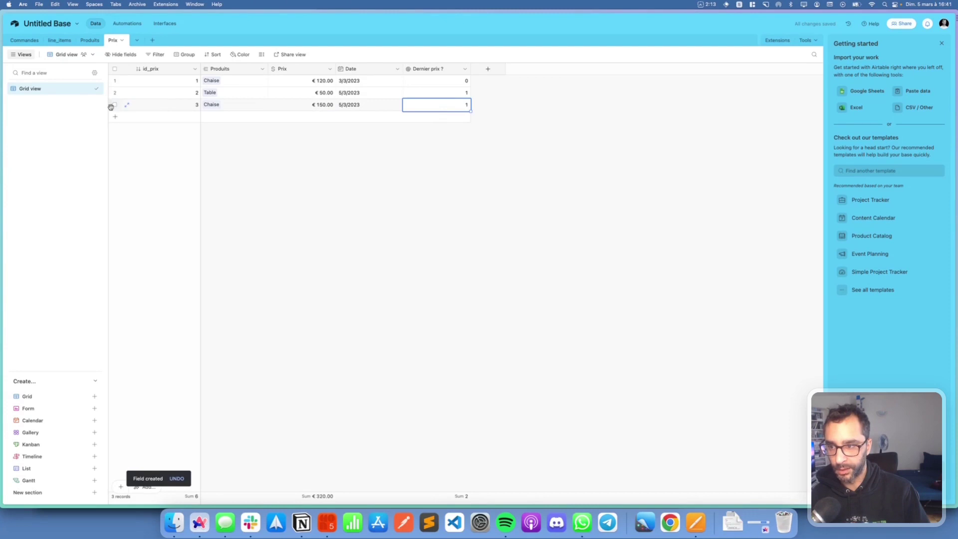
drag(110, 104, 113, 79)
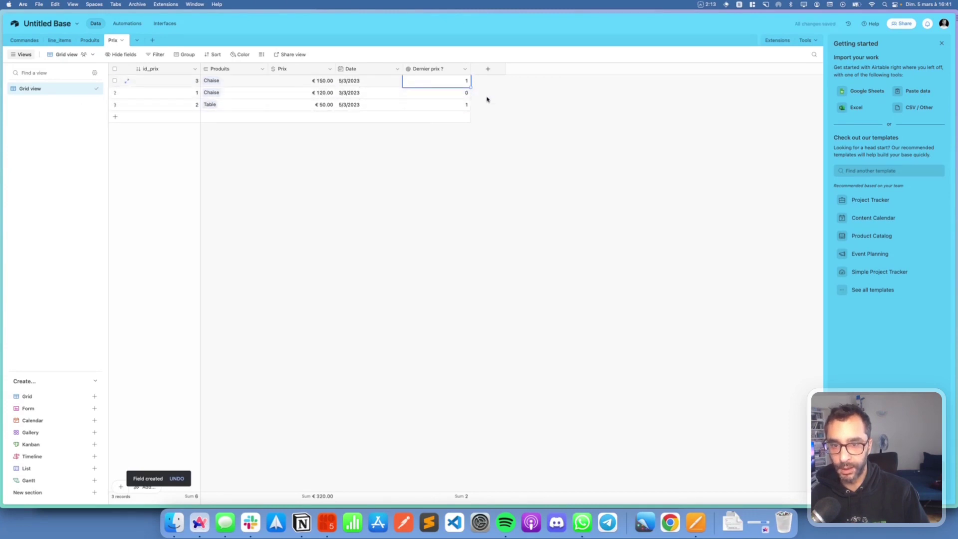
click(445, 81)
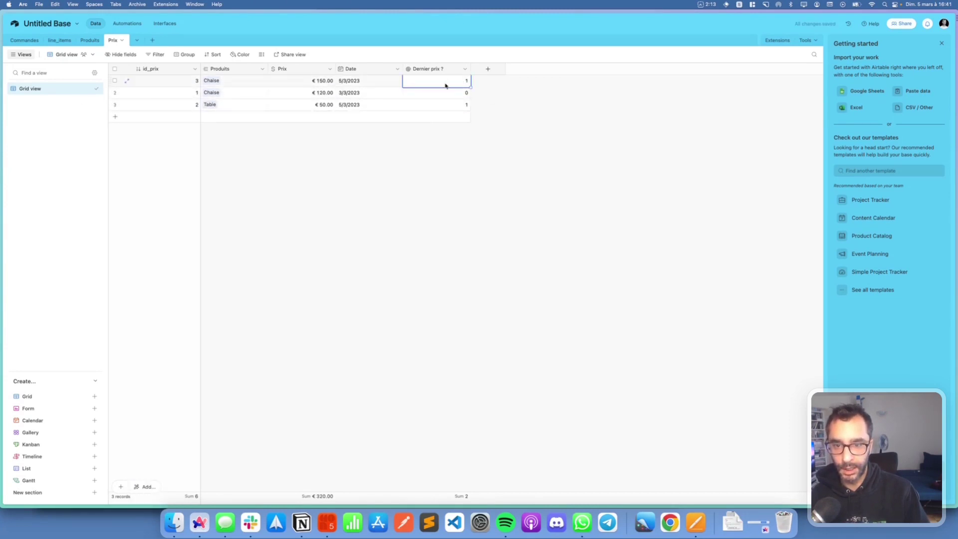
Add a lookup field to the Produits table that shows Prix from the linked Prix records.
click(90, 40)
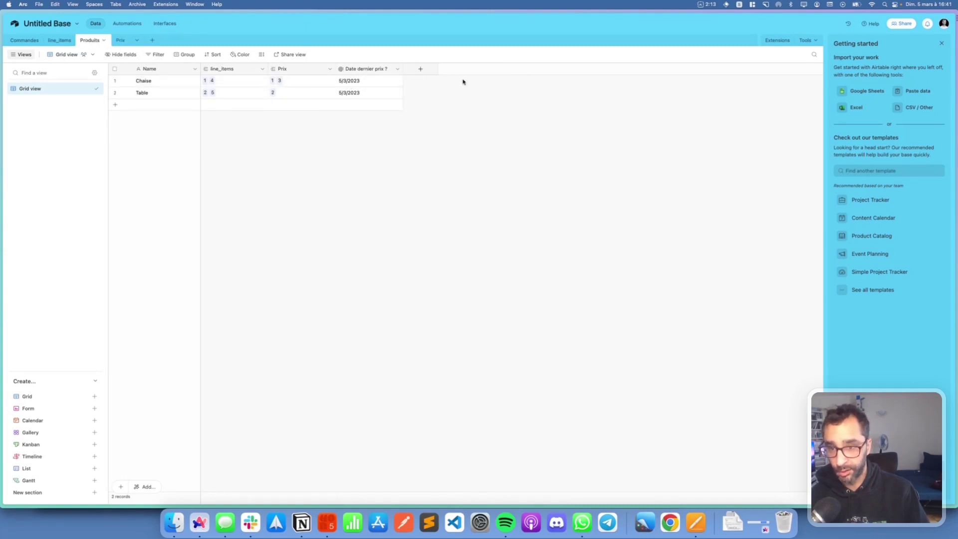
click(329, 68)
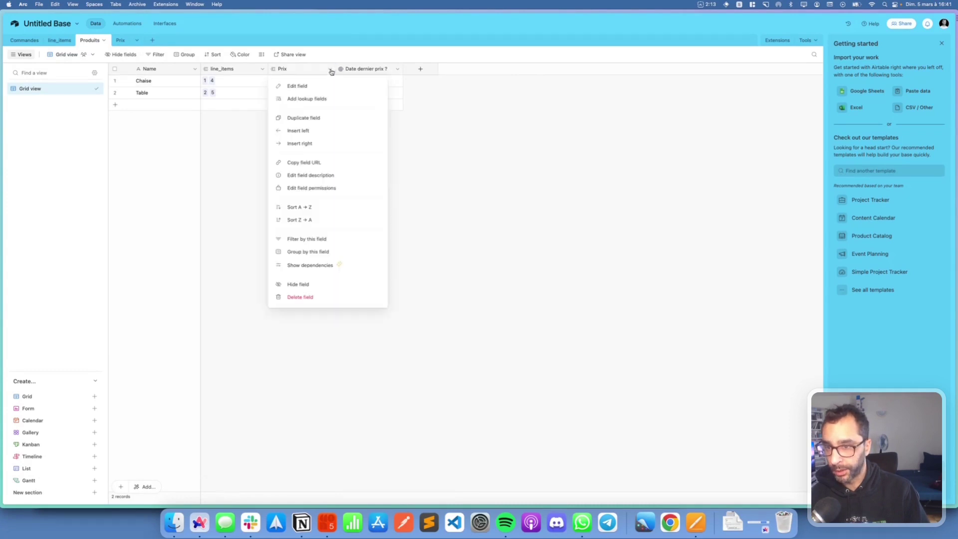
click(310, 102)
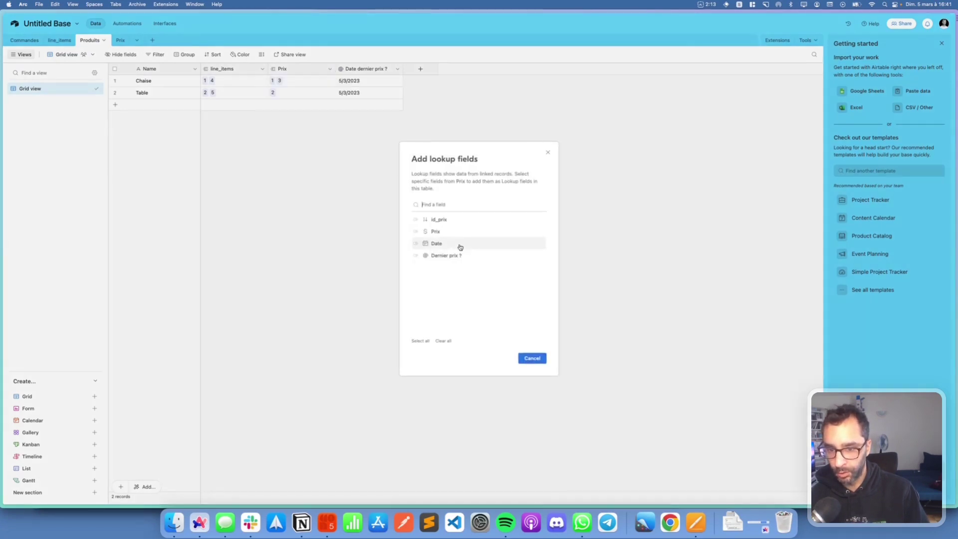
click(443, 231)
click(532, 358)
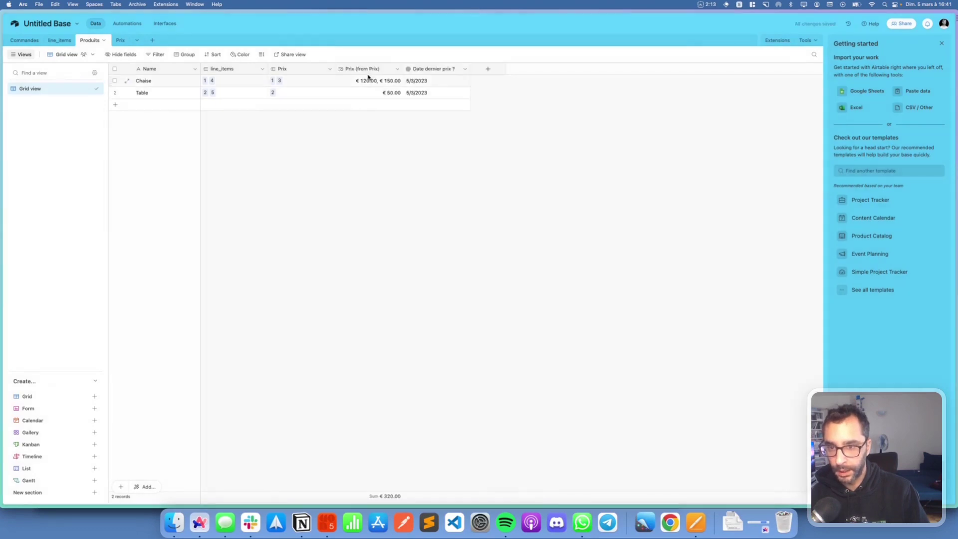
Limit the Prix (from Prix) lookup to linked records where Dernier prix ? = 1 and check the Chaise price.
double_click(365, 69)
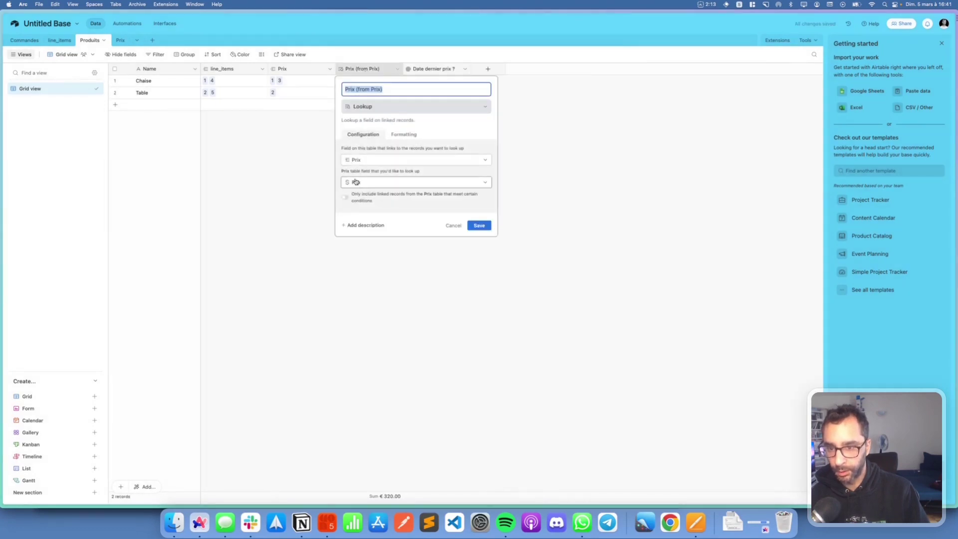
click(345, 197)
click(394, 208)
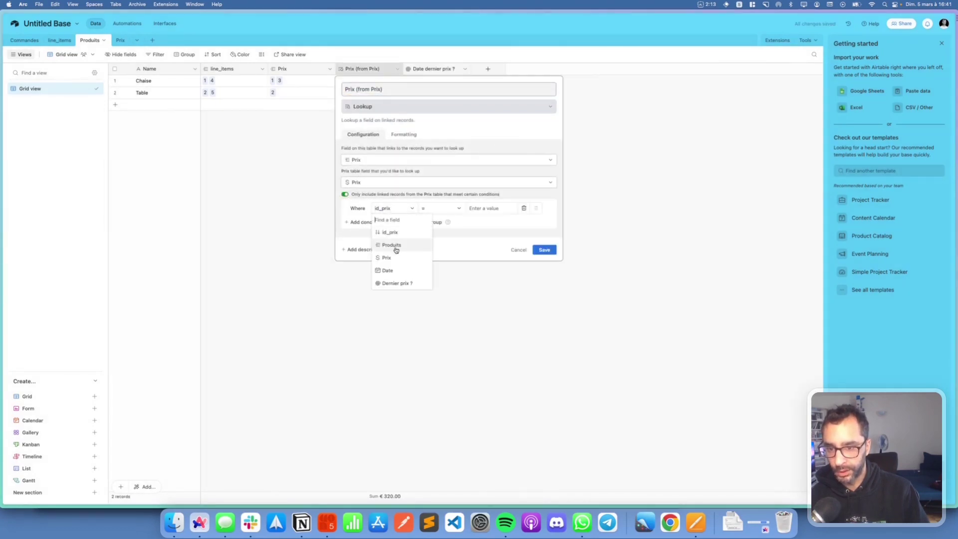
click(397, 283)
click(483, 209)
text(1)
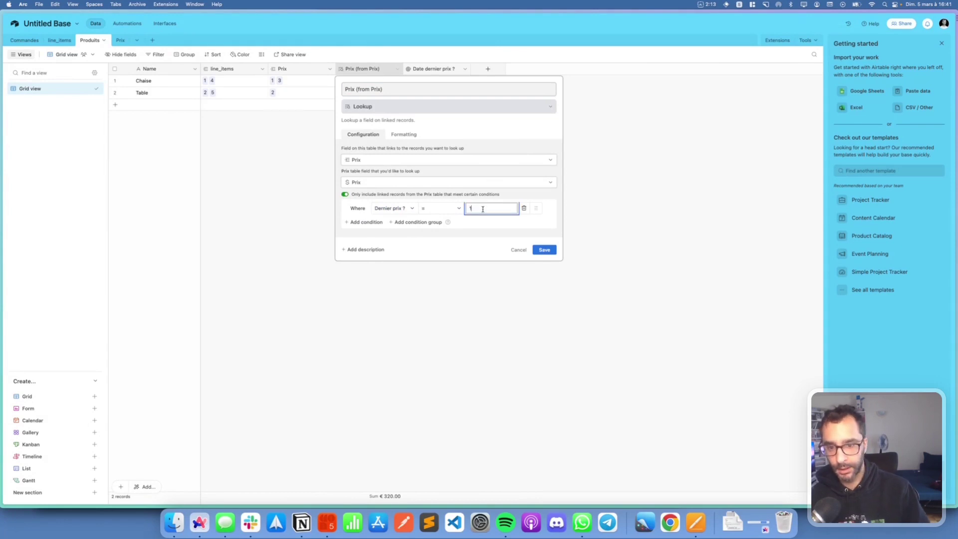
click(545, 249)
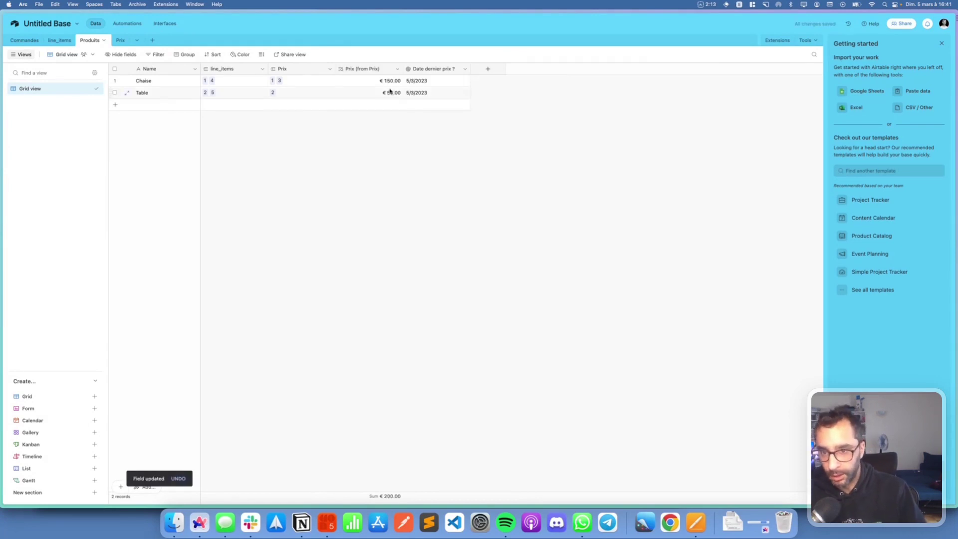
click(390, 85)
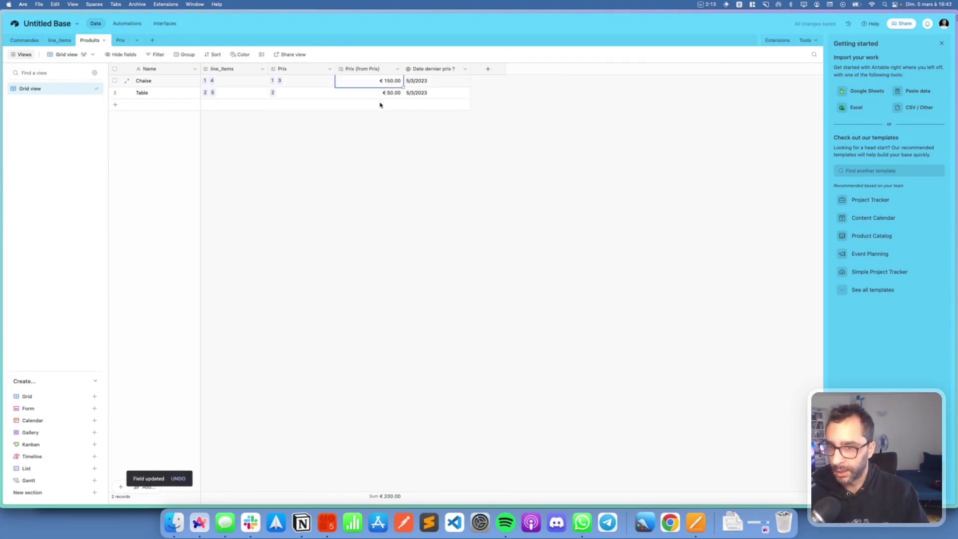
click(378, 118)
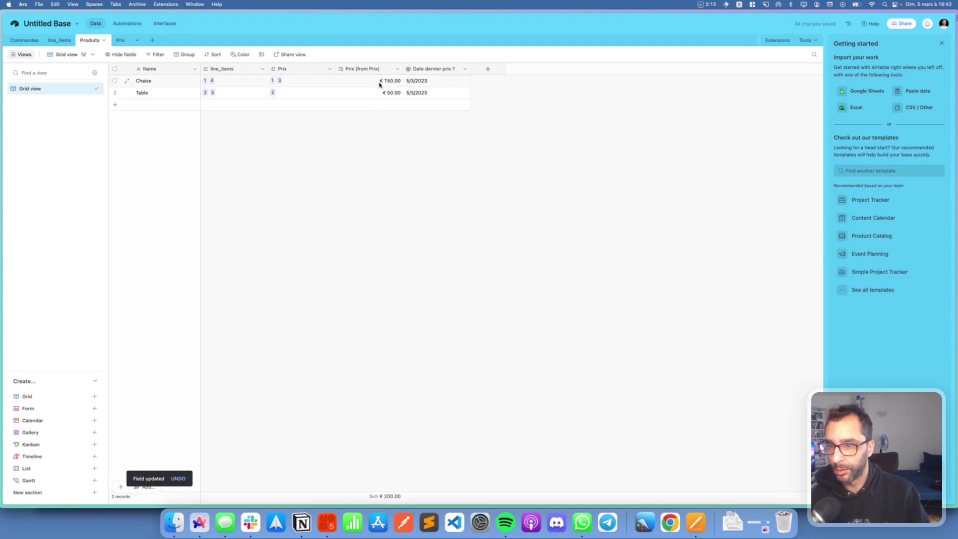
Add a record to the Prix table linked to Chaise with a price of 250.
click(120, 42)
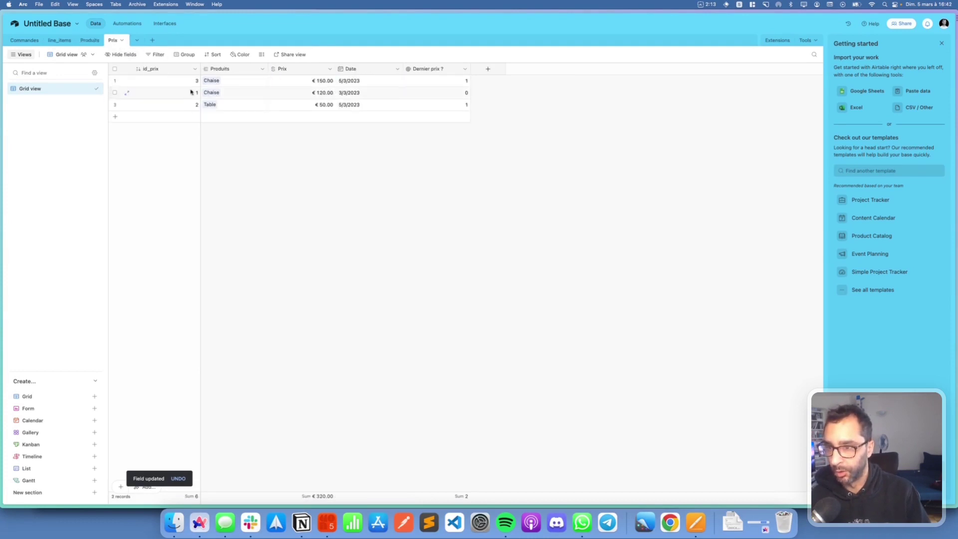
click(170, 119)
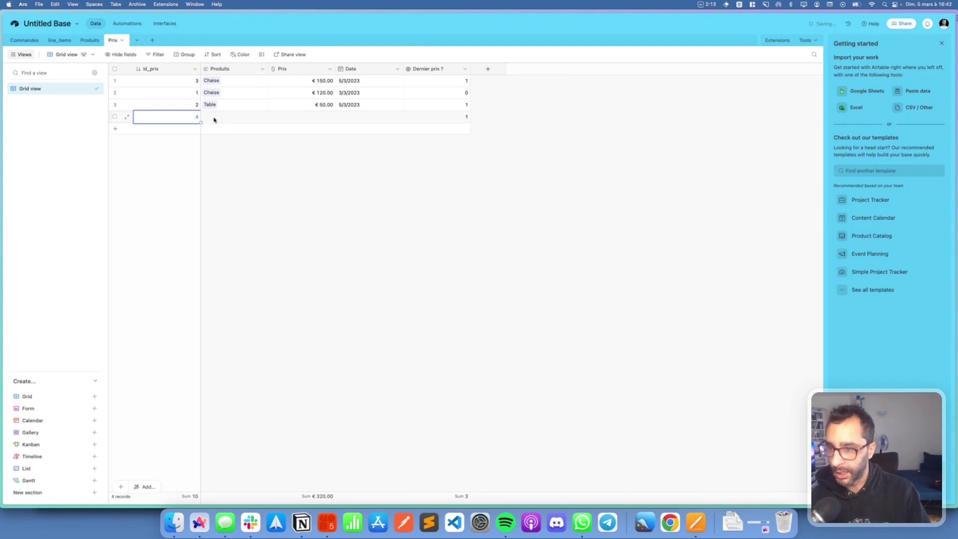
click(207, 116)
click(207, 117)
click(212, 71)
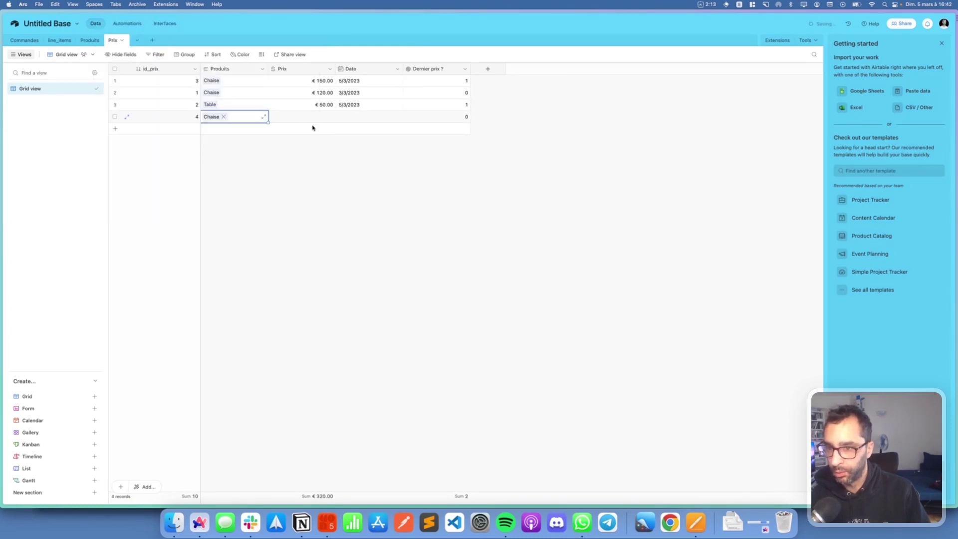
click(316, 120)
text(250)
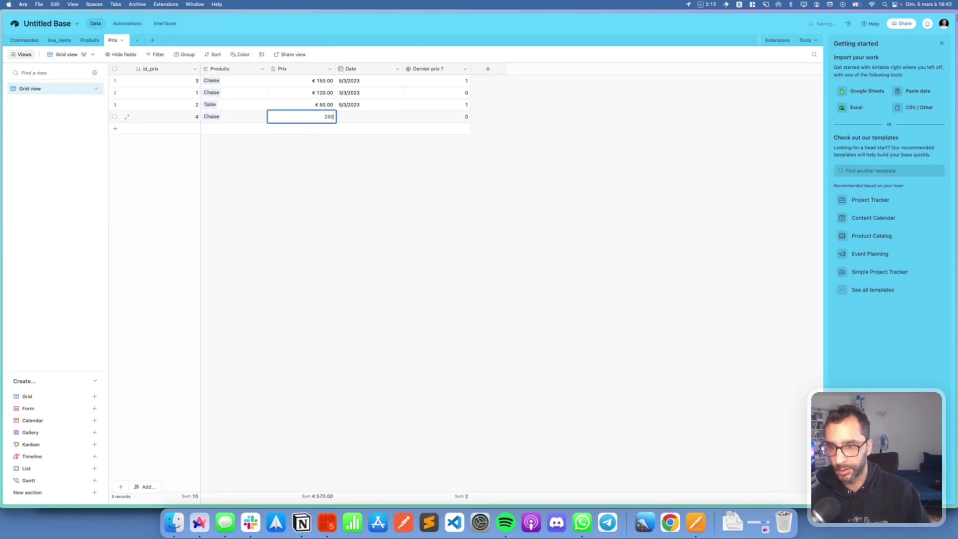
click(301, 155)
Add another record to the Prix table linked to Table with a price of 300.
click(116, 129)
click(207, 129)
click(207, 129)
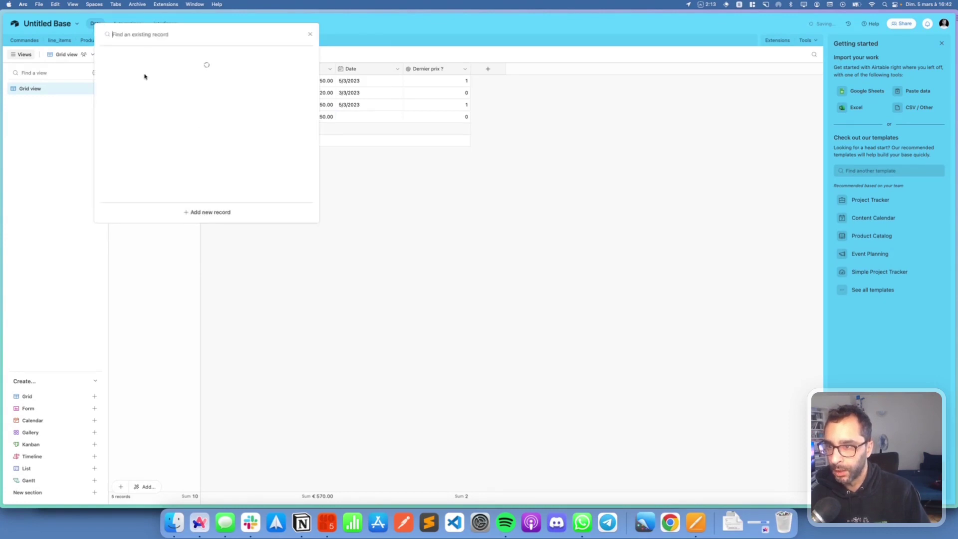
click(180, 87)
click(207, 128)
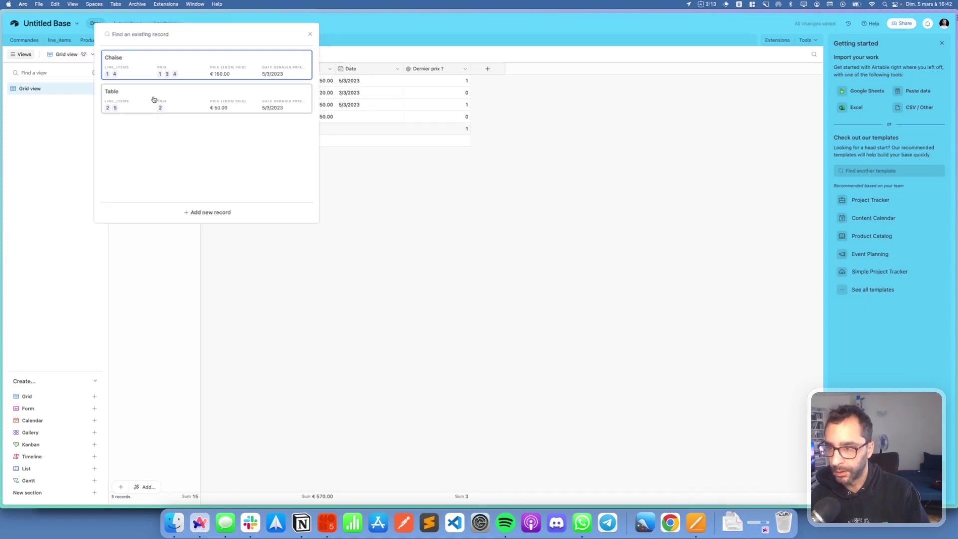
click(155, 100)
click(312, 128)
text(3)
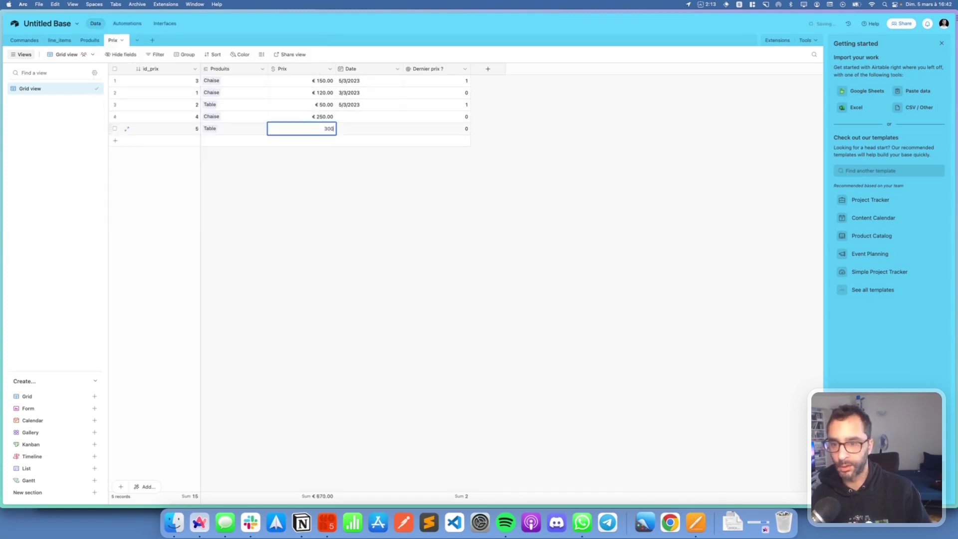
text(00)
key(Return)
Date the new Chaise price 6/3/2023 and the new Table price 8/3/2023.
click(346, 118)
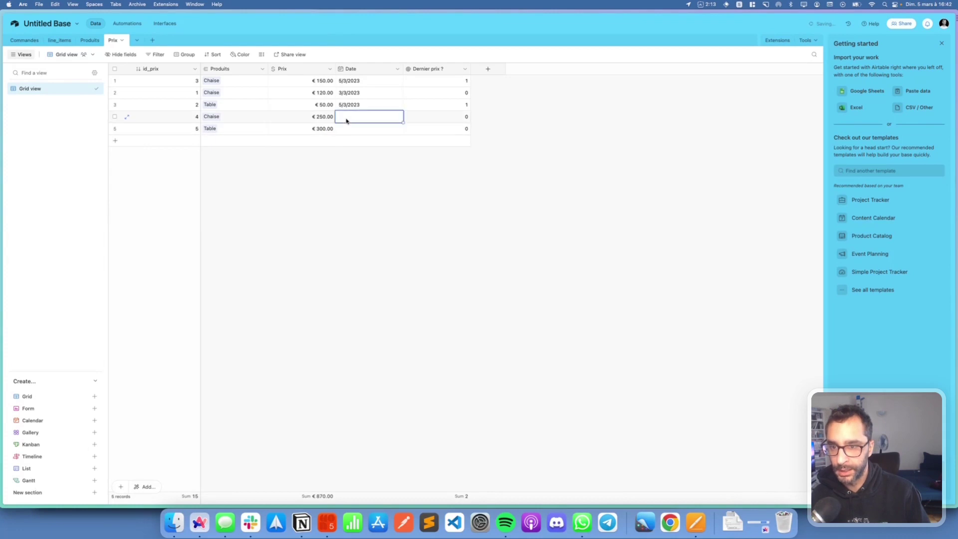
click(346, 119)
click(360, 163)
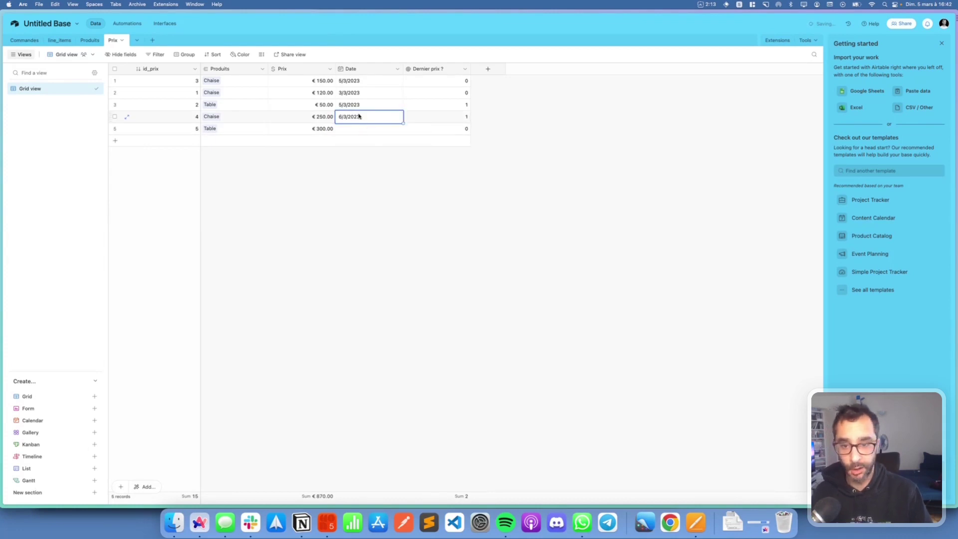
double_click(348, 128)
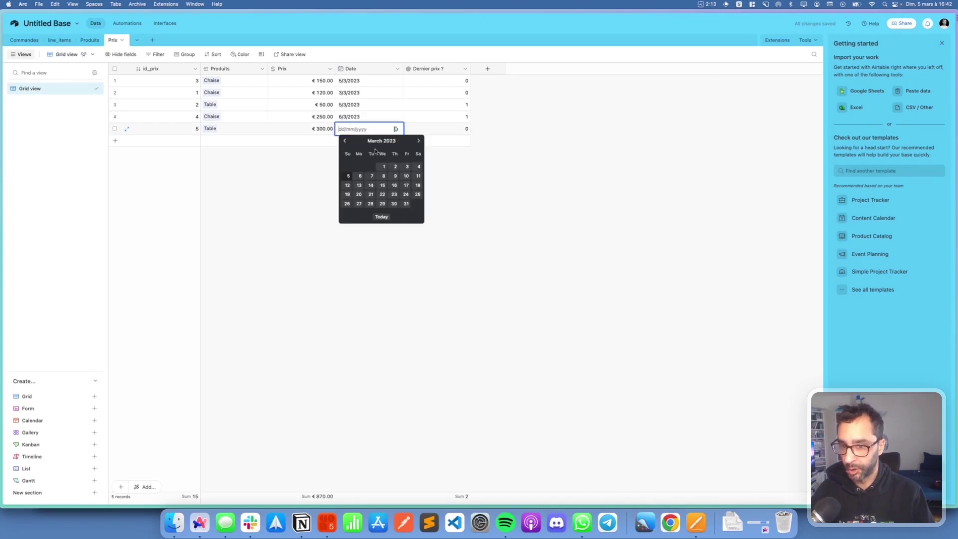
click(383, 175)
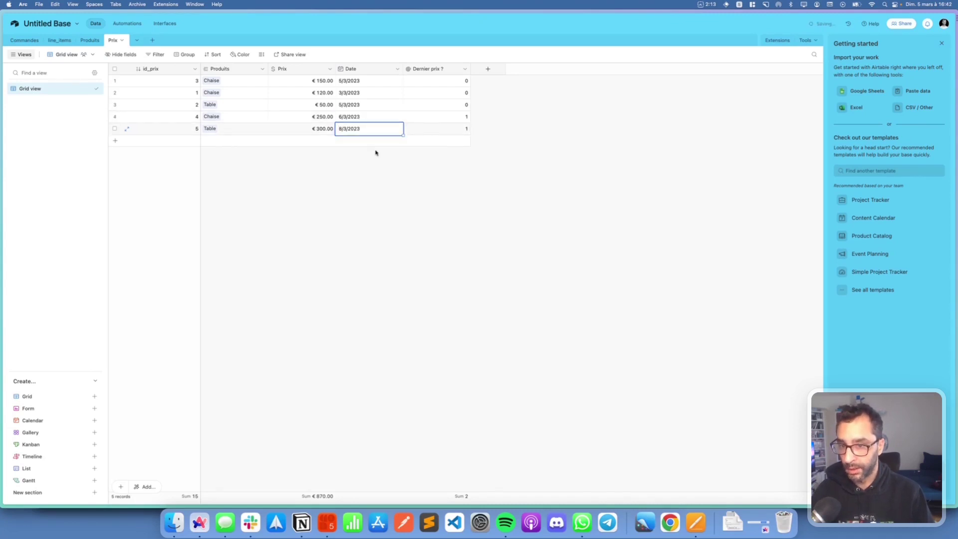
click(376, 152)
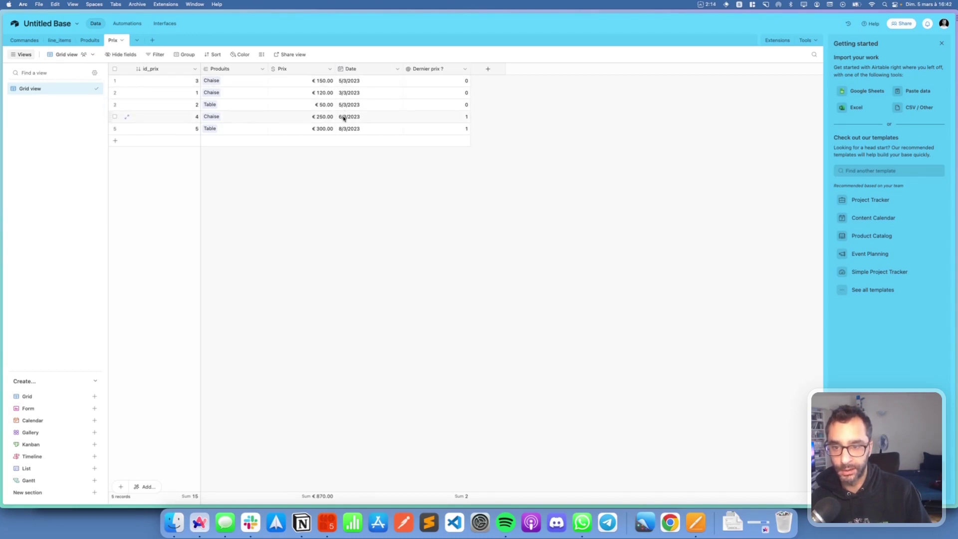
Review the date of the newest Chaise price and the rollup configuration of the Dernier prix ? field.
click(373, 118)
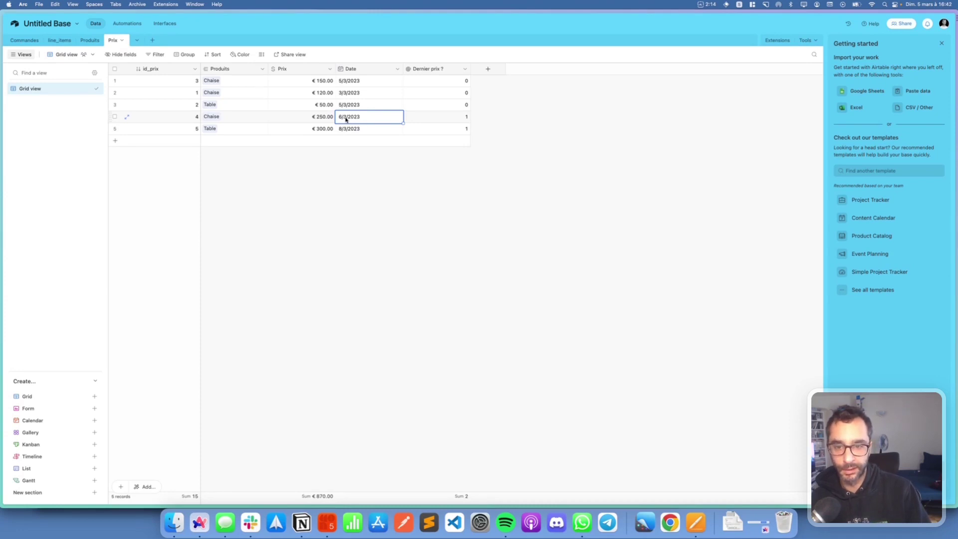
click(547, 129)
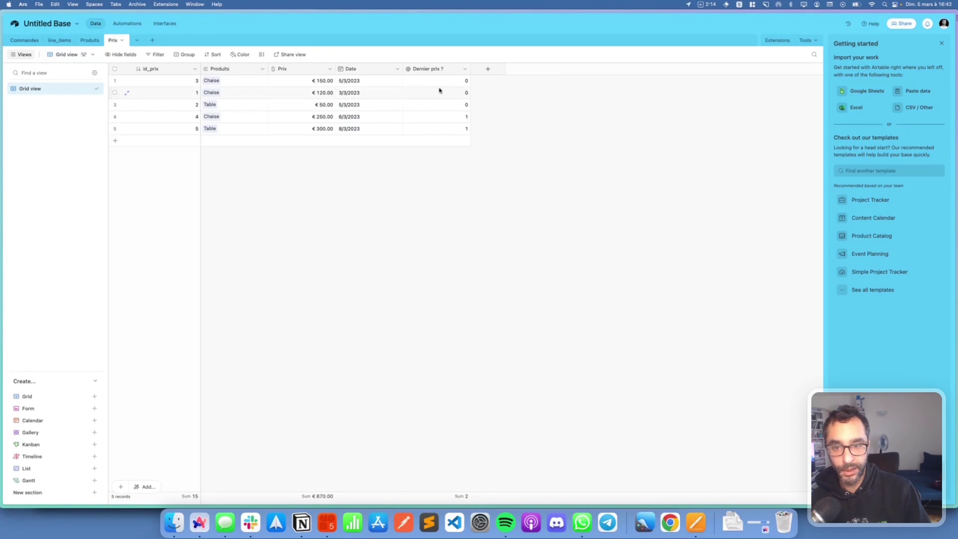
double_click(439, 69)
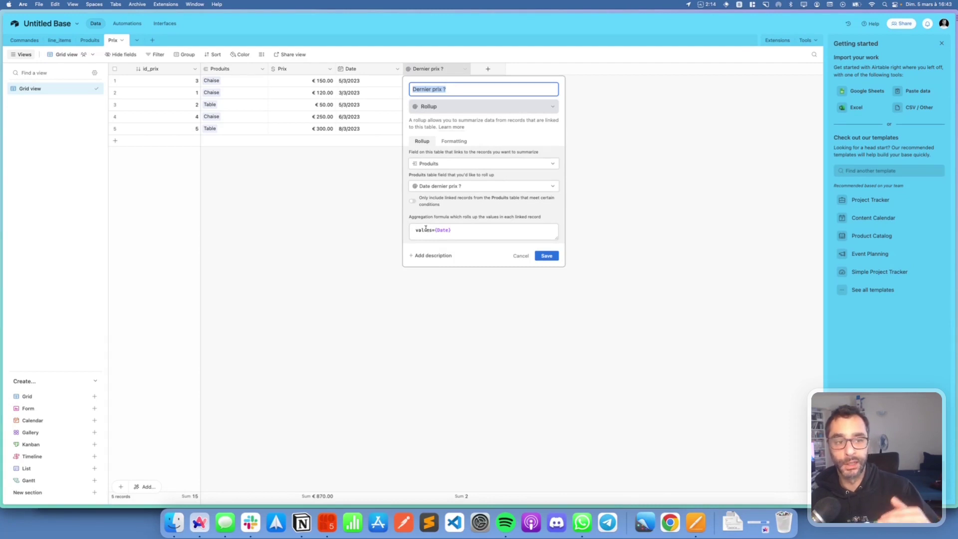
click(447, 104)
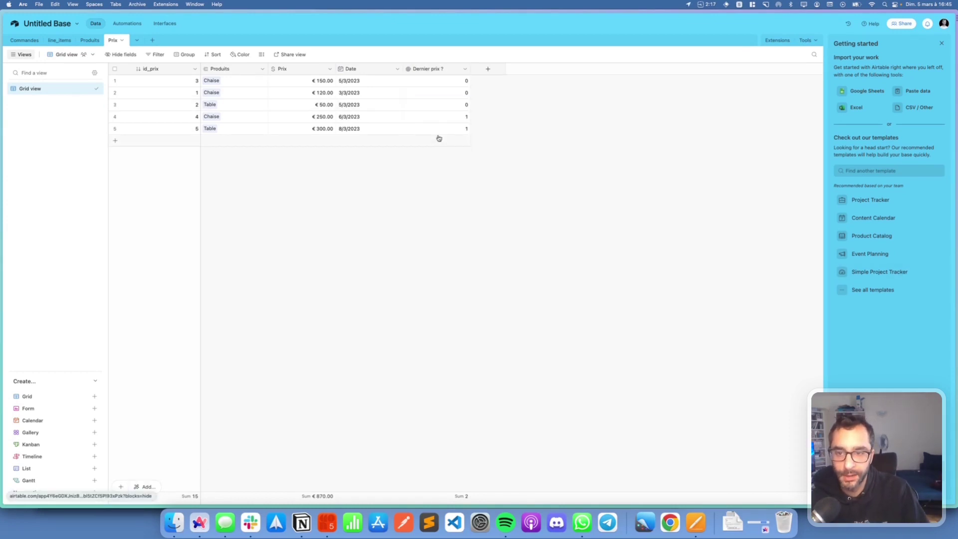
Enable conditional filtering of linked records for the Date dernier prix ? rollup in the Produits table, using the Date field.
click(90, 40)
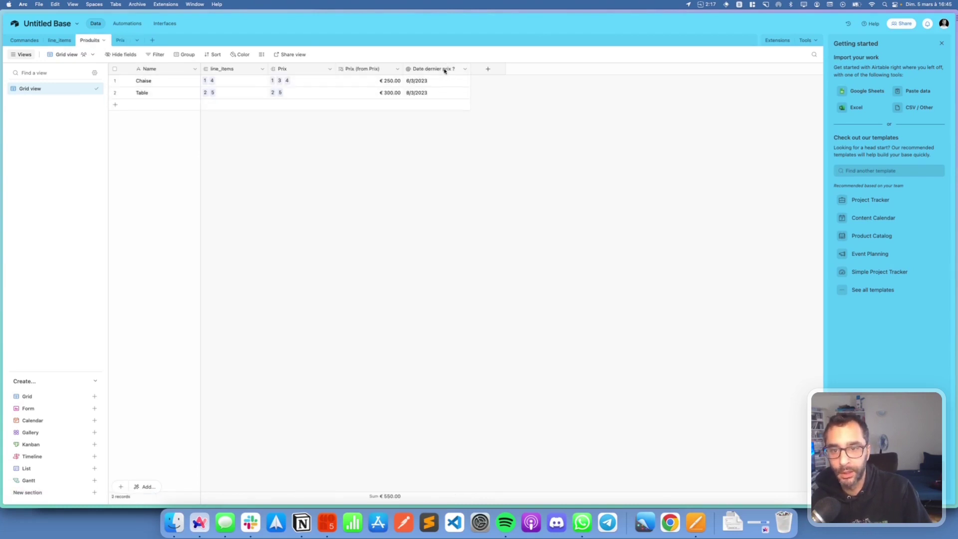
double_click(439, 68)
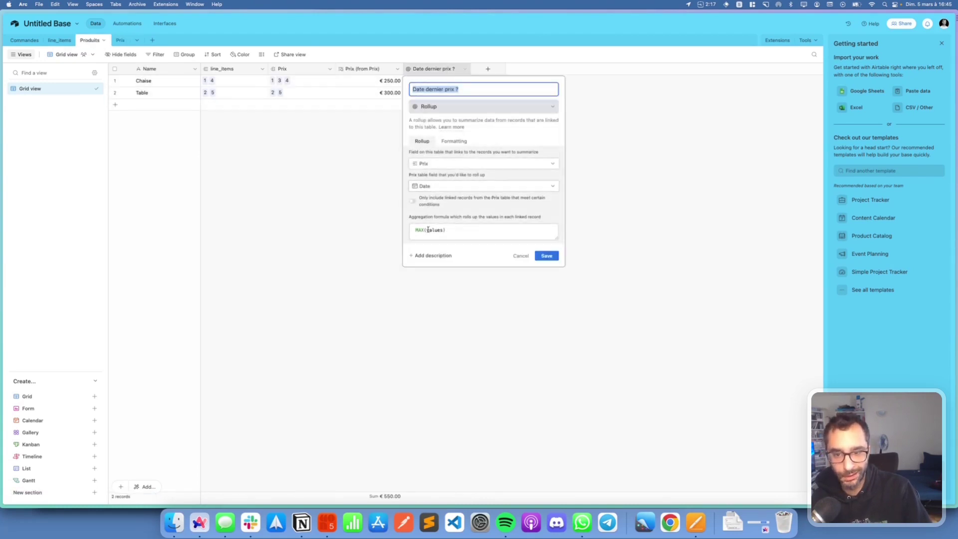
click(413, 202)
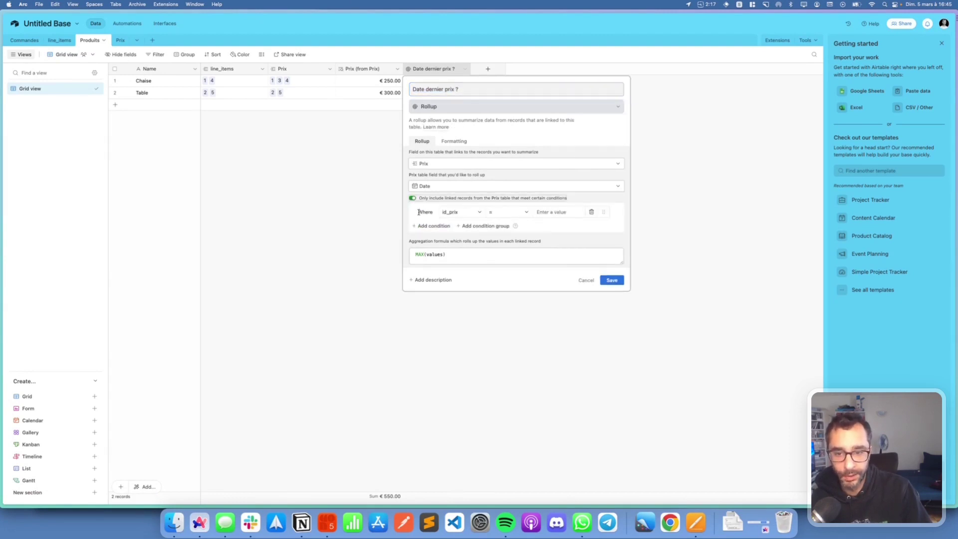
click(454, 212)
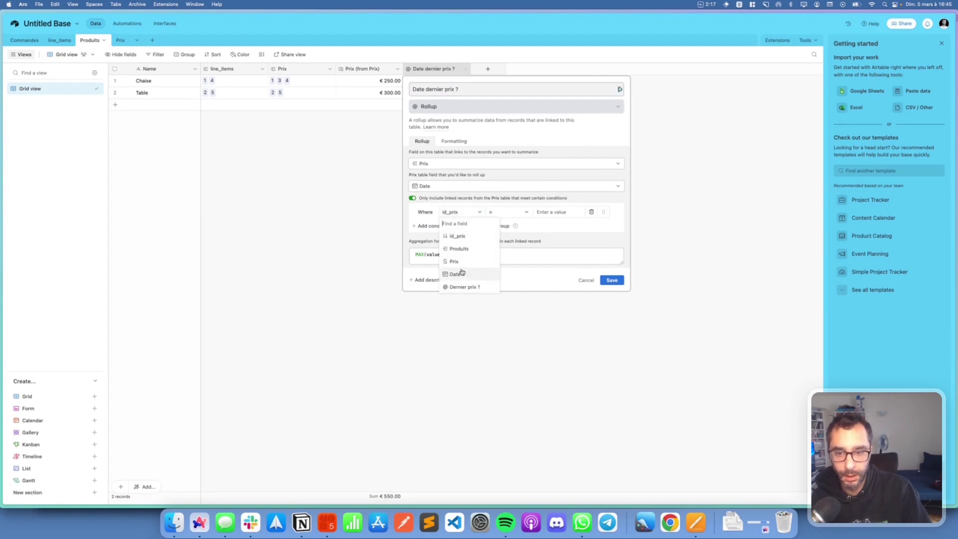
click(455, 261)
click(454, 212)
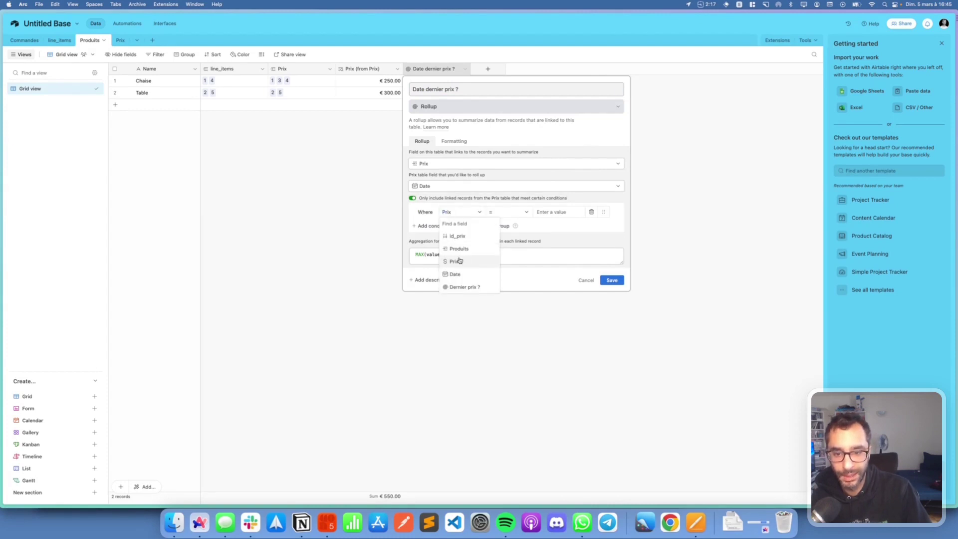
click(455, 274)
Limit the rollup to Prix records whose date is on or before today and save the field.
click(505, 212)
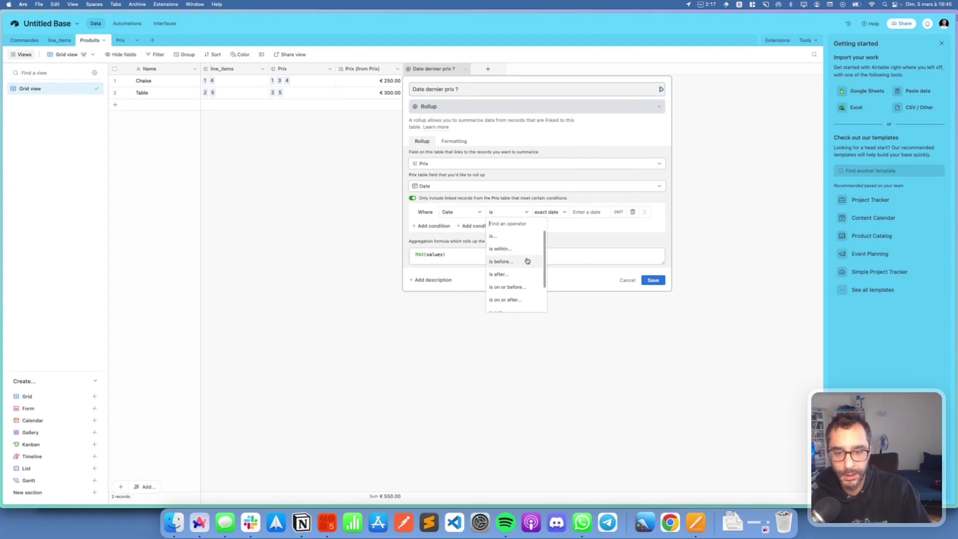
click(512, 298)
click(549, 212)
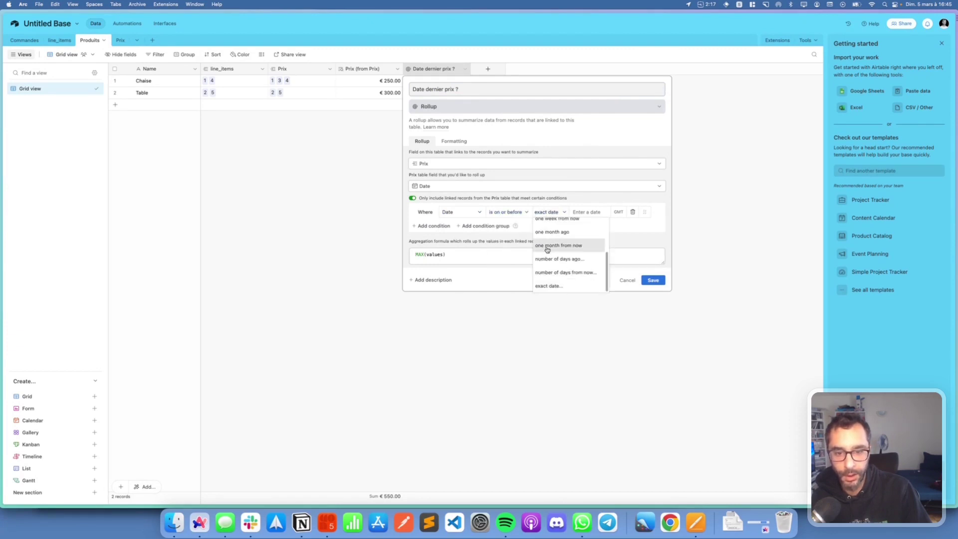
scroll(548, 250, up, 3)
click(552, 225)
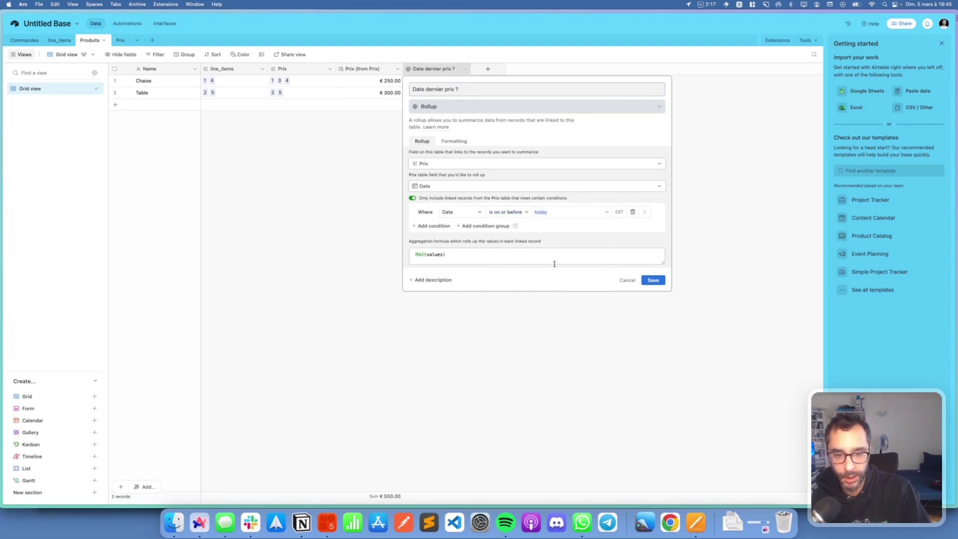
click(653, 280)
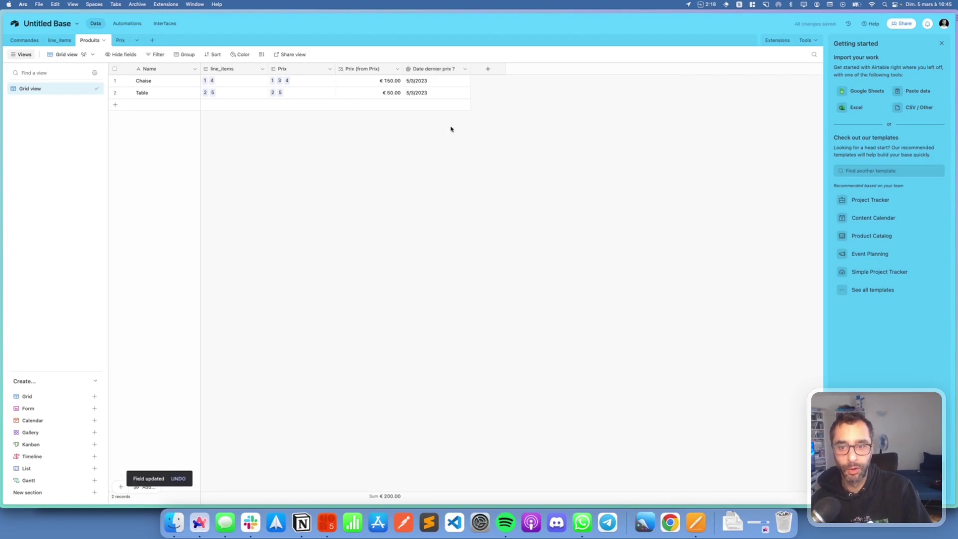
Review the Dernier prix ? values in the Prix table against the date of the 250 Chaise price.
click(120, 40)
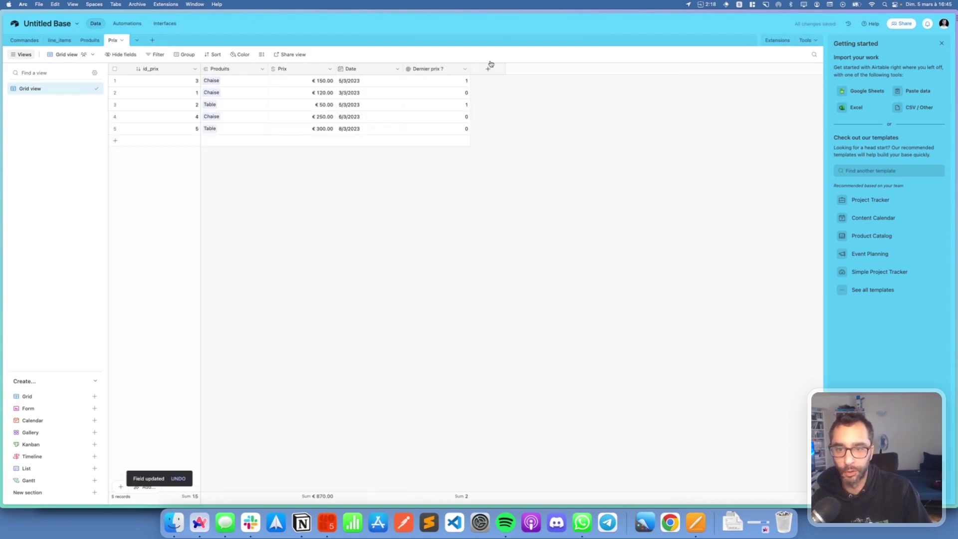
click(352, 121)
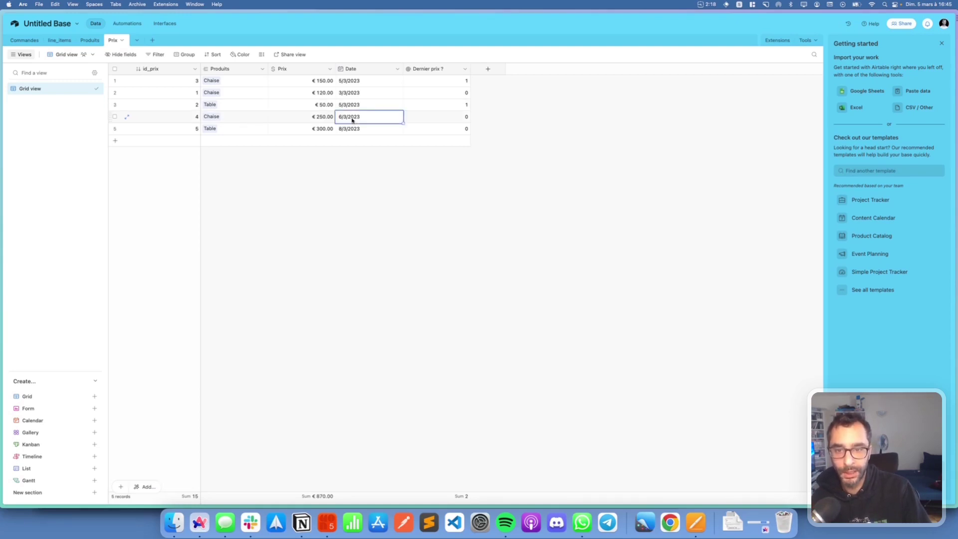
click(382, 158)
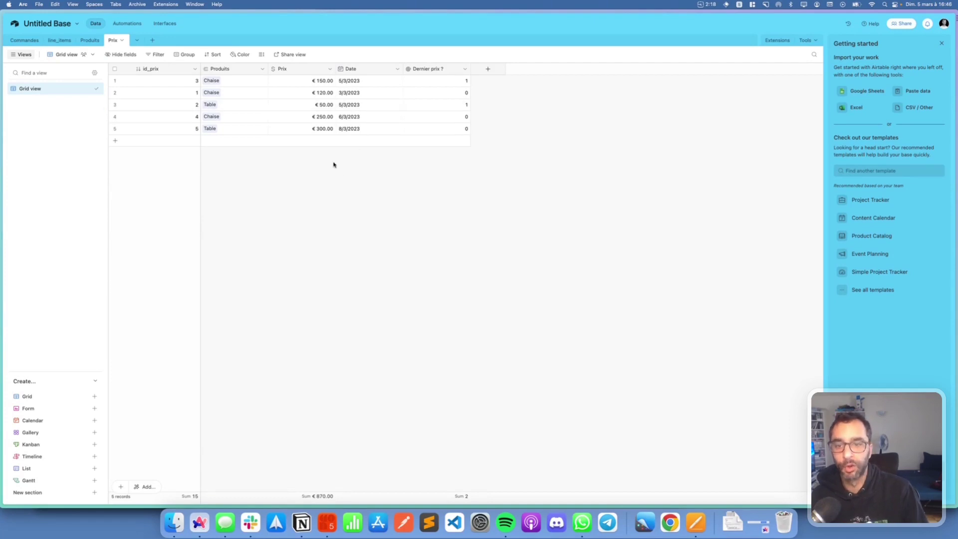
click(489, 70)
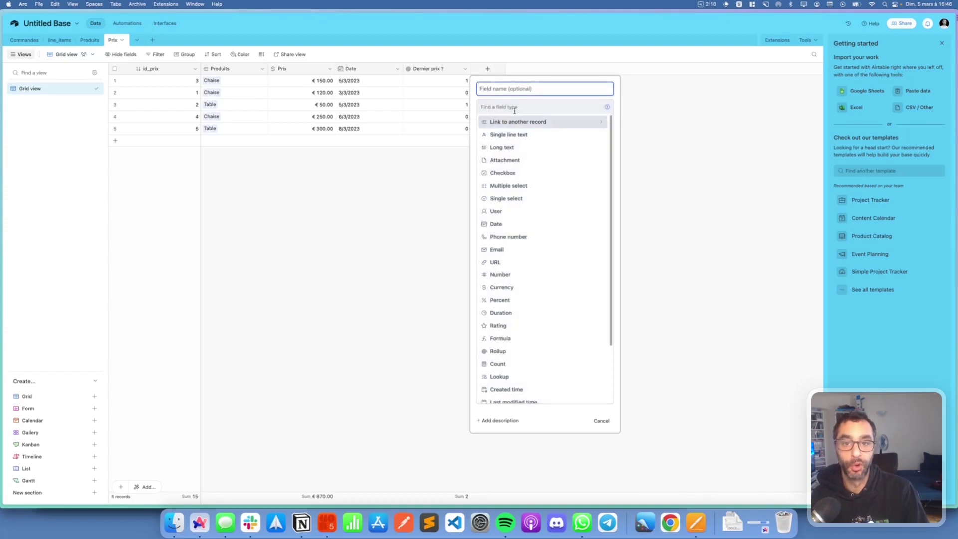
click(416, 179)
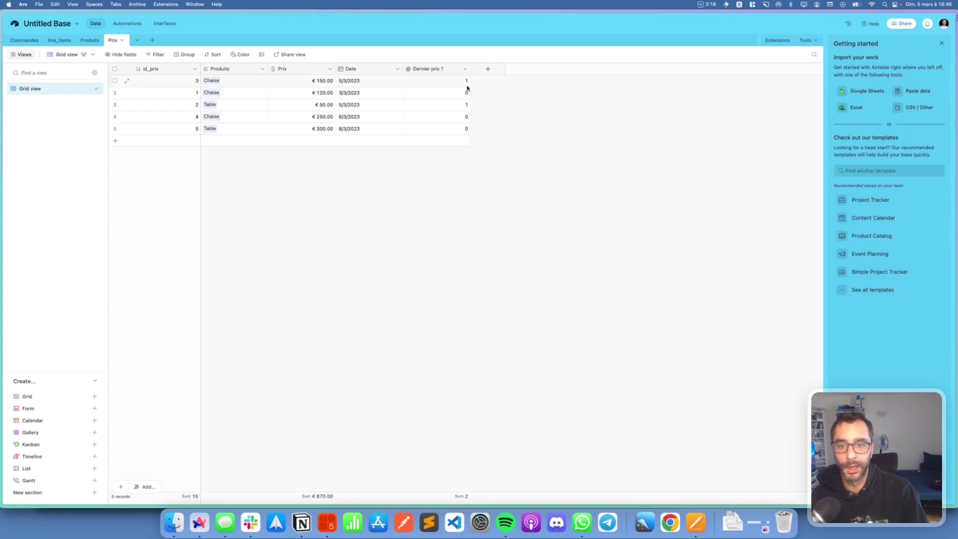